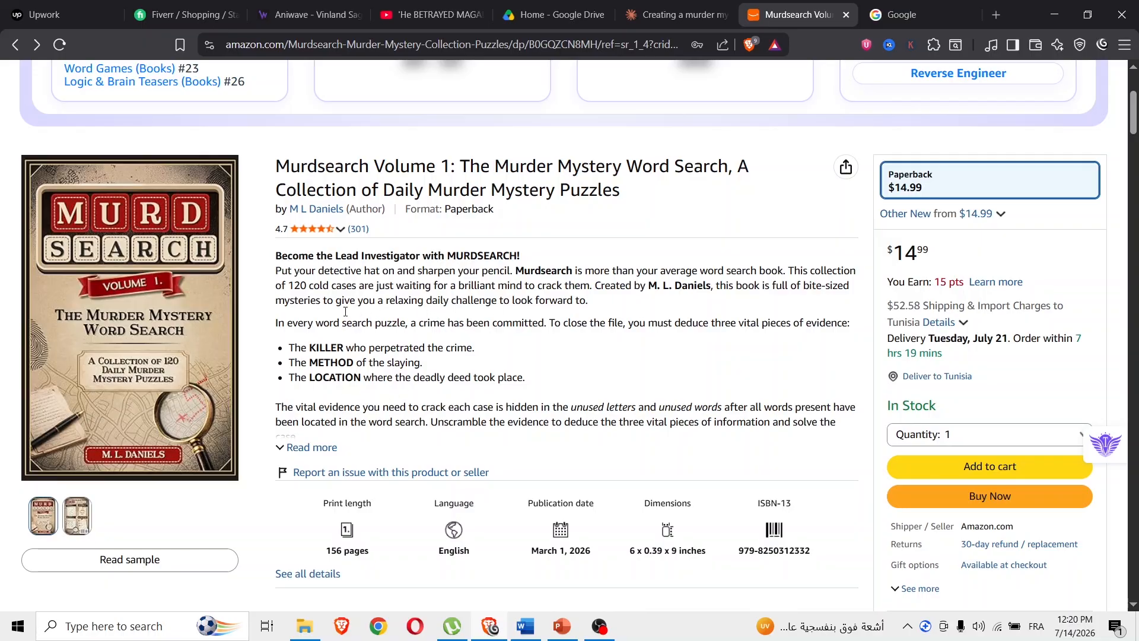
Open the Murdsearch Volume 1 sample and examine the How To Play instructions for solving the word search and finding missing words.
click(137, 561)
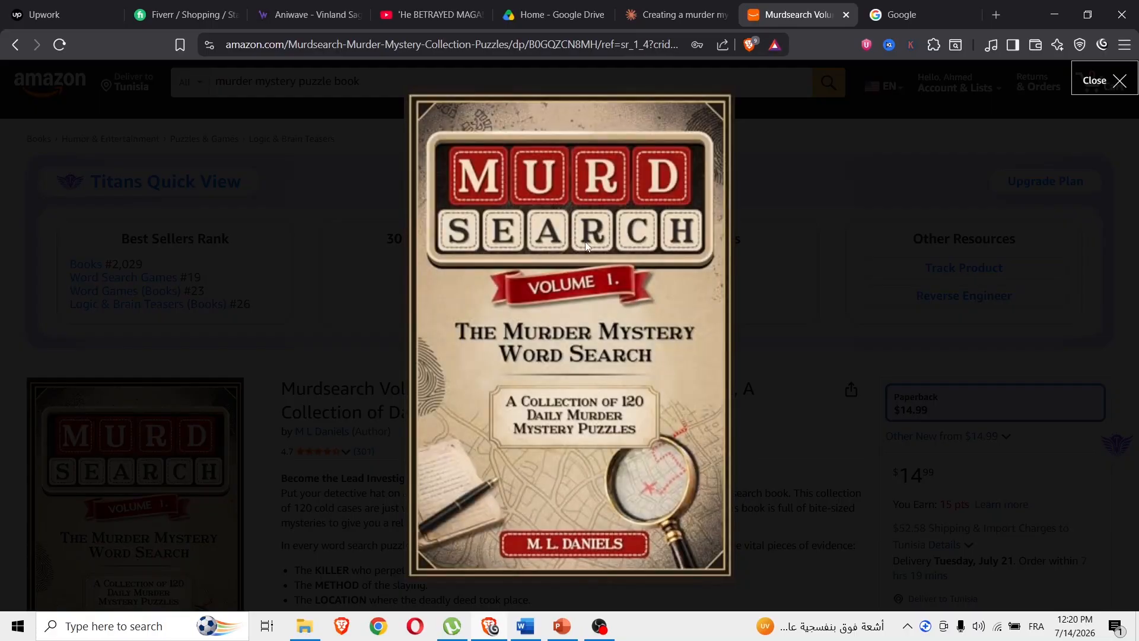
scroll(585, 244, down, 10)
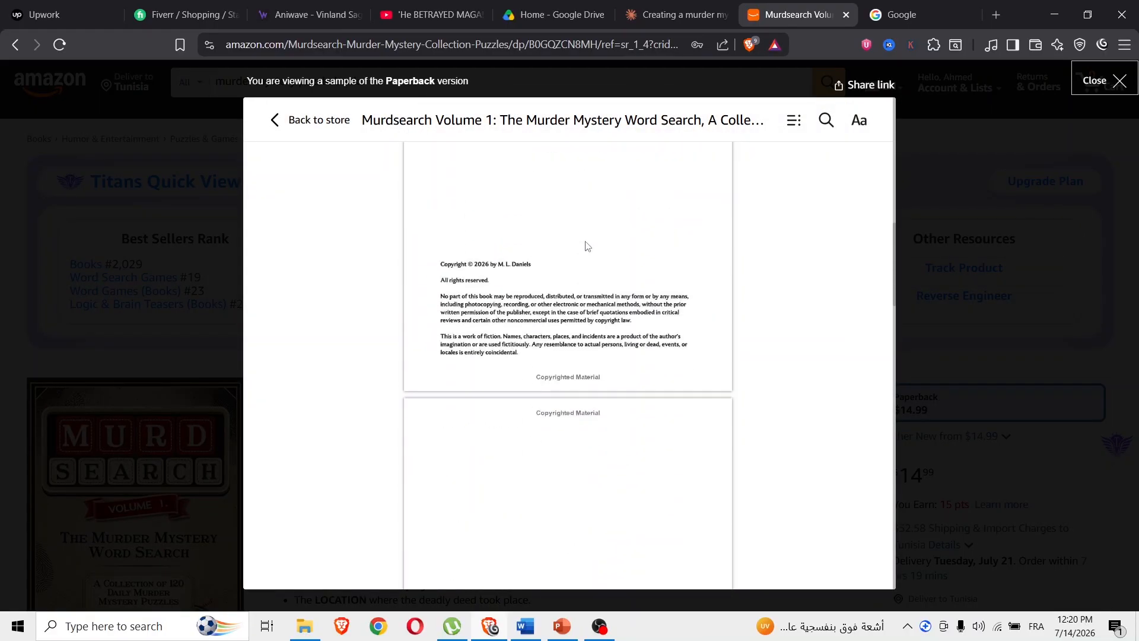
scroll(585, 245, down, 15)
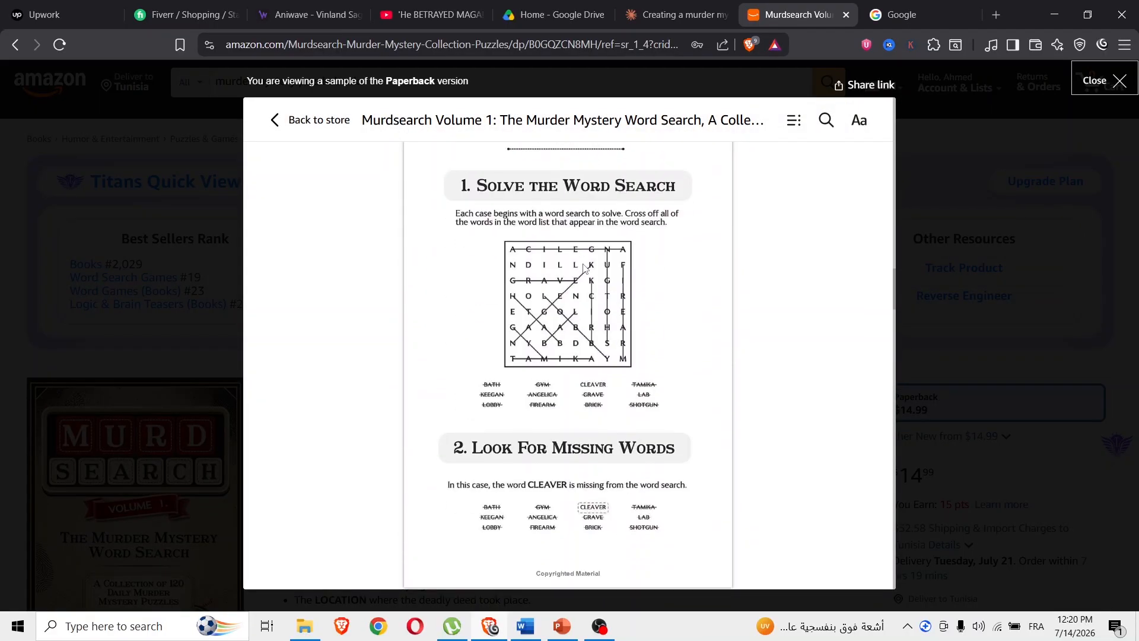
scroll(587, 291, up, 2)
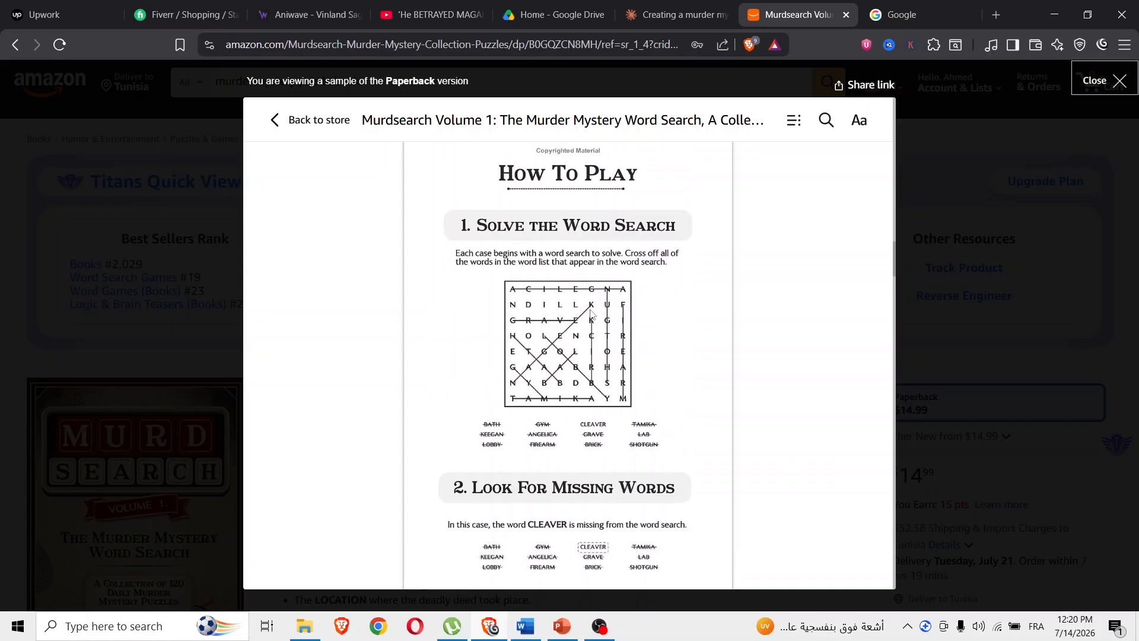
scroll(590, 314, down, 4)
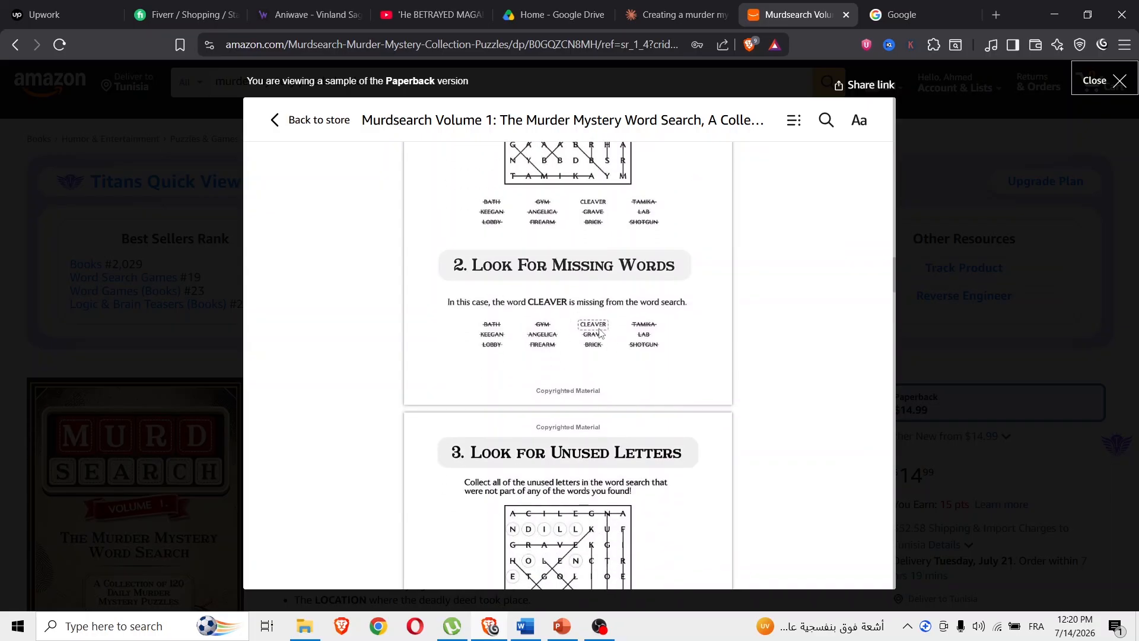
scroll(598, 326, up, 3)
scroll(591, 302, down, 3)
scroll(646, 322, down, 3)
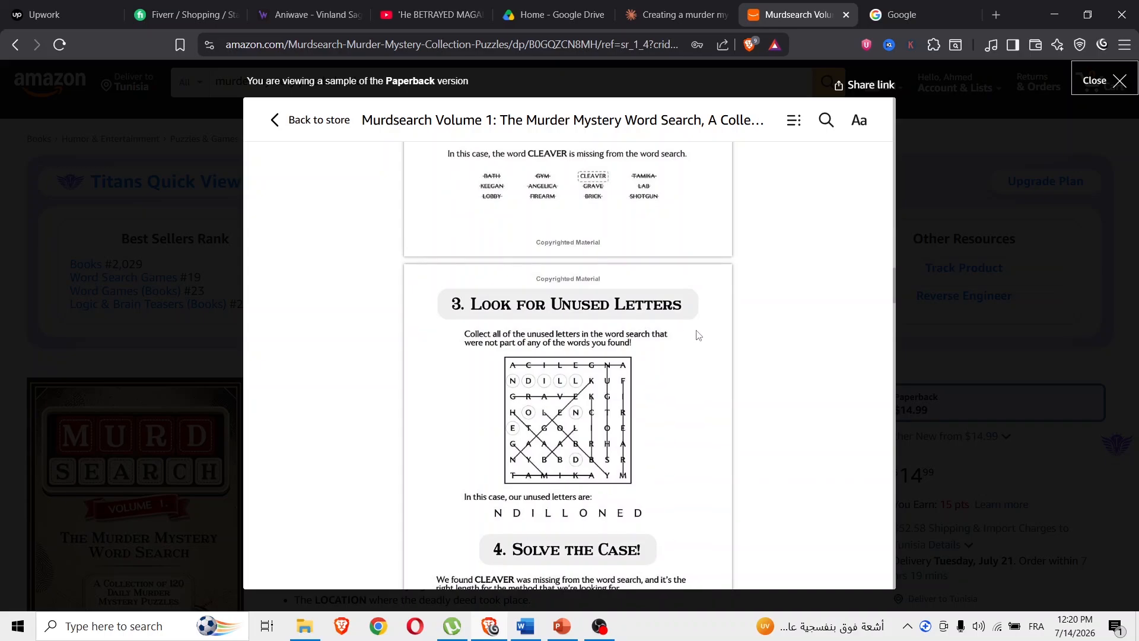
Examine the sample's unused-letters and case-solving instructions plus the Silver Harpoon puzzle, and close the sample to return to the product details.
scroll(609, 256, down, 1)
scroll(620, 272, up, 5)
scroll(621, 272, down, 9)
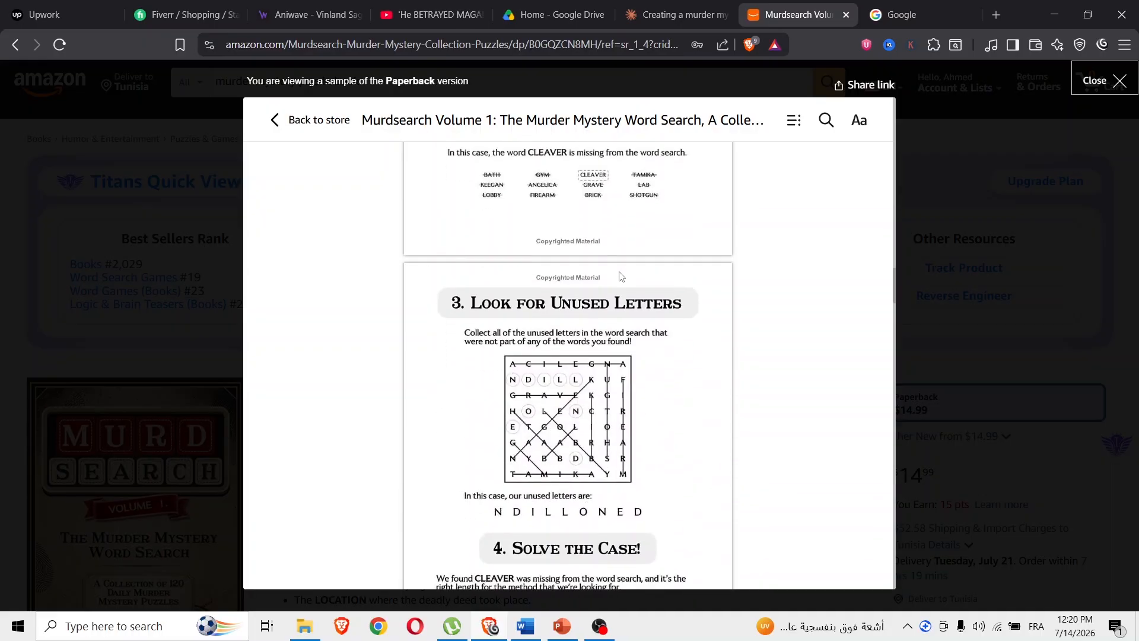
scroll(646, 322, up, 3)
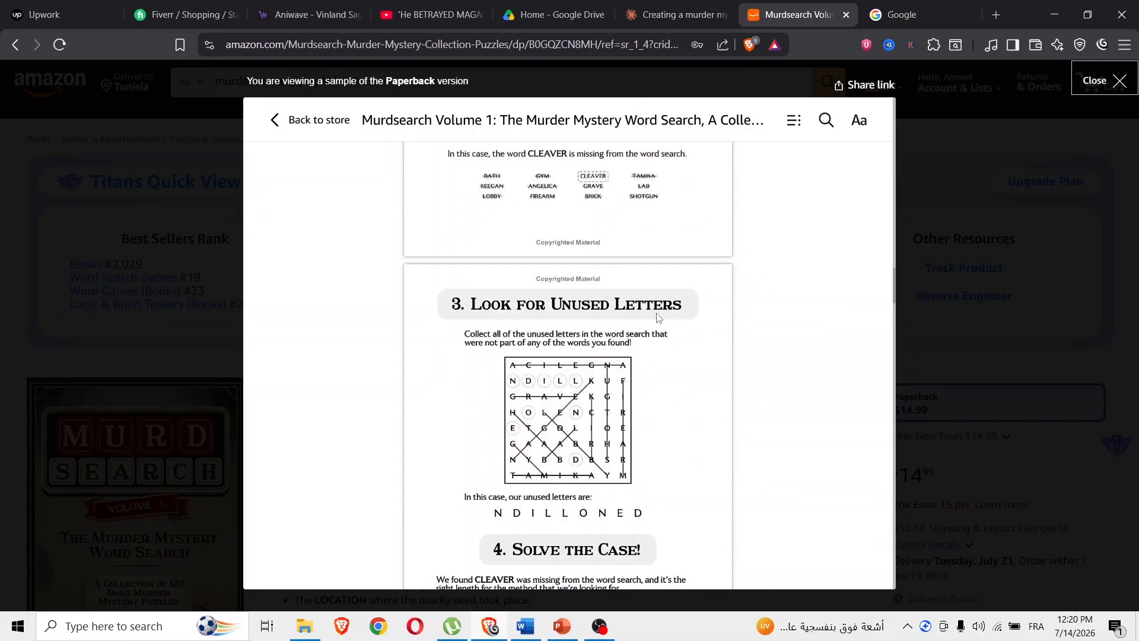
scroll(659, 321, down, 1)
scroll(661, 330, down, 2)
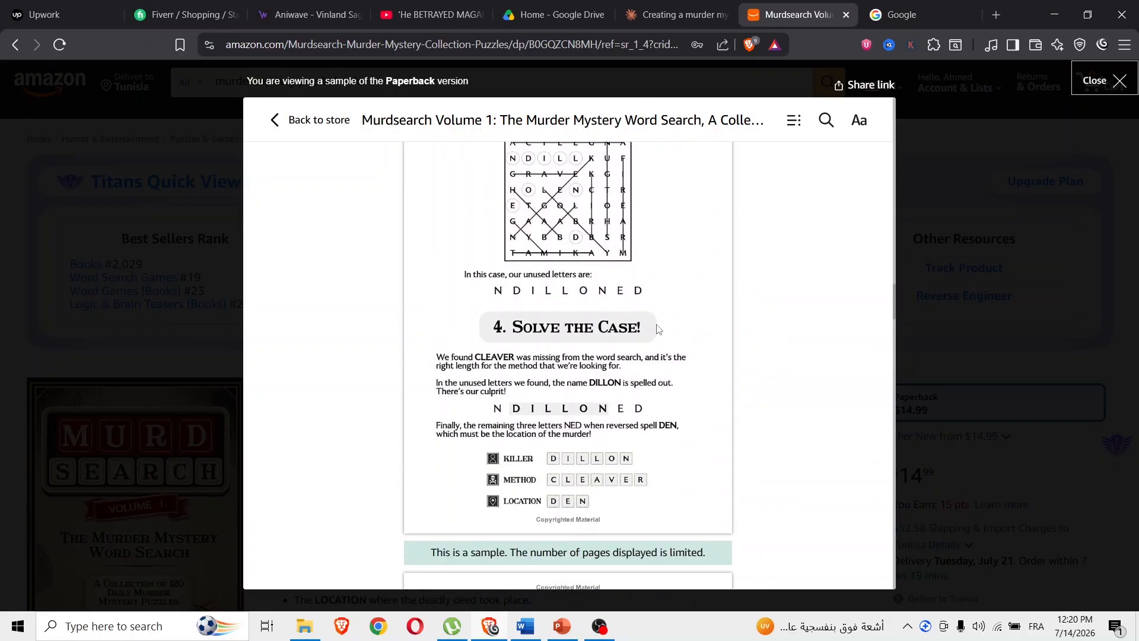
scroll(623, 368, down, 1)
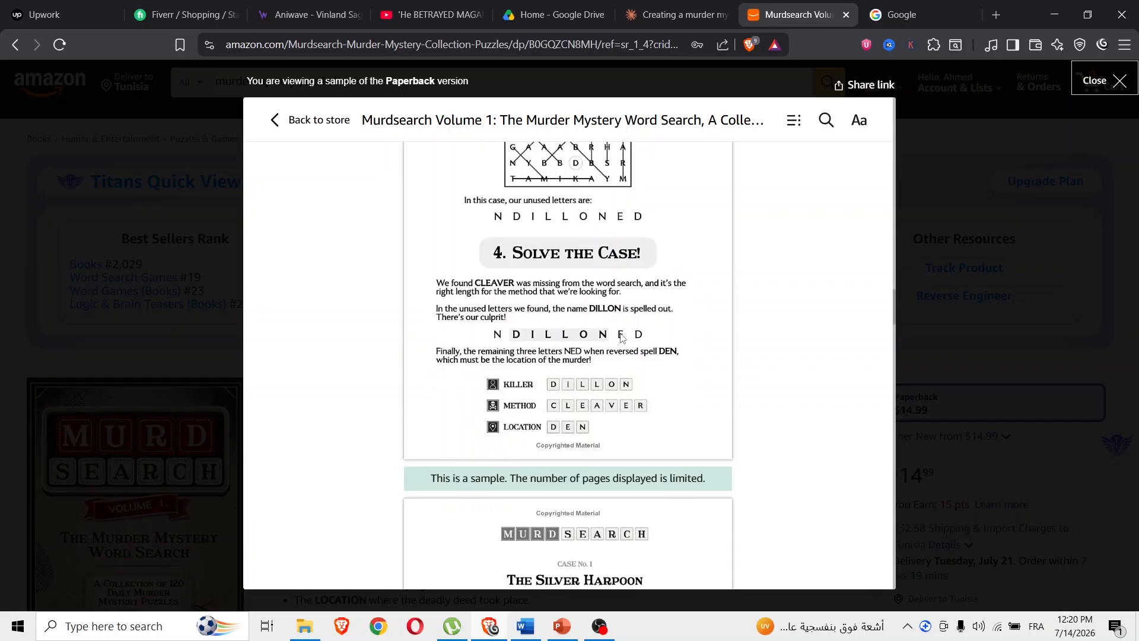
scroll(650, 313, up, 3)
scroll(649, 313, down, 5)
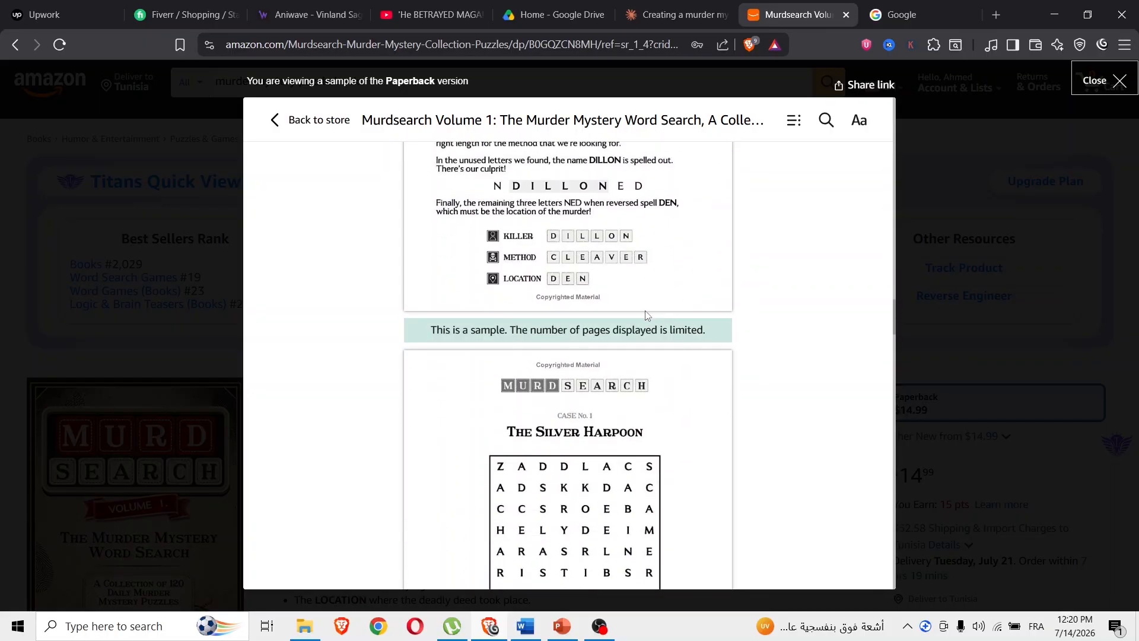
scroll(652, 297, down, 12)
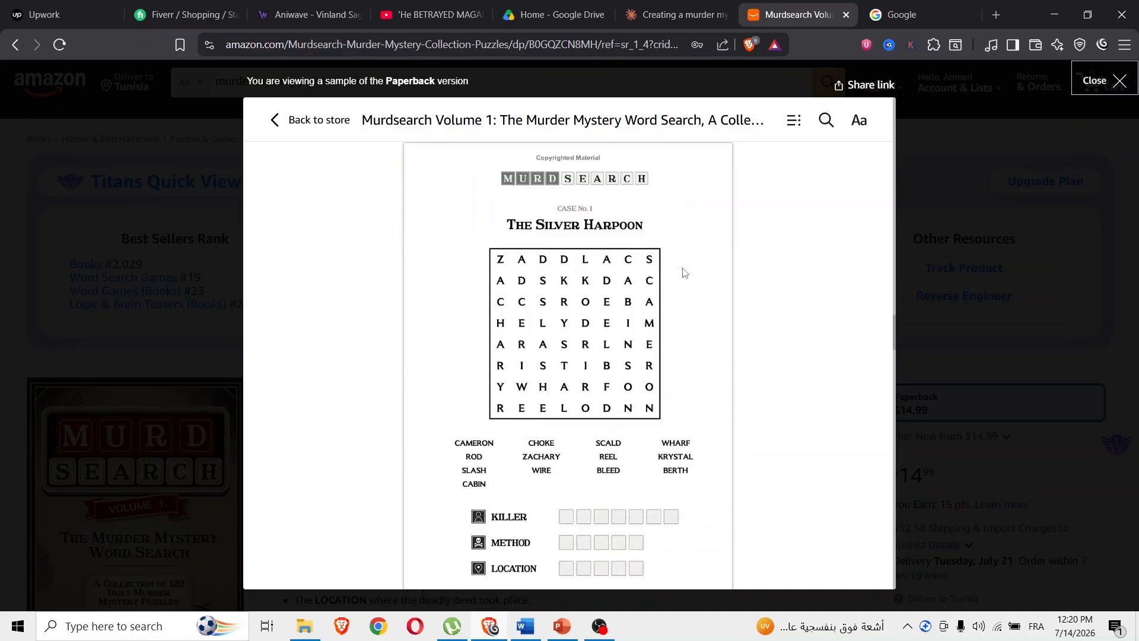
click(929, 246)
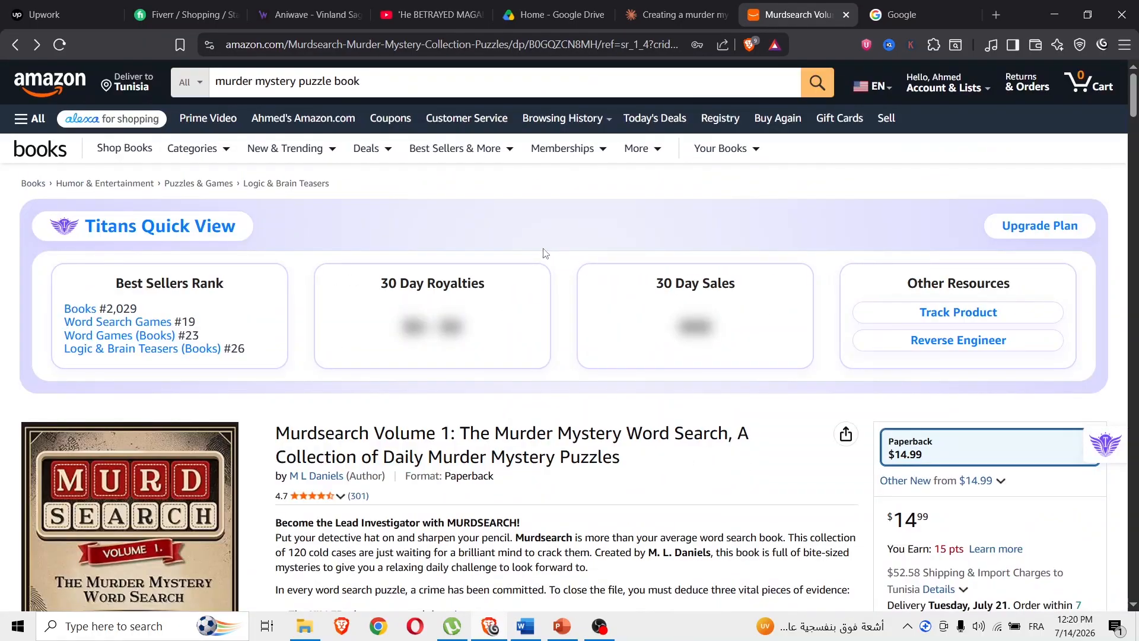
scroll(552, 267, down, 3)
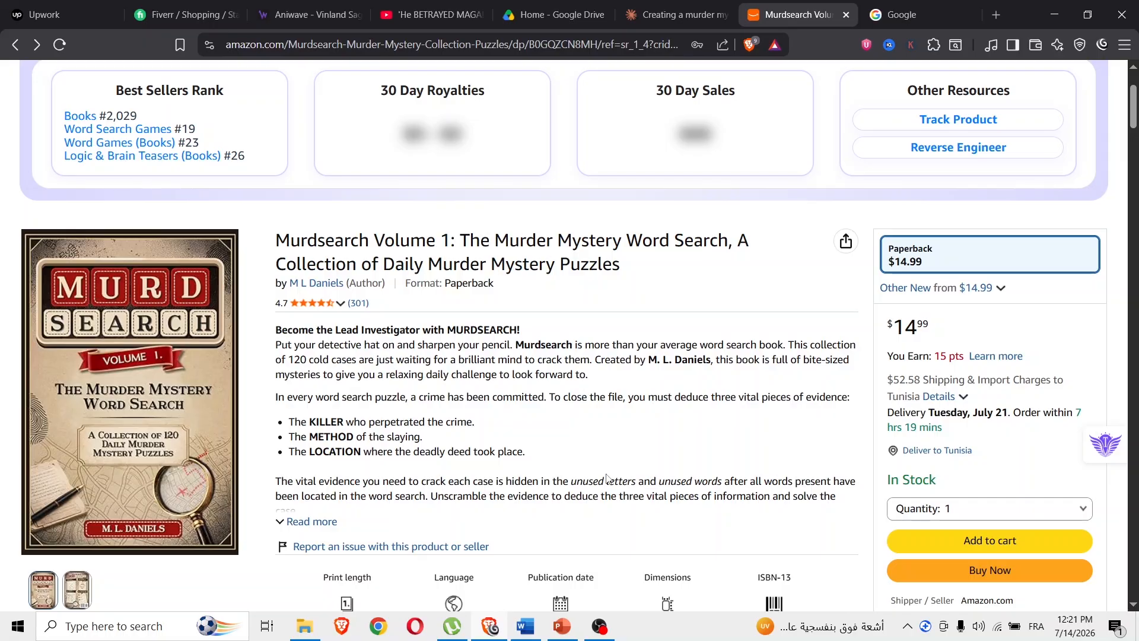
mouse_move(159, 354)
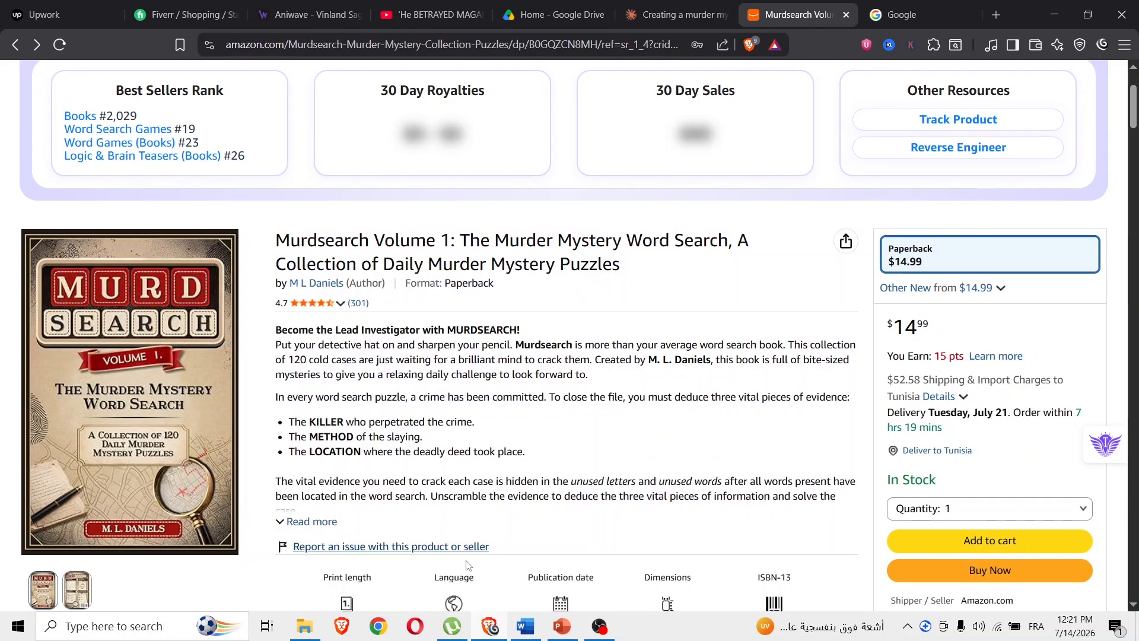
Switch to the prompt document in Word and read the book description from its start, highlighting the "Over 100 Original Mystery Cases" heading.
click(525, 626)
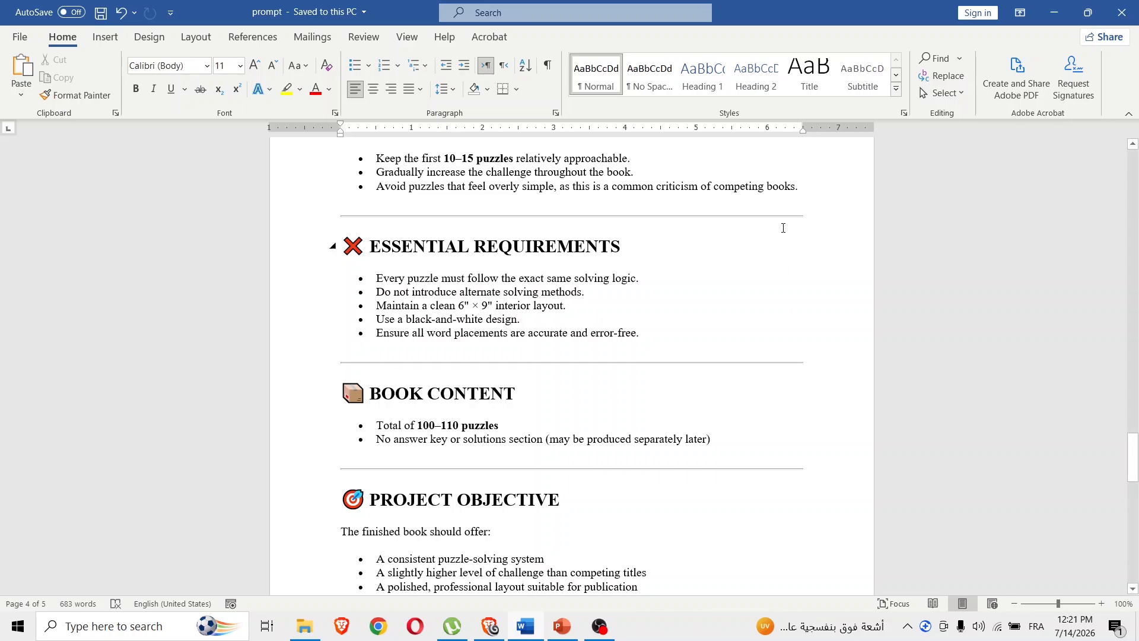
scroll(597, 374, up, 5)
scroll(596, 374, up, 6)
drag(1134, 396, 1136, 175)
scroll(355, 220, down, 3)
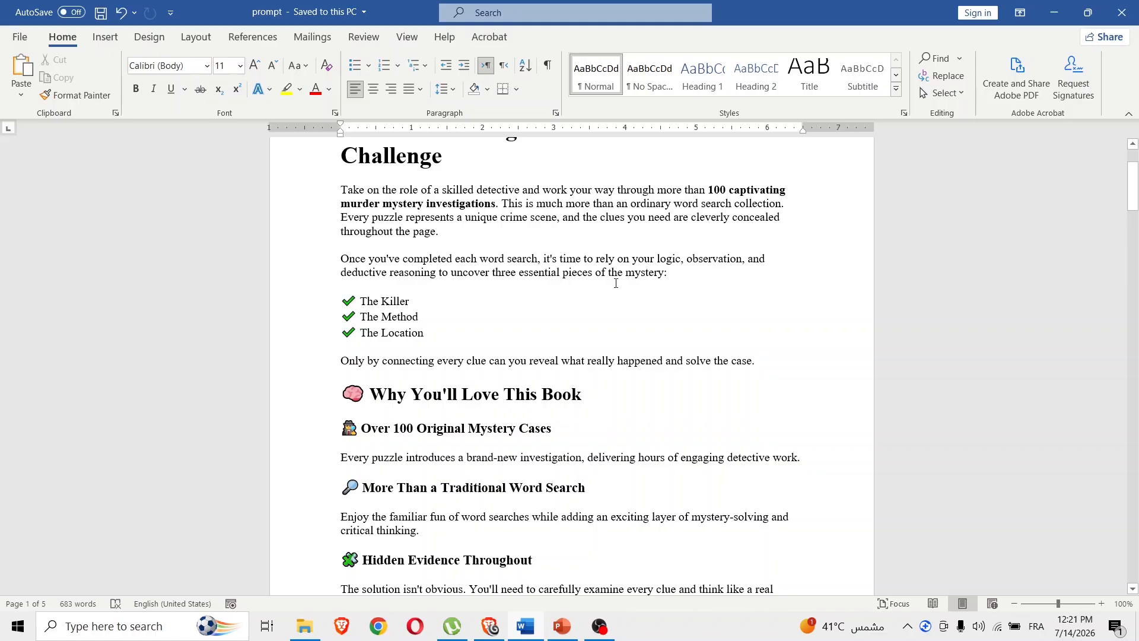
scroll(364, 302, down, 6)
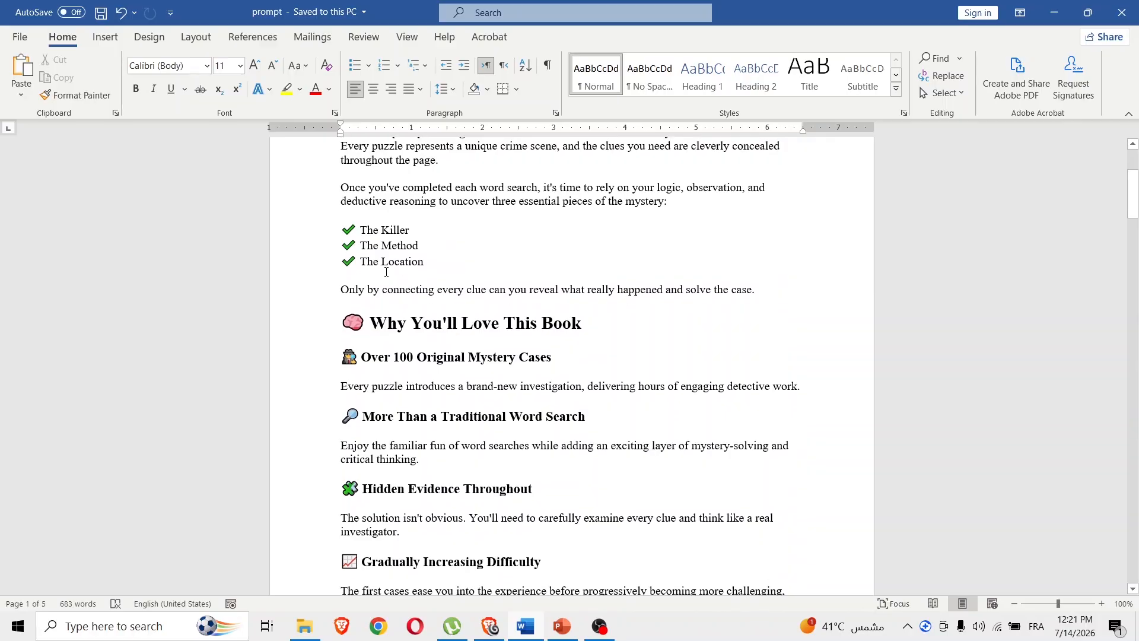
scroll(388, 246, down, 2)
scroll(395, 232, up, 1)
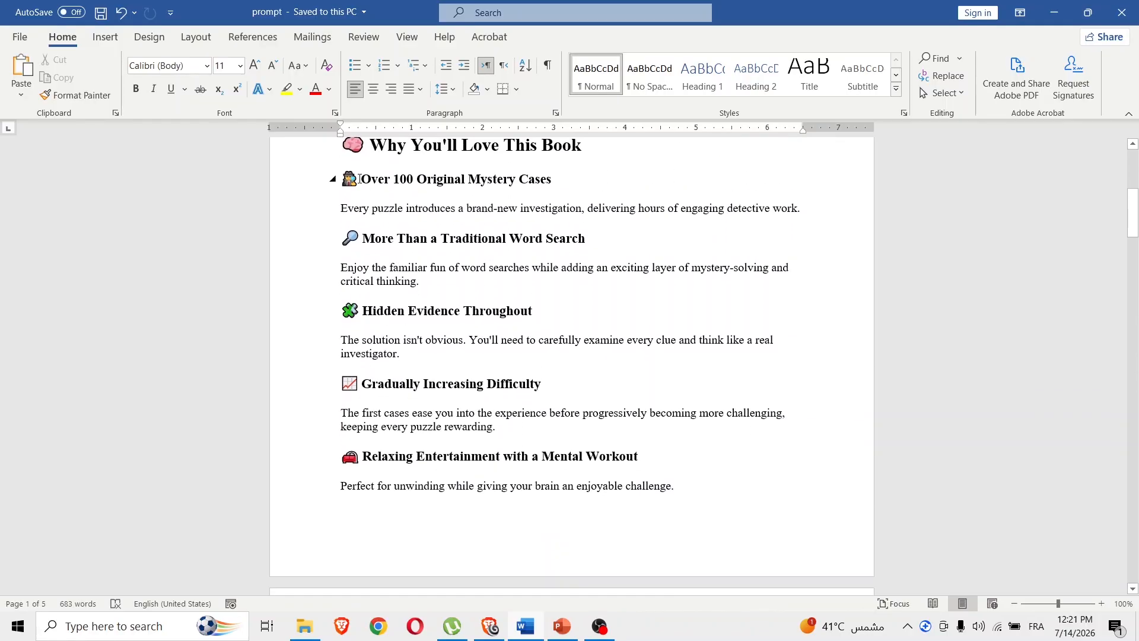
drag(360, 179, 633, 176)
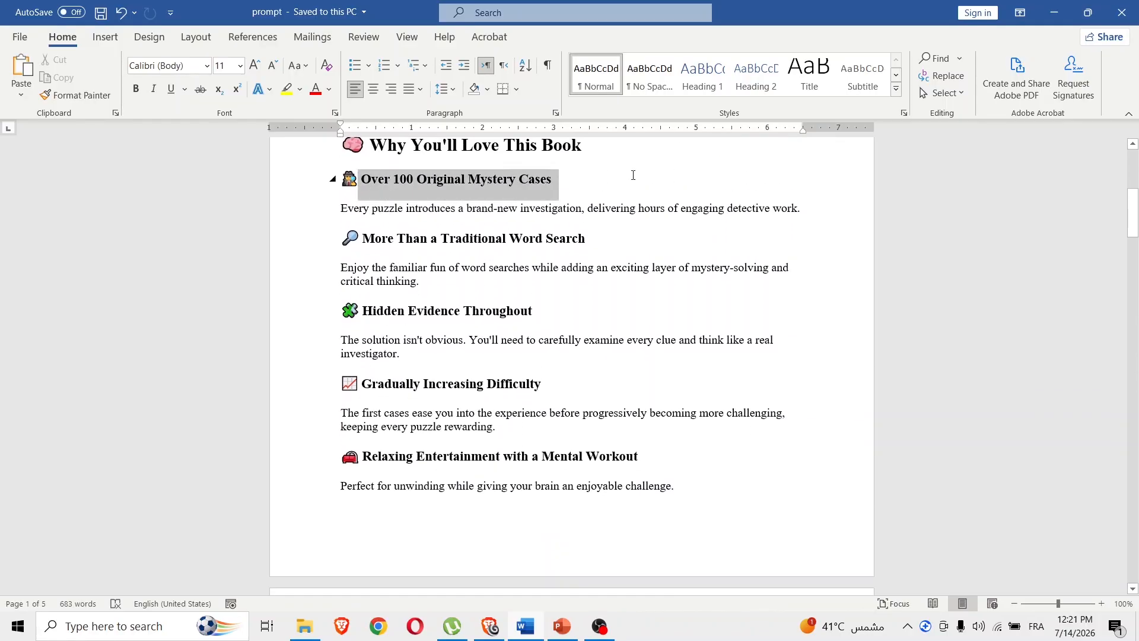
click(375, 187)
drag(361, 179, 559, 179)
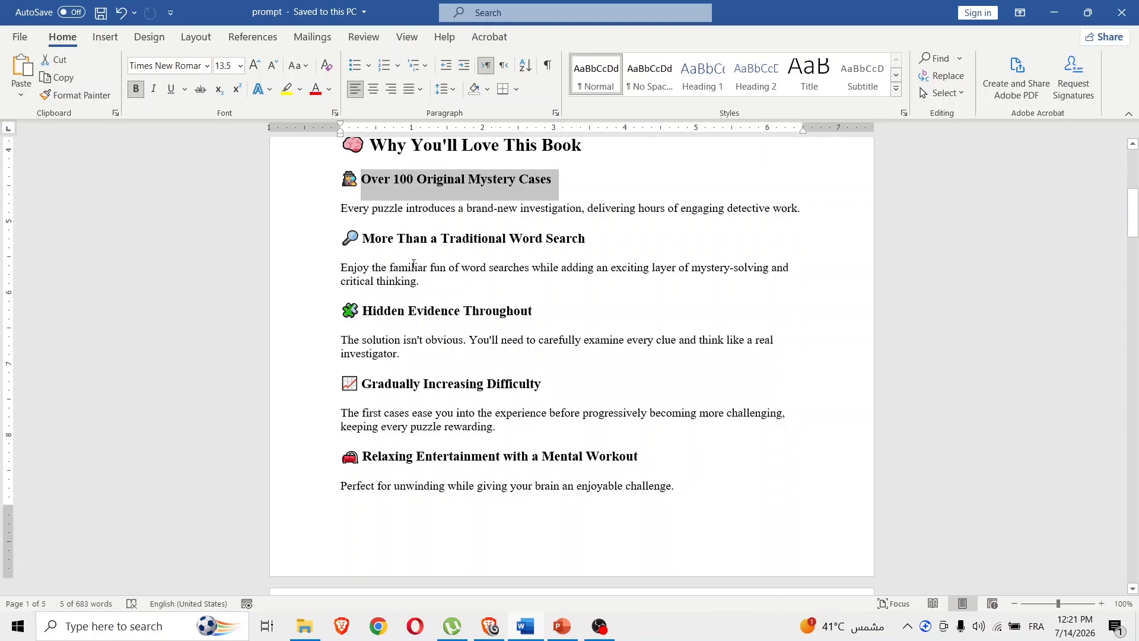
Read the project brief's main concept and puzzle structure, highlighting the Killer, Method and Location rules under the hidden solutions step.
scroll(371, 246, down, 10)
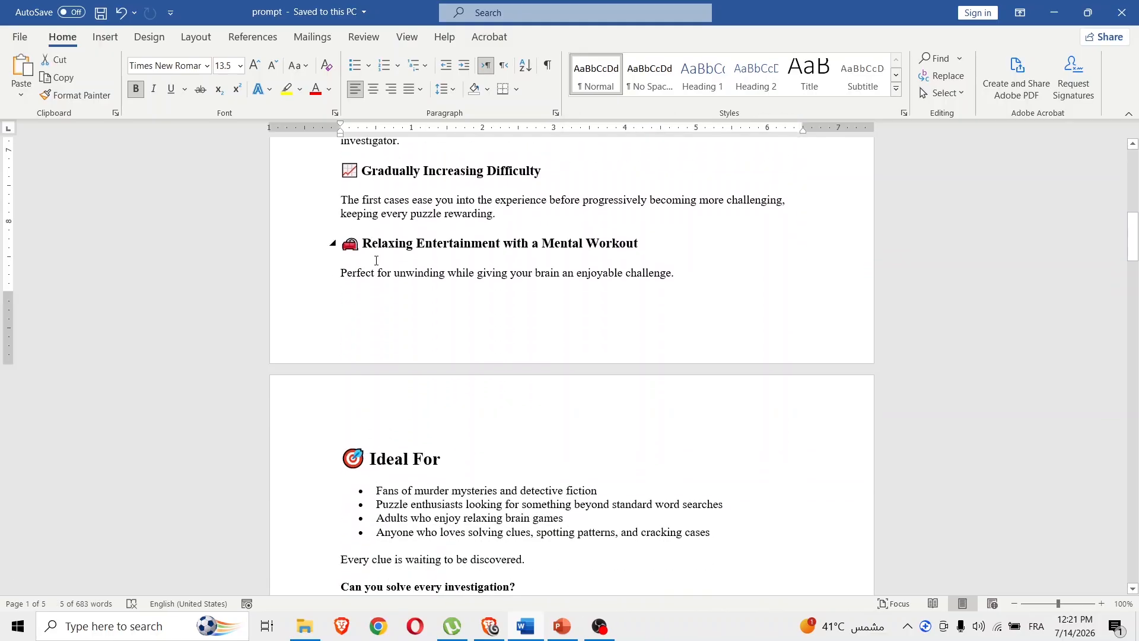
drag(383, 183, 516, 302)
scroll(495, 320, down, 5)
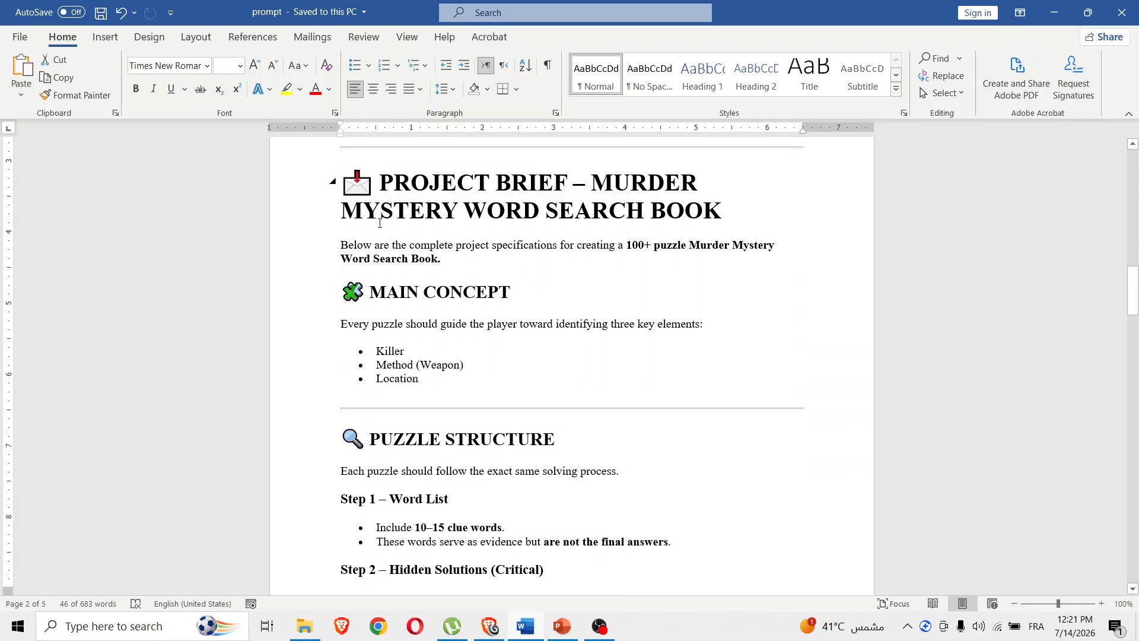
scroll(494, 320, down, 6)
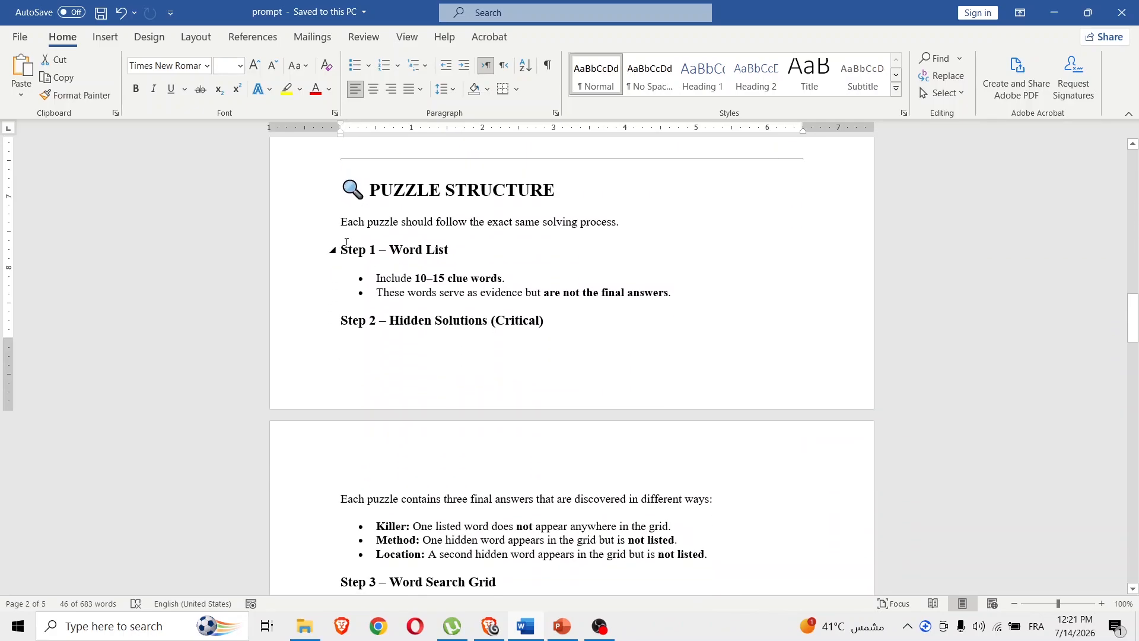
drag(337, 252, 577, 299)
click(401, 279)
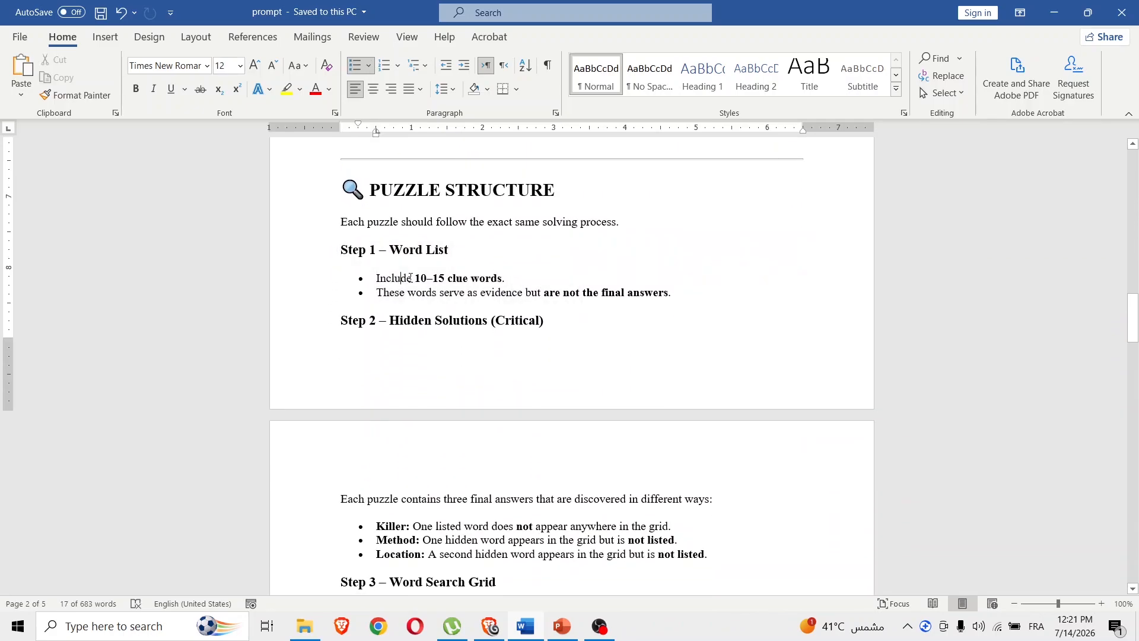
drag(341, 324, 491, 362)
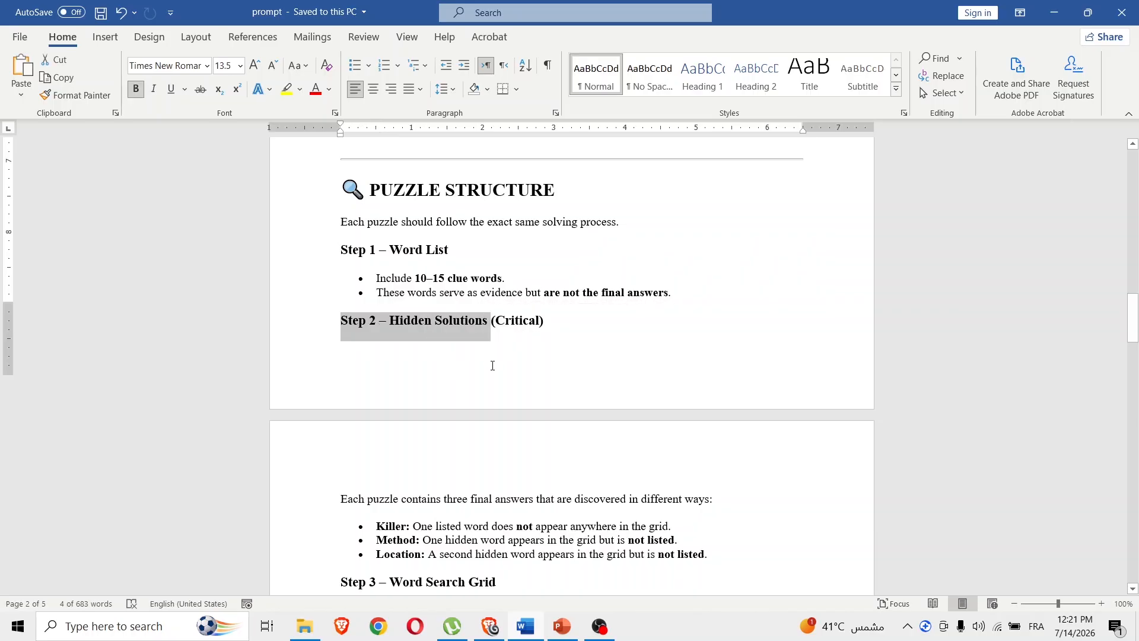
scroll(491, 361, down, 6)
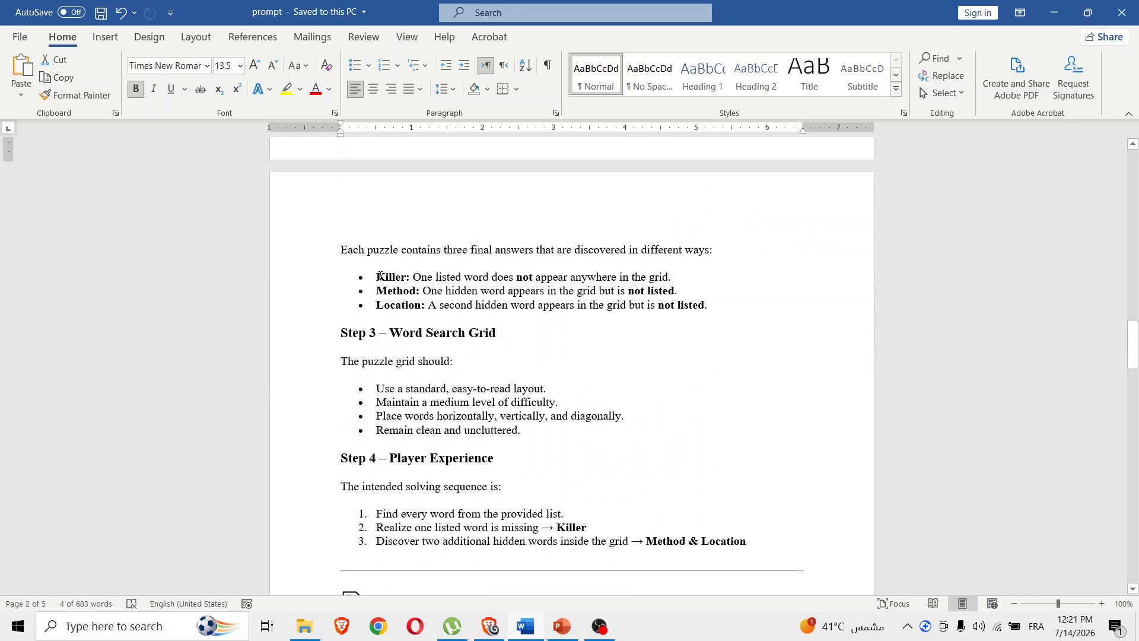
drag(378, 276, 712, 321)
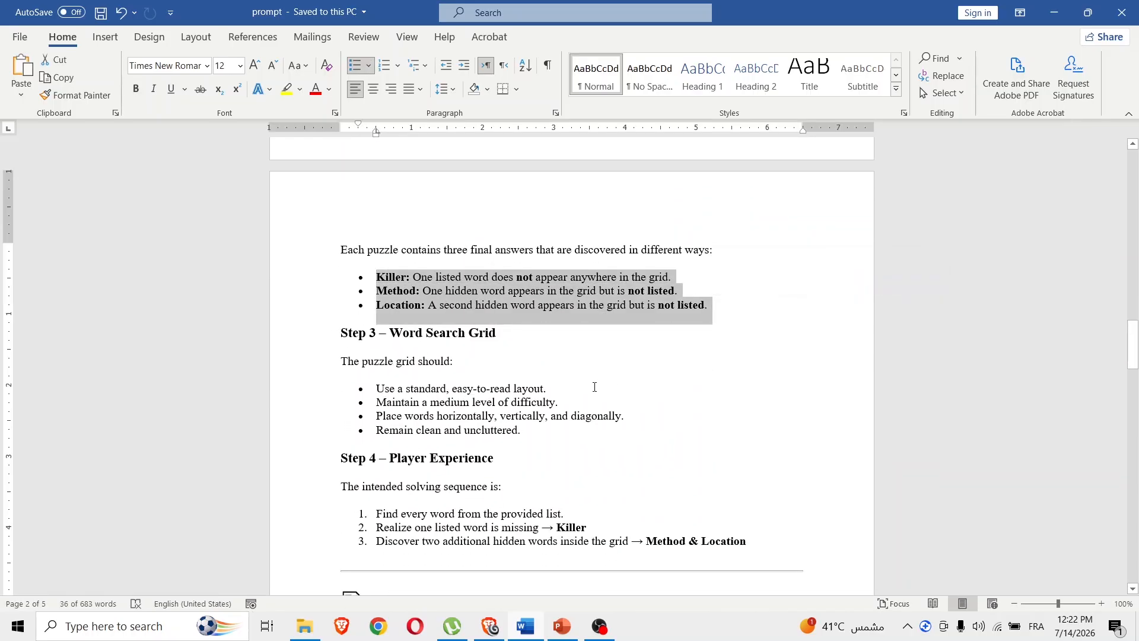
Review the rest of the brief, from the word search grid and difficulty progression to the essential requirements, book content and project objective.
scroll(570, 368, down, 4)
scroll(531, 350, up, 3)
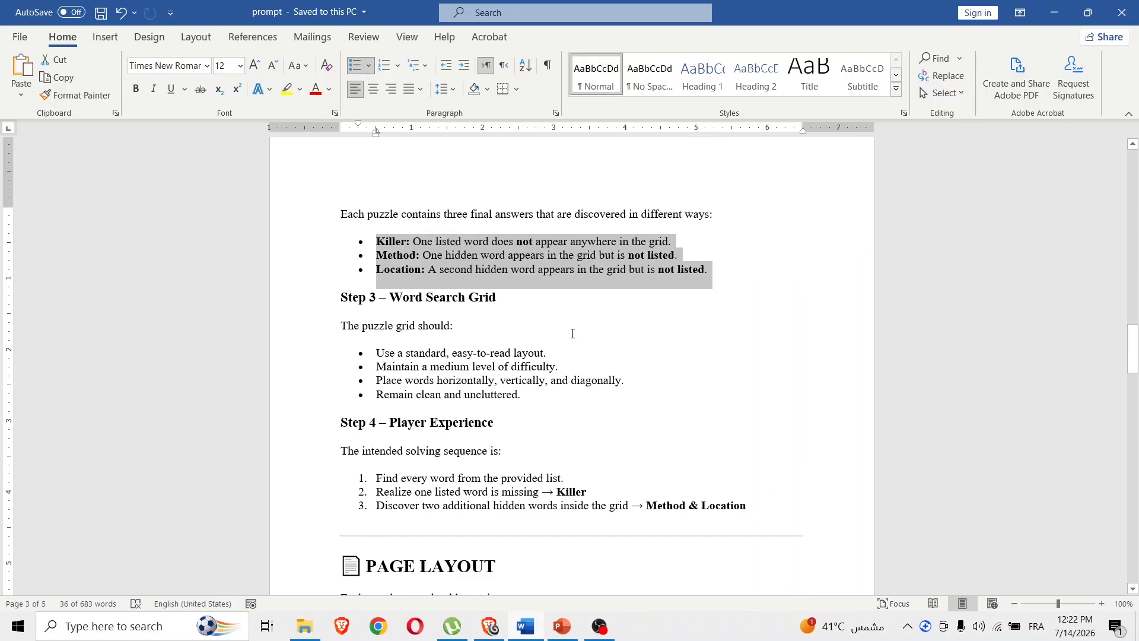
scroll(747, 329, down, 20)
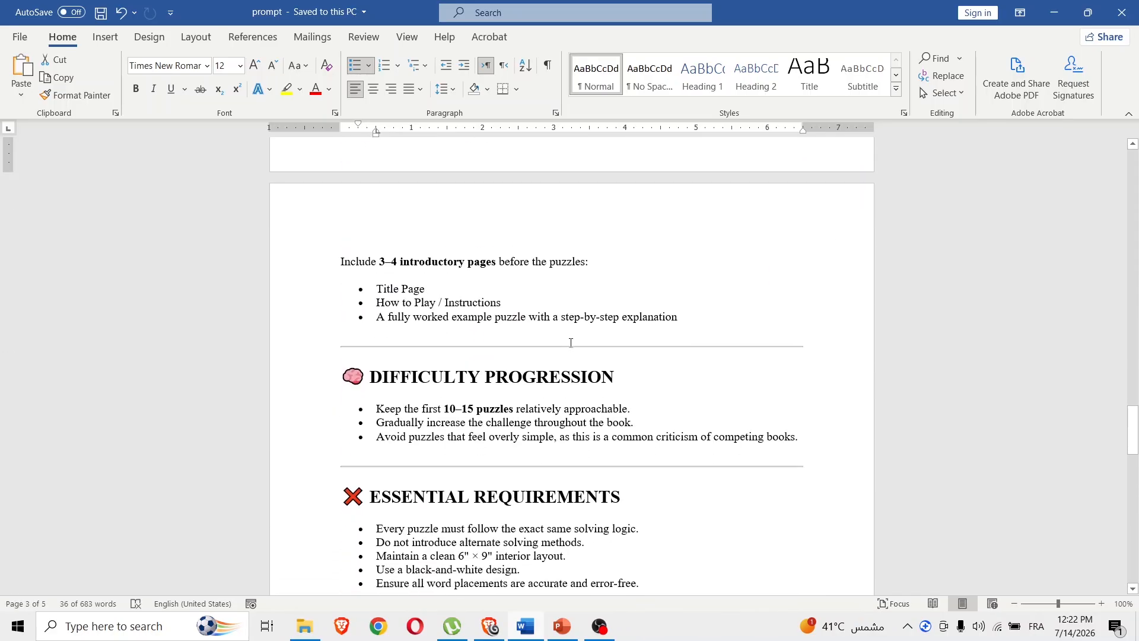
scroll(572, 348, down, 14)
scroll(641, 361, up, 12)
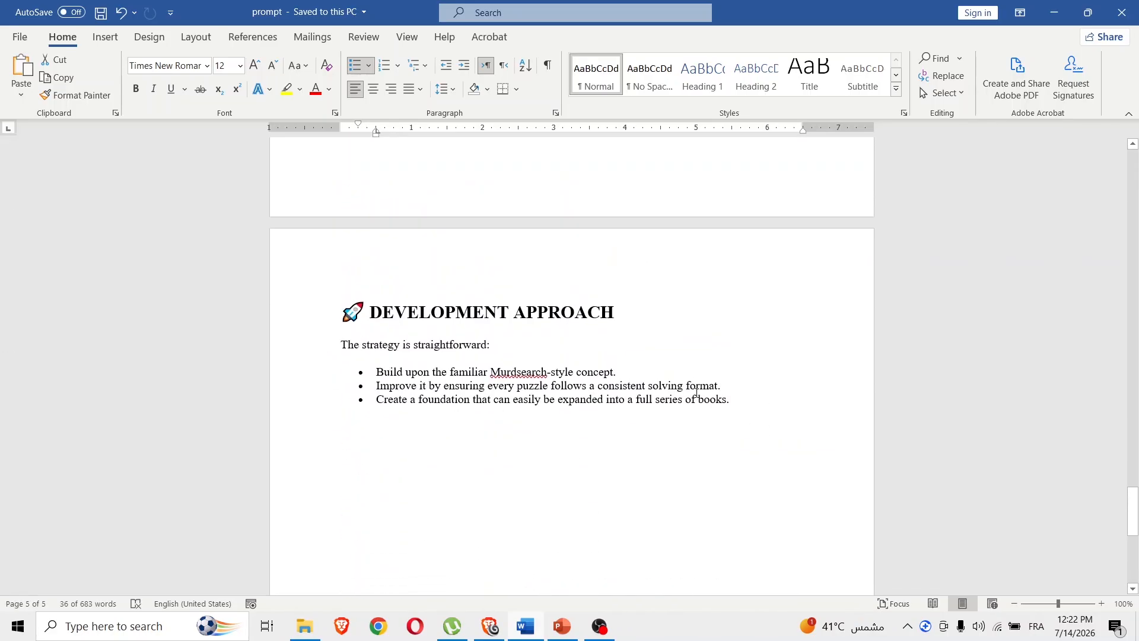
scroll(683, 367, up, 4)
scroll(654, 377, up, 2)
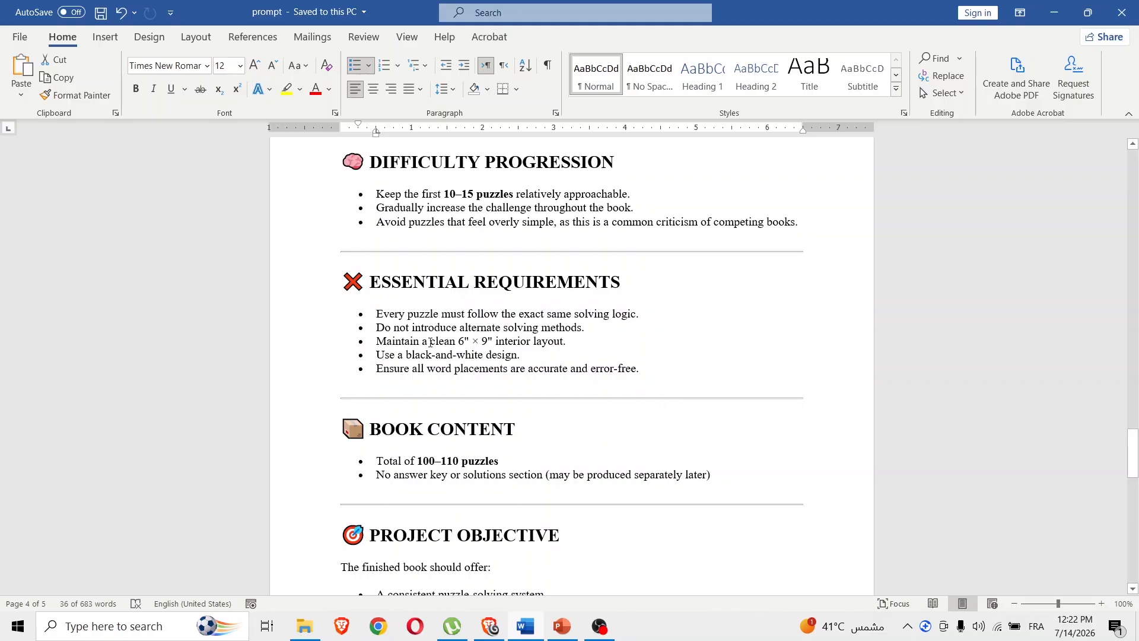
scroll(664, 407, down, 7)
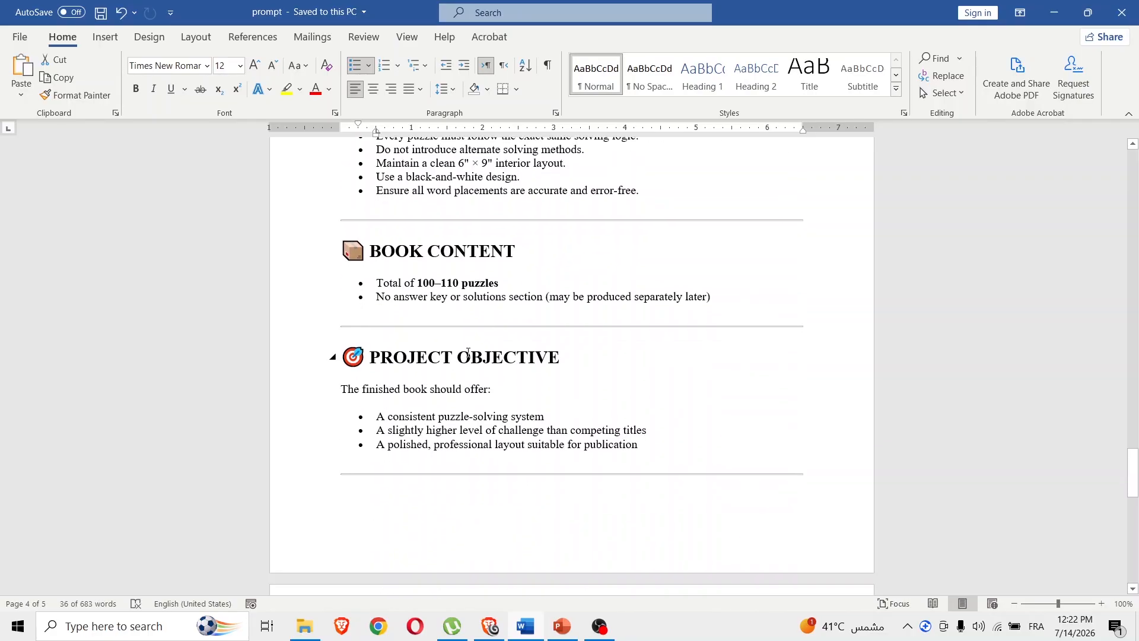
Switch back to the browser and open the Claude chat about creating a murder mystery word search book.
click(498, 634)
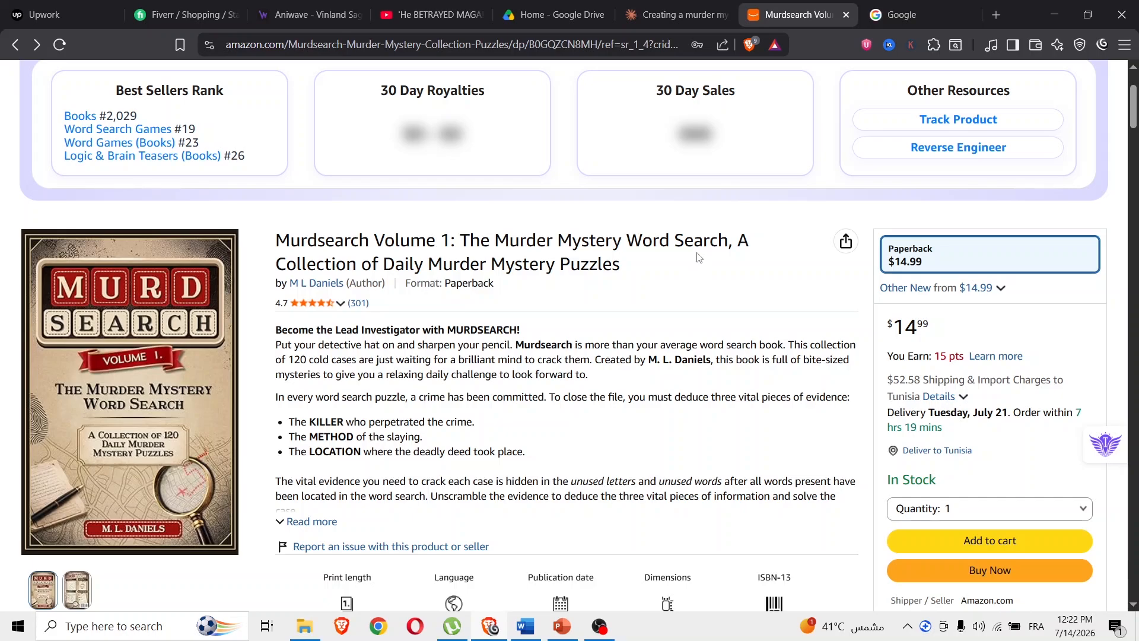
click(671, 14)
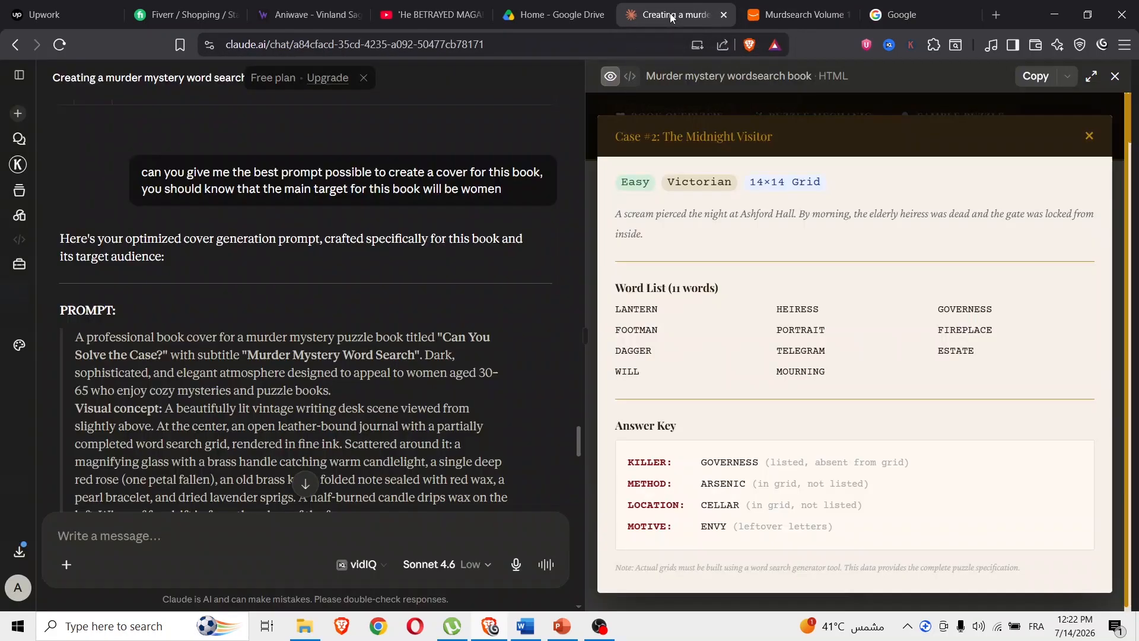
Close the Case #2 details in the book preview and go back to Claude's first response describing the complete book system.
scroll(424, 233, up, 4)
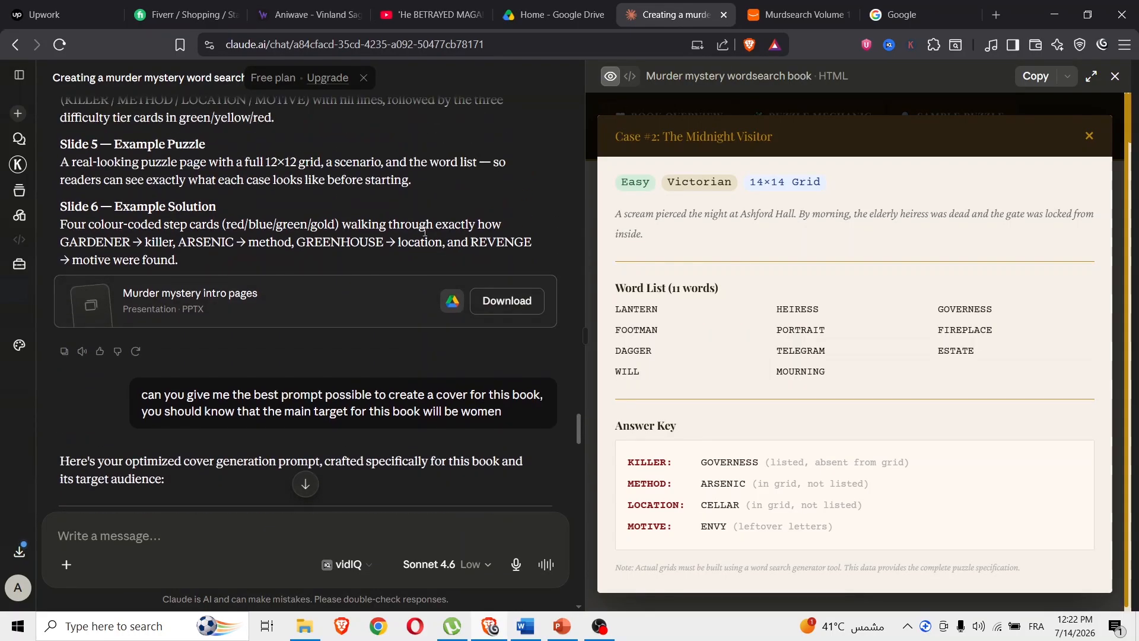
scroll(425, 233, up, 10)
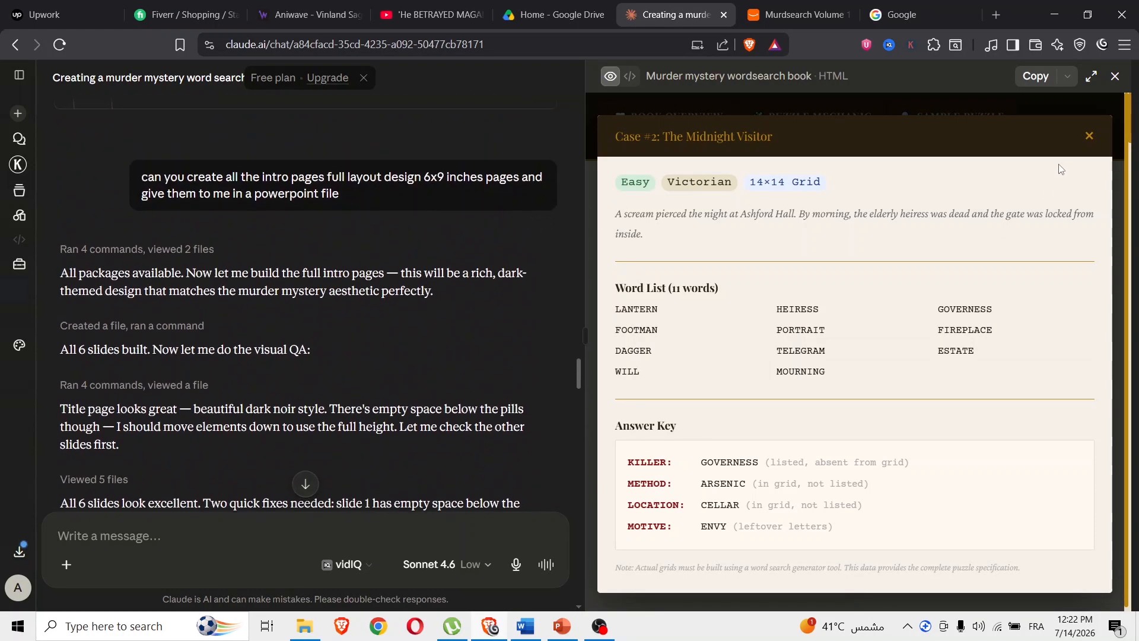
click(1089, 136)
scroll(412, 338, down, 10)
scroll(416, 315, up, 5)
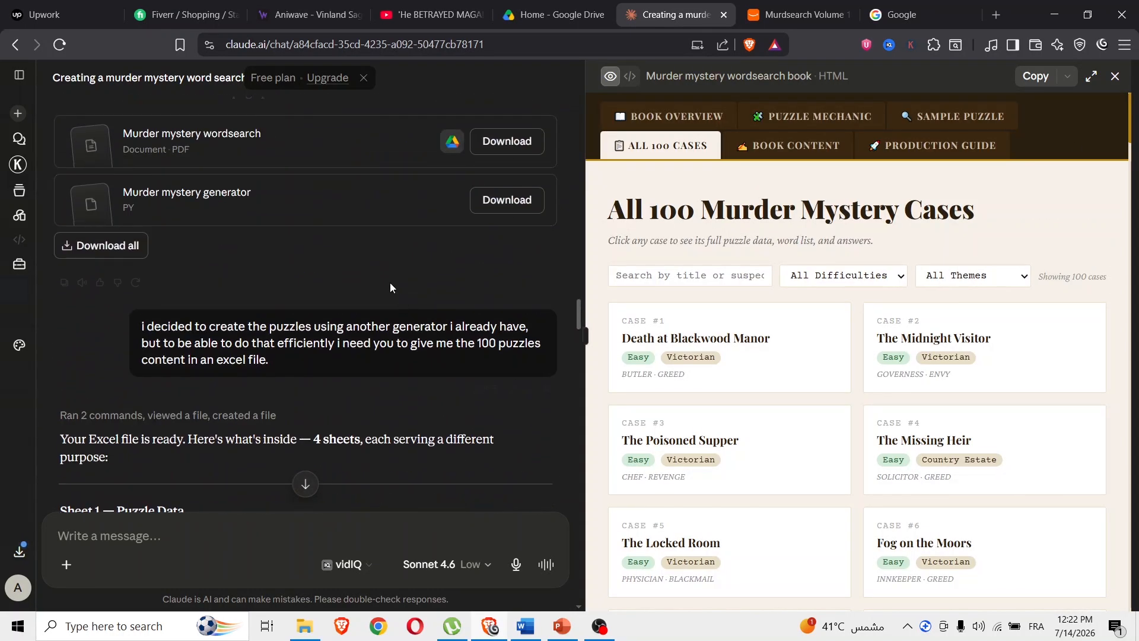
scroll(492, 306, up, 5)
drag(576, 295, 562, 163)
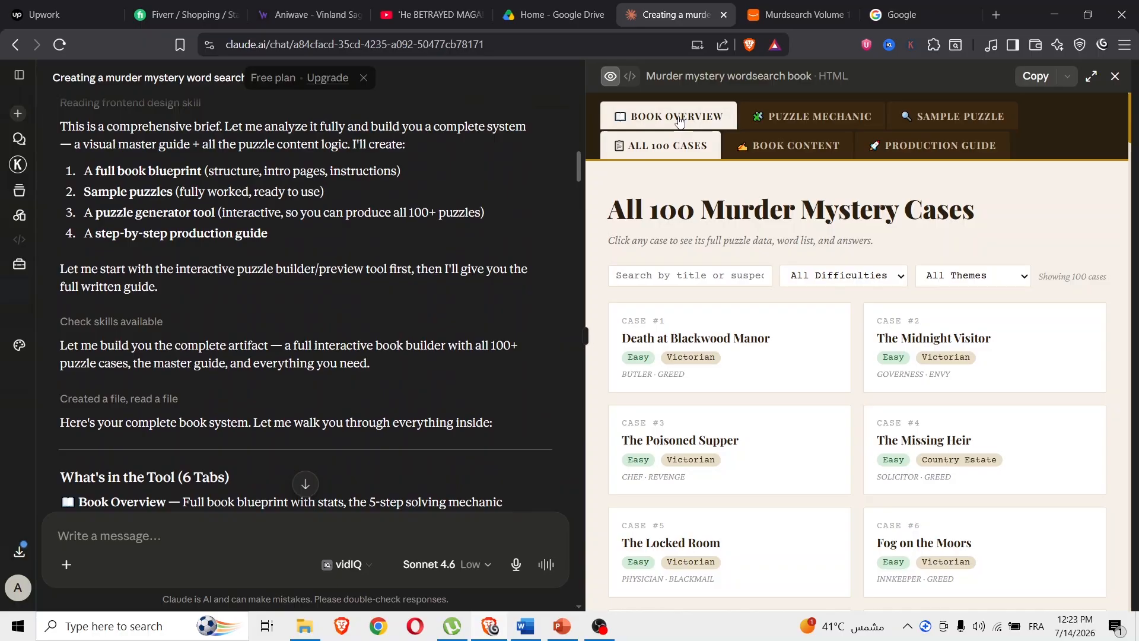
Open the Book Overview and review the book's stats, unique features, solving steps, answer fields and structure table.
click(679, 121)
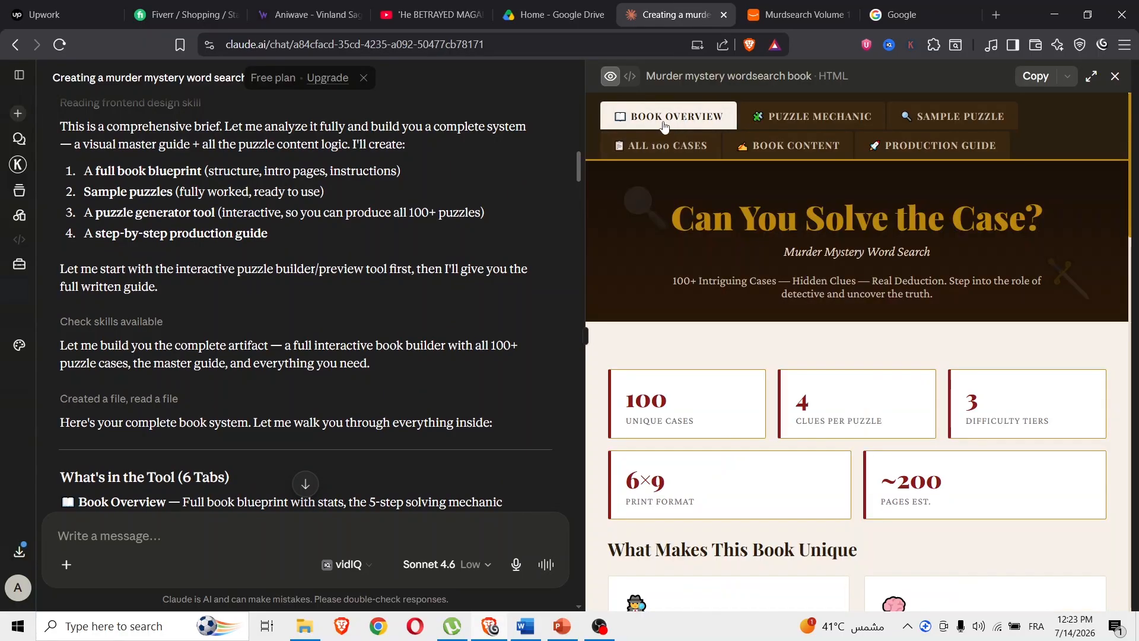
scroll(755, 487, down, 3)
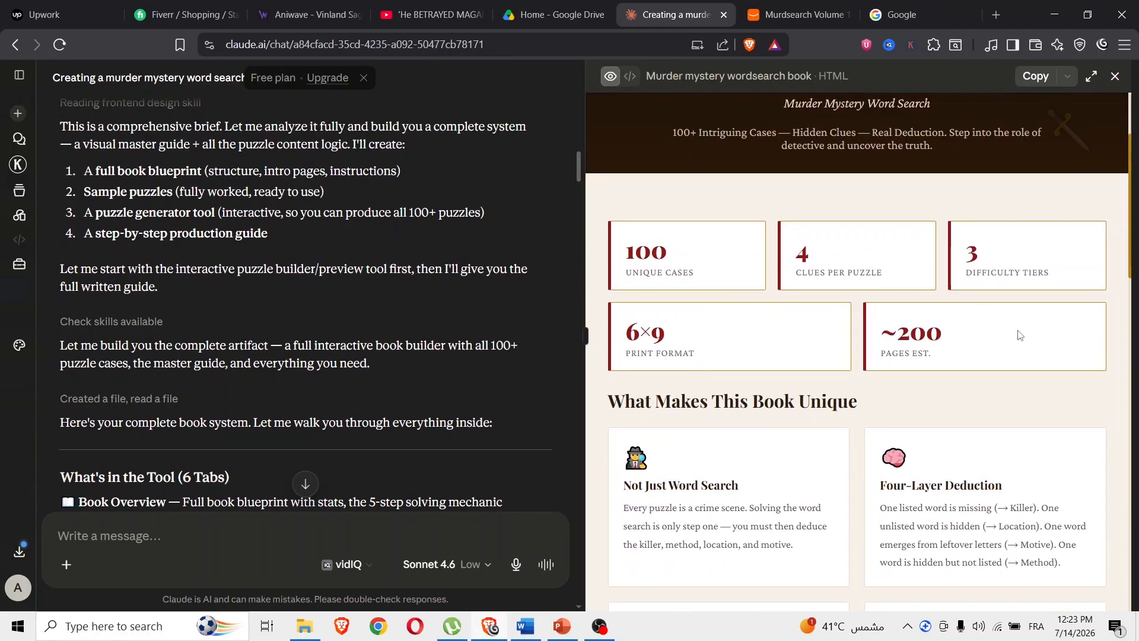
scroll(653, 415, down, 3)
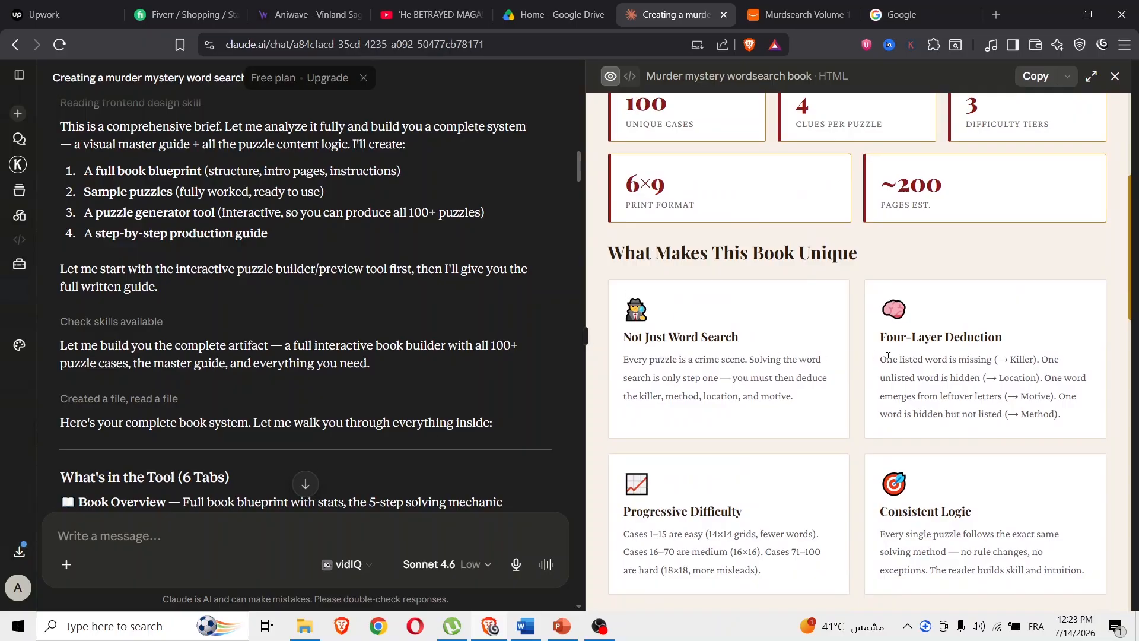
scroll(647, 355, down, 2)
scroll(662, 297, down, 5)
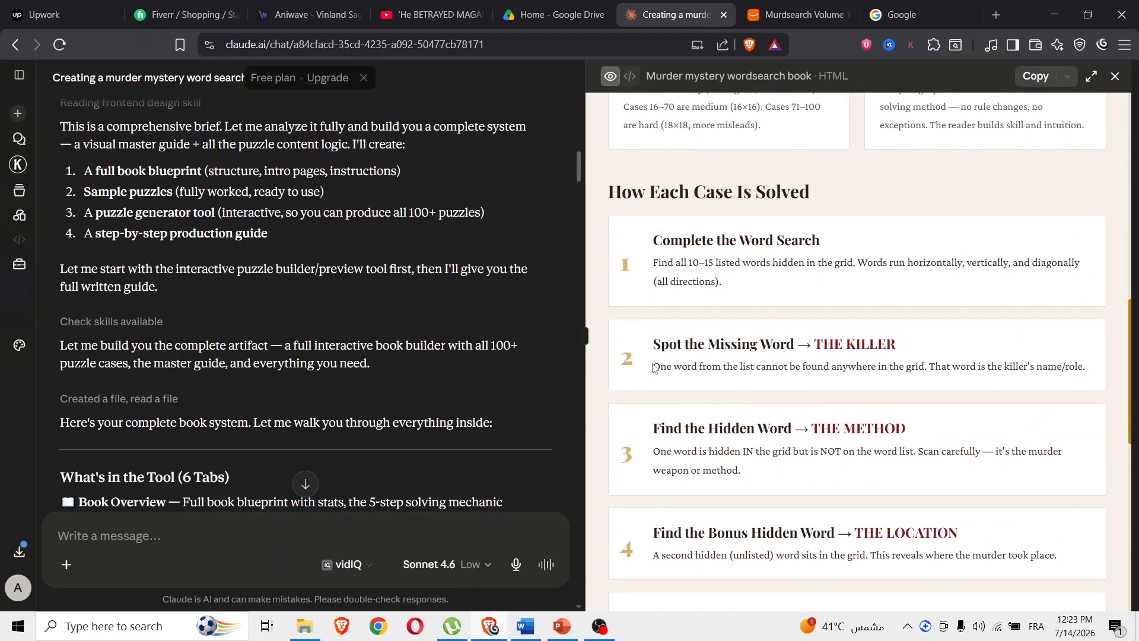
scroll(743, 412, up, 1)
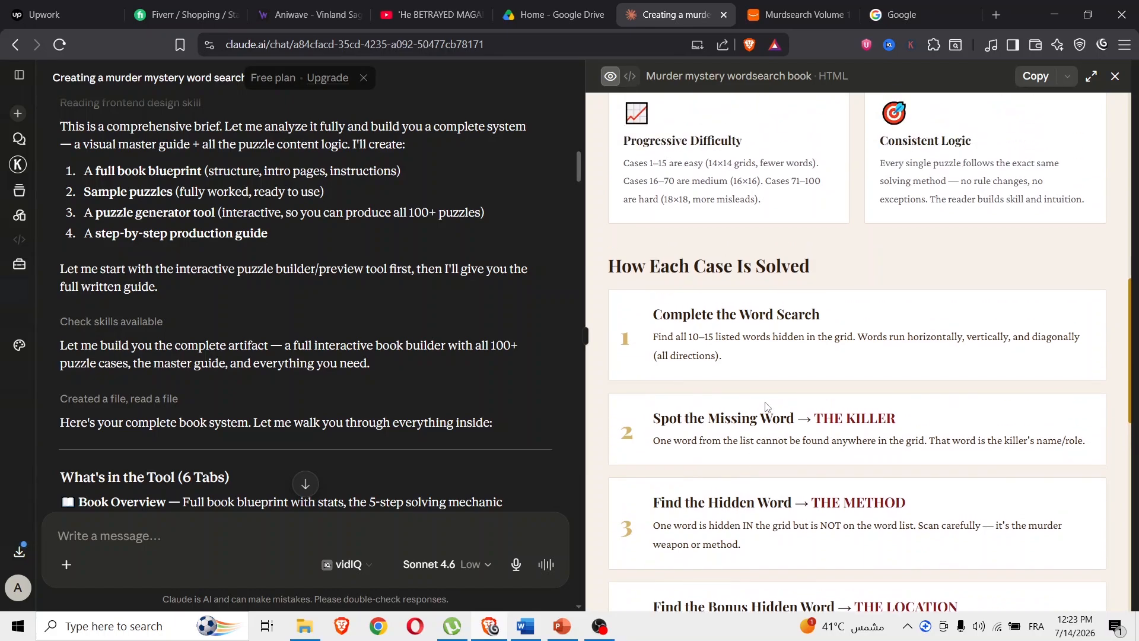
scroll(771, 408, down, 3)
scroll(814, 415, down, 3)
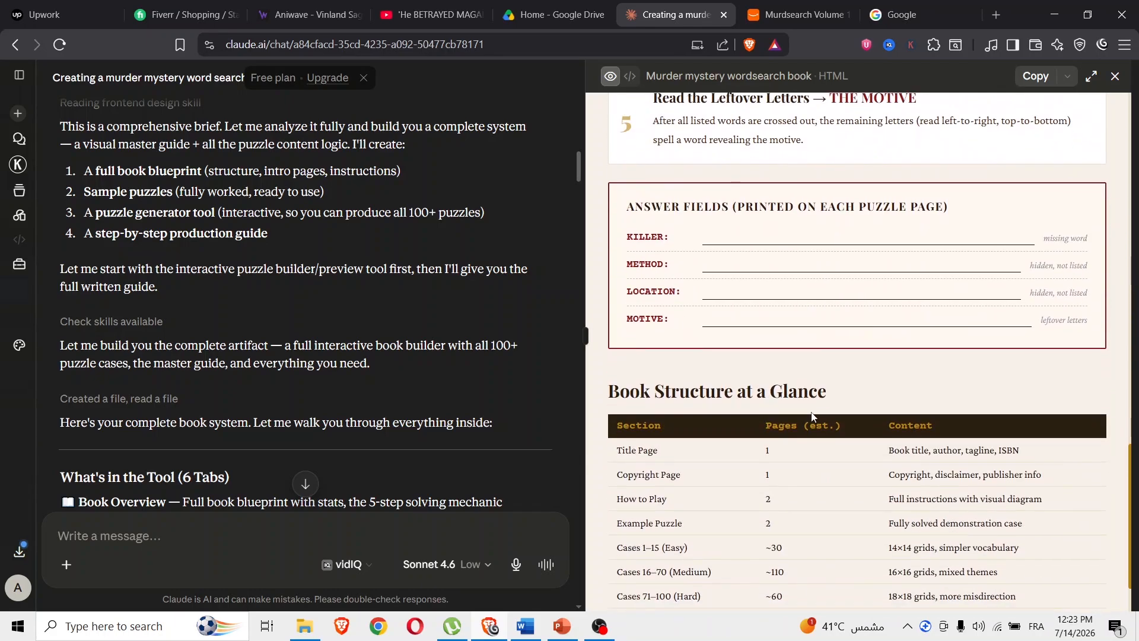
scroll(753, 449, down, 2)
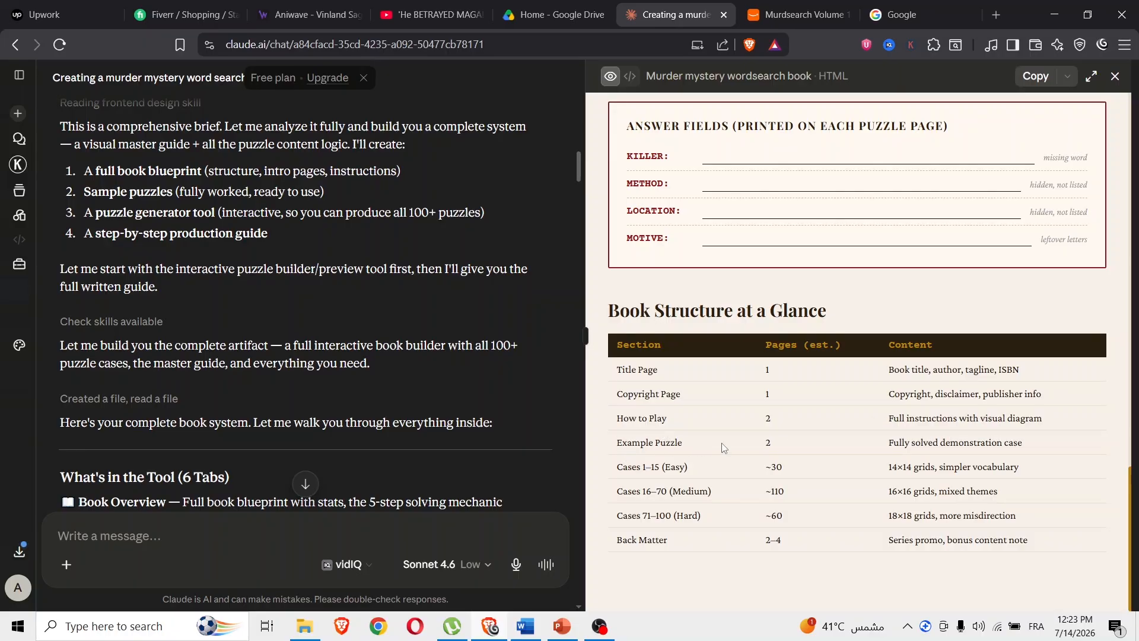
scroll(740, 524, up, 1)
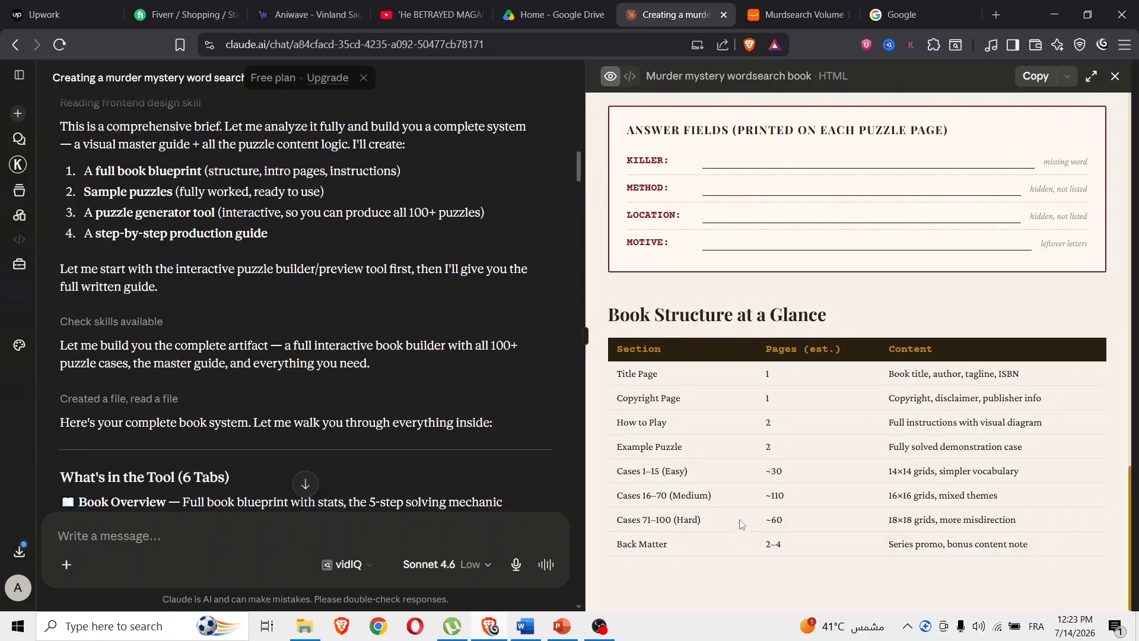
scroll(739, 525, up, 20)
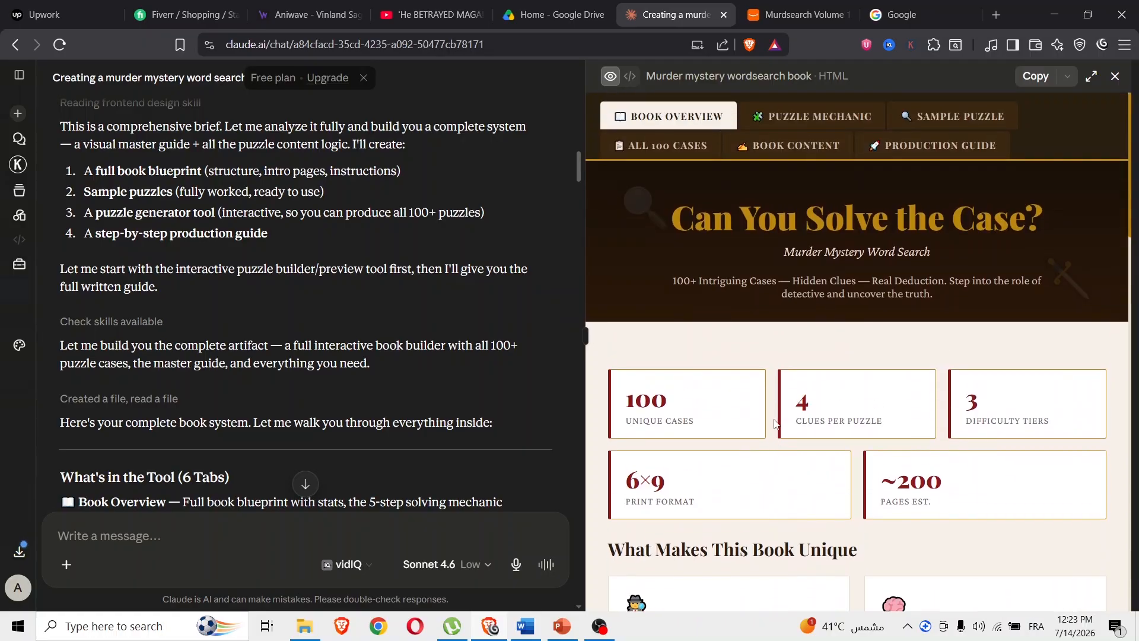
Open the Puzzle Mechanic section and review the four hidden answers, word list composition rules and grid specifications.
click(804, 119)
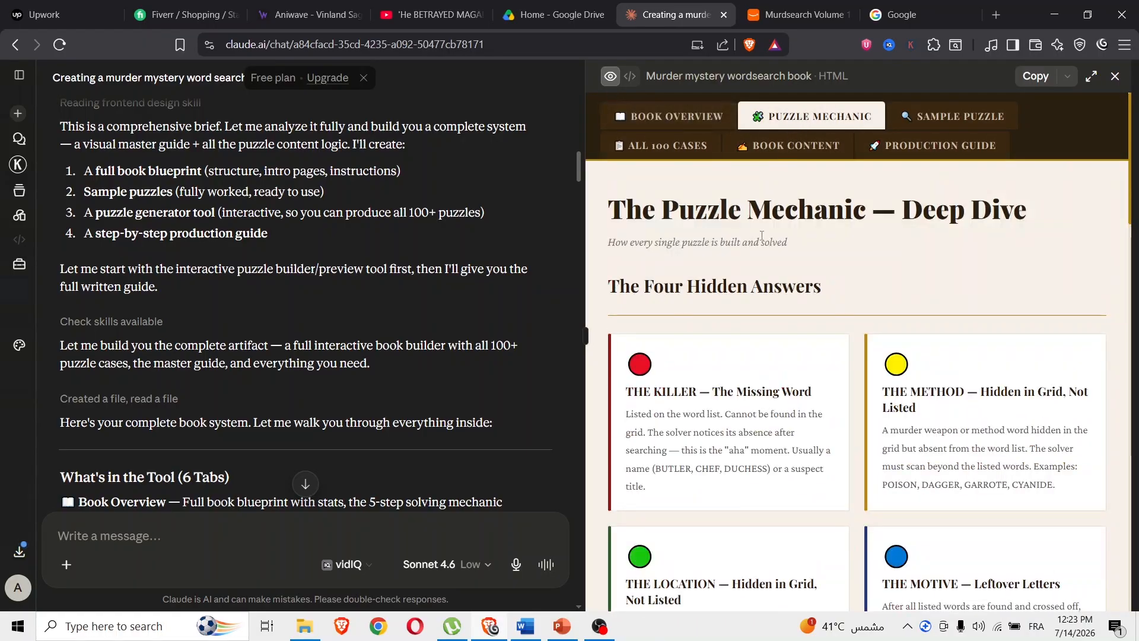
scroll(762, 235, down, 7)
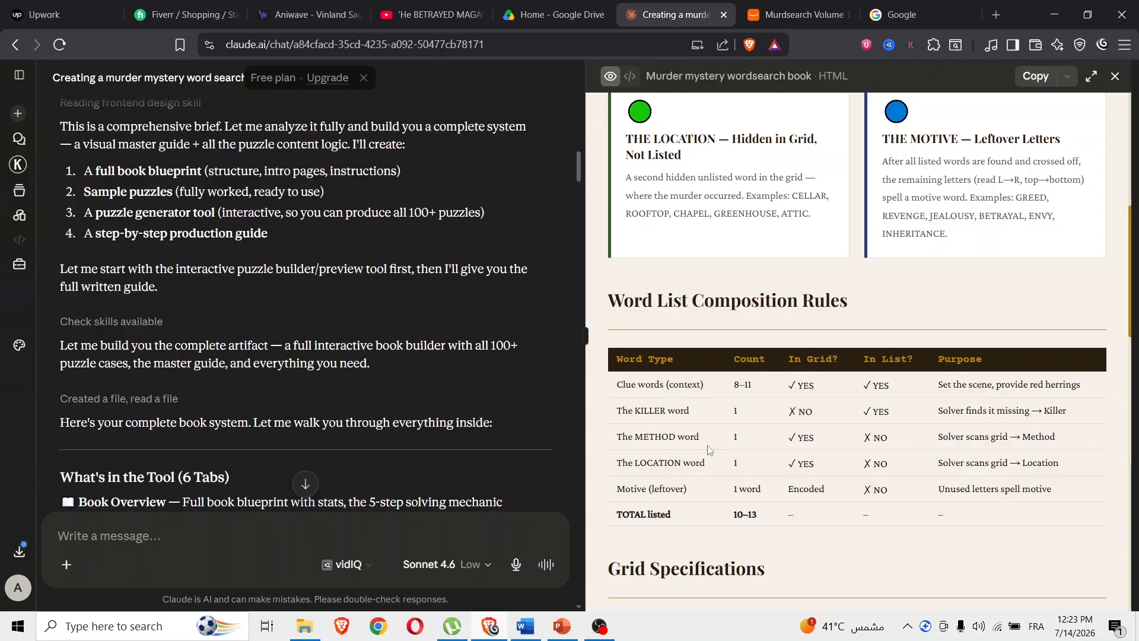
scroll(800, 426, down, 3)
scroll(842, 451, up, 2)
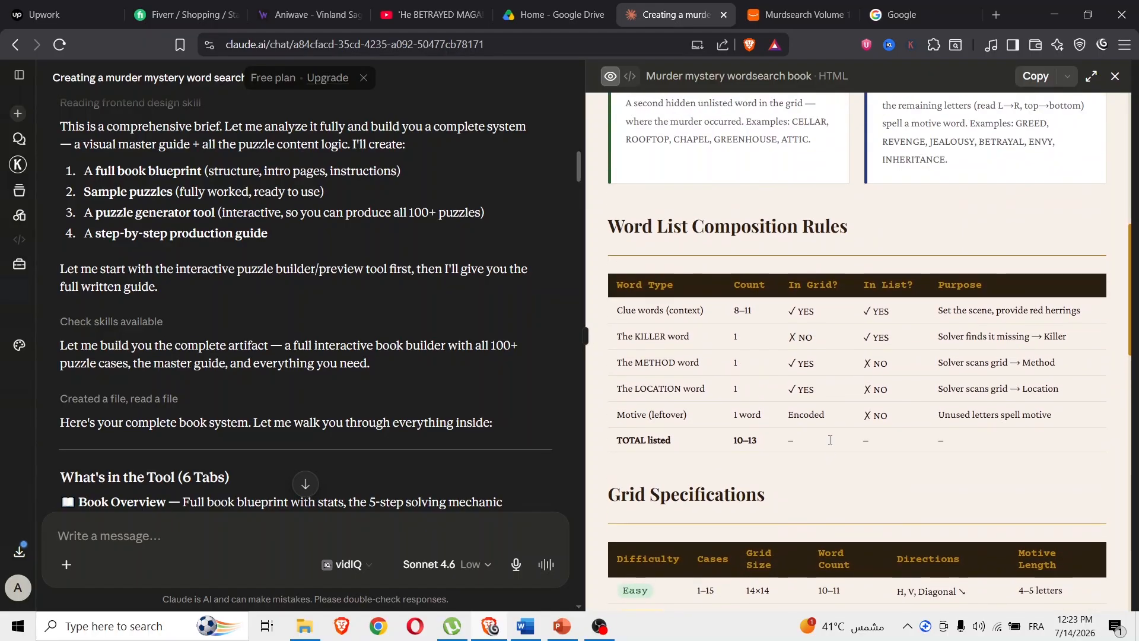
scroll(860, 469, down, 3)
scroll(862, 473, up, 15)
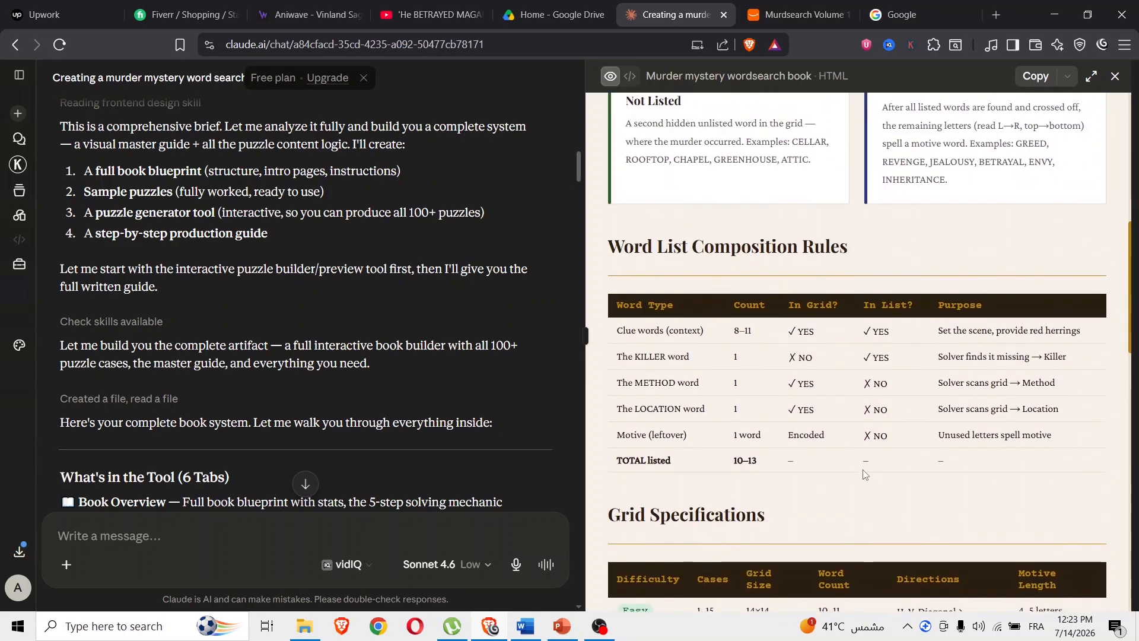
Open the Sample Puzzle and examine the Death at Blackwood Manor grid, word list, investigation notes and design notes.
click(971, 123)
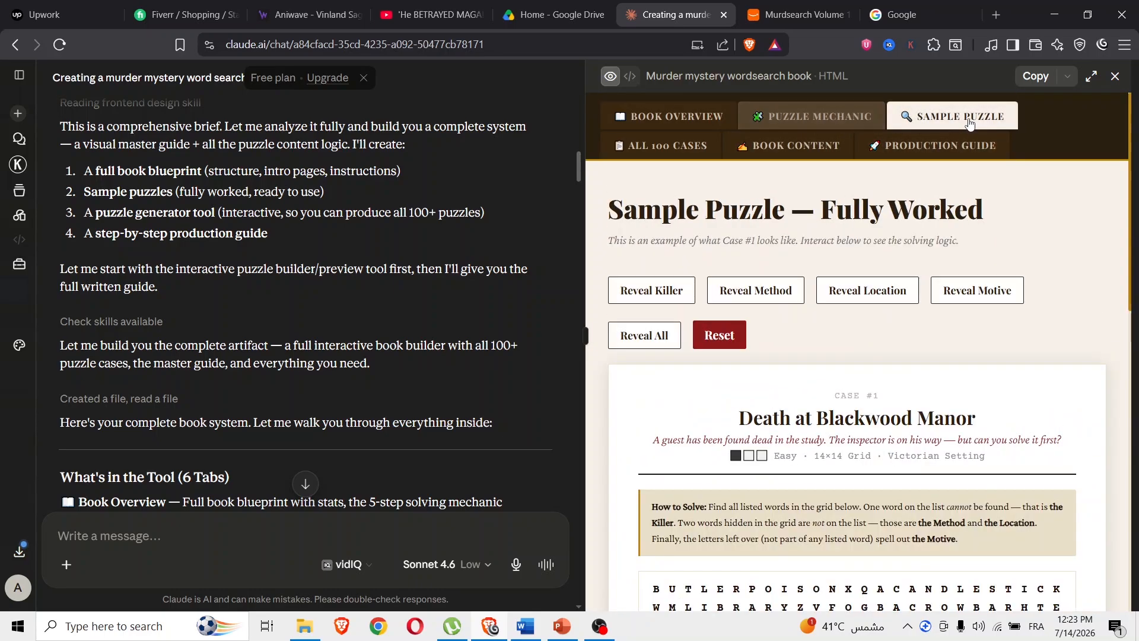
scroll(881, 238, down, 4)
scroll(881, 237, up, 1)
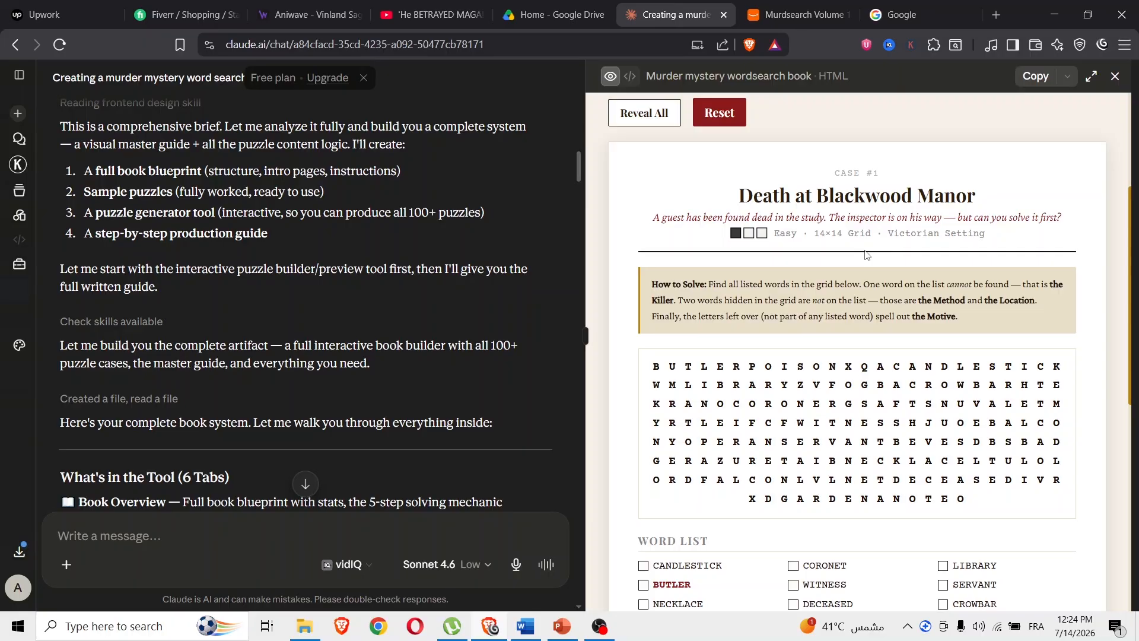
scroll(835, 263, down, 5)
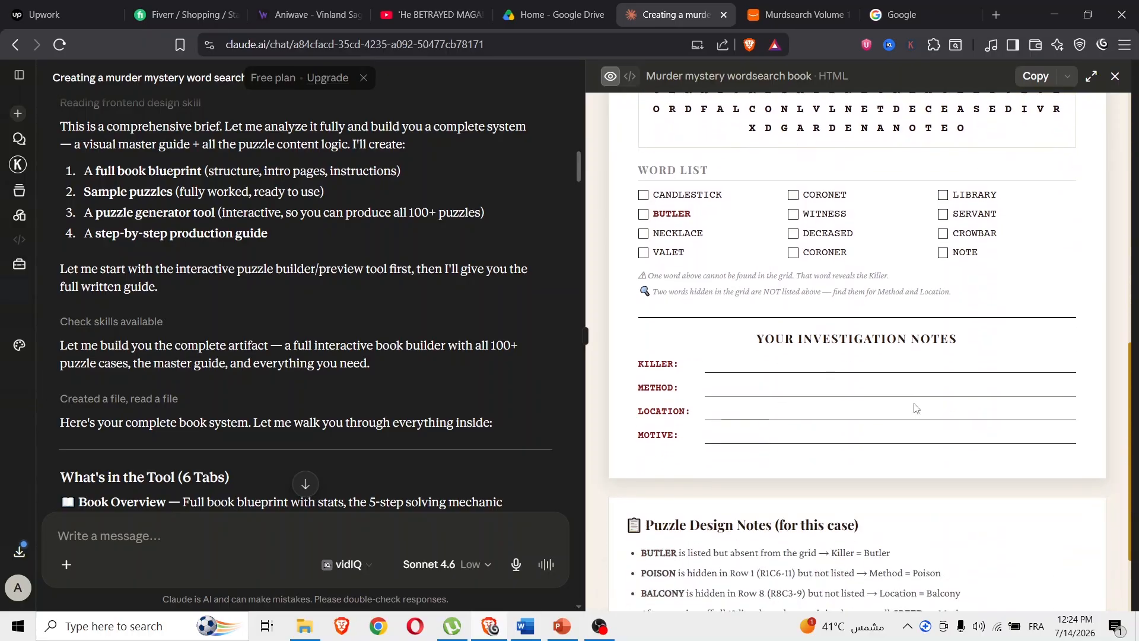
scroll(914, 407, up, 2)
scroll(915, 408, up, 2)
scroll(938, 385, down, 2)
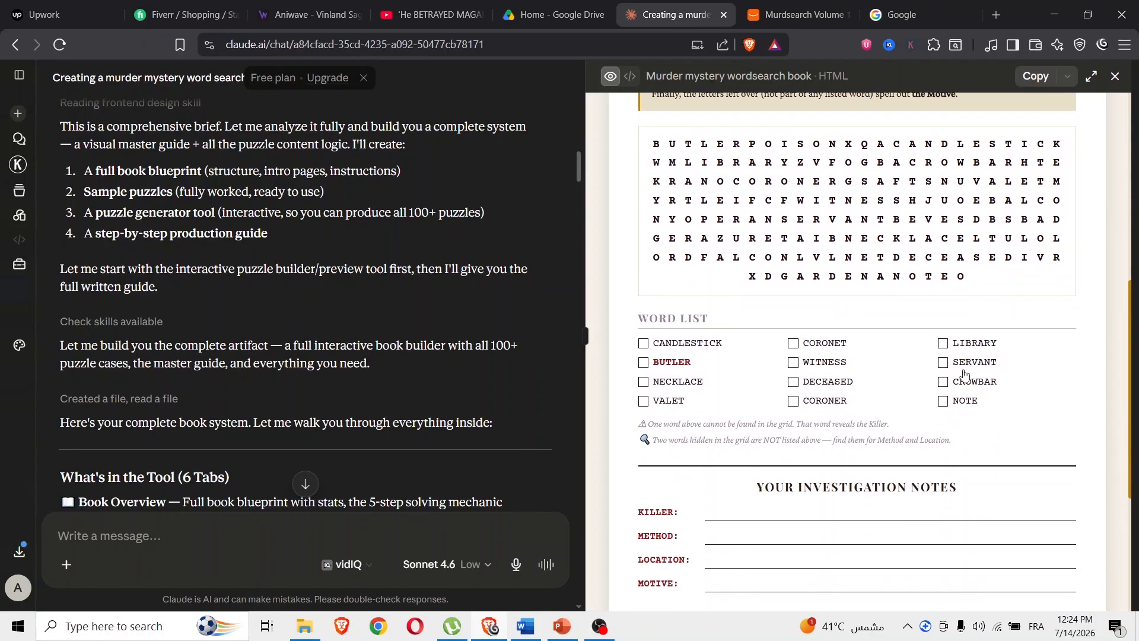
scroll(957, 367, up, 3)
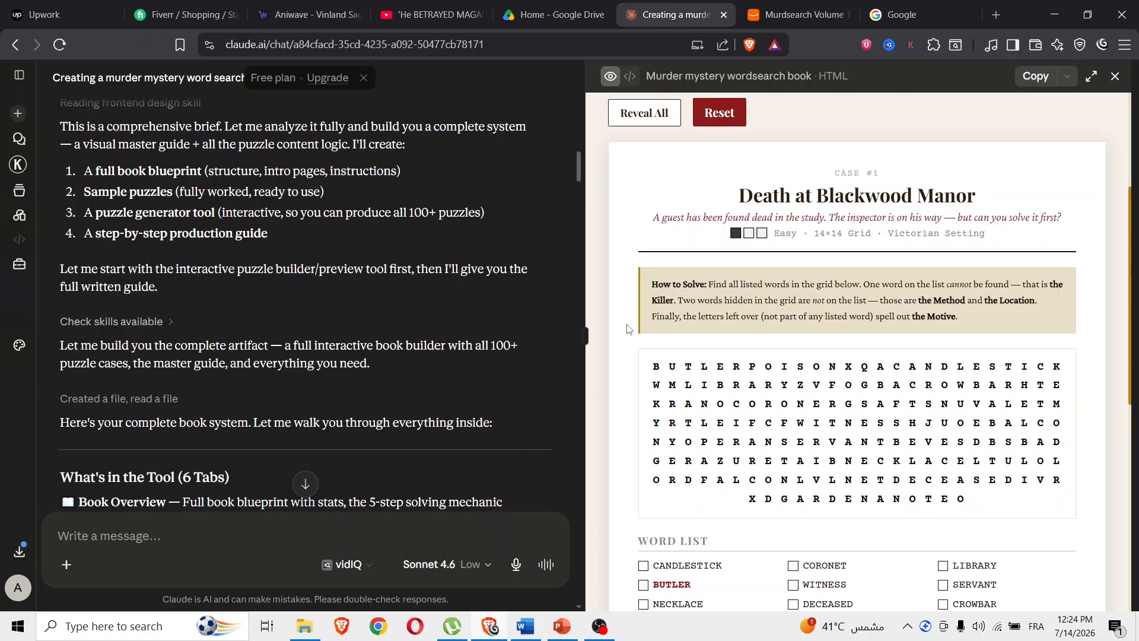
scroll(377, 298, down, 3)
Find and read the chat message requesting beginner-friendly Python code to create the puzzle grids in bulk.
scroll(376, 303, down, 15)
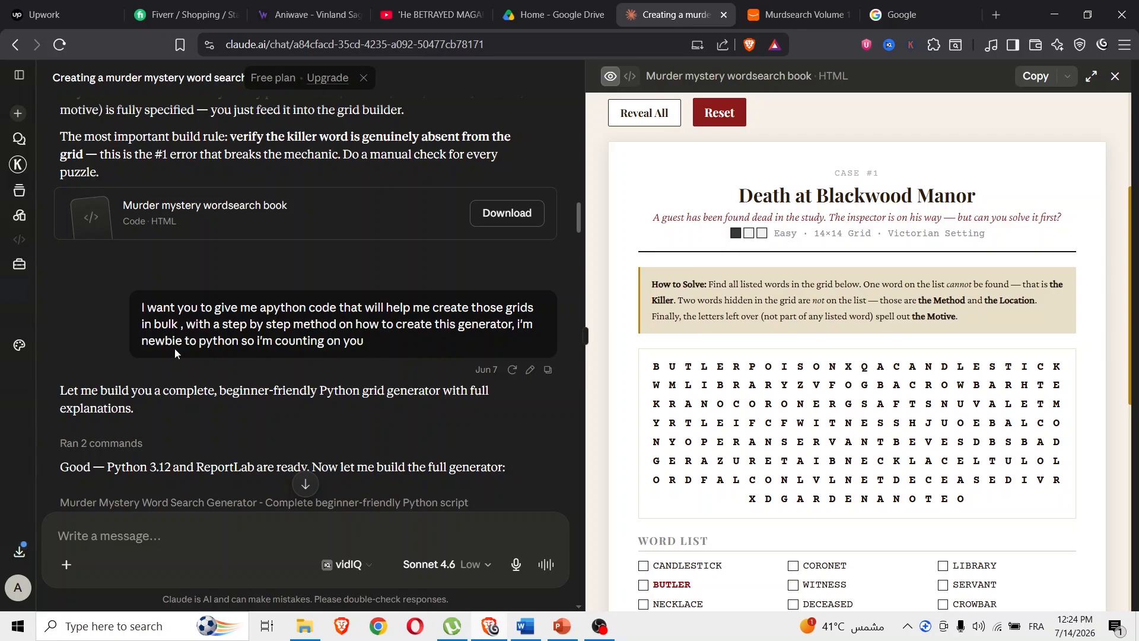
scroll(360, 363, down, 2)
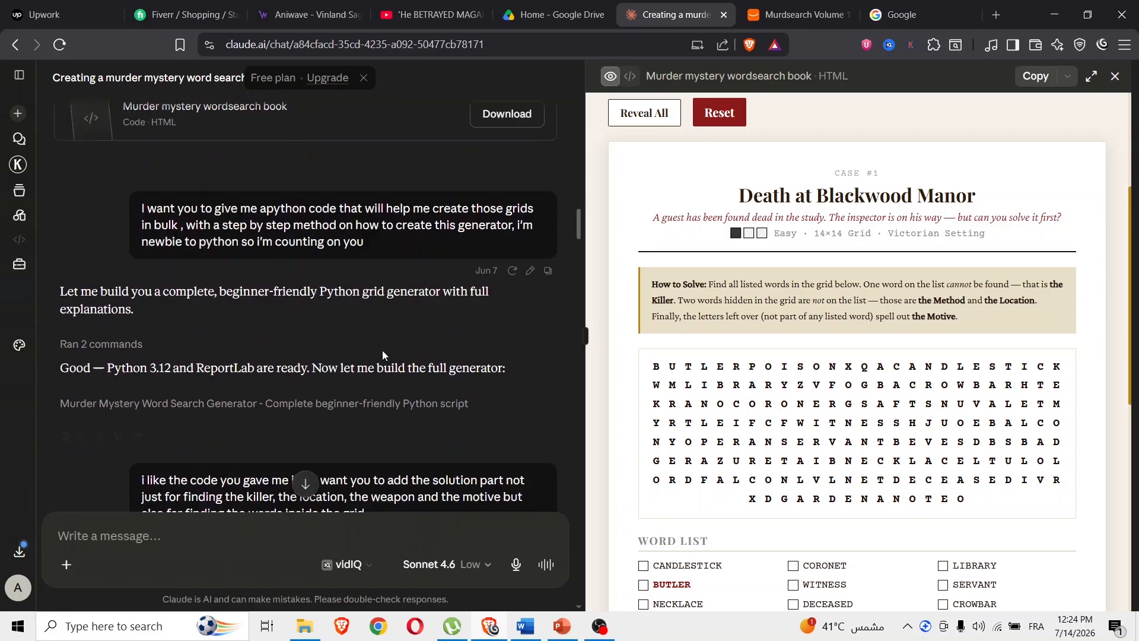
scroll(427, 341, up, 2)
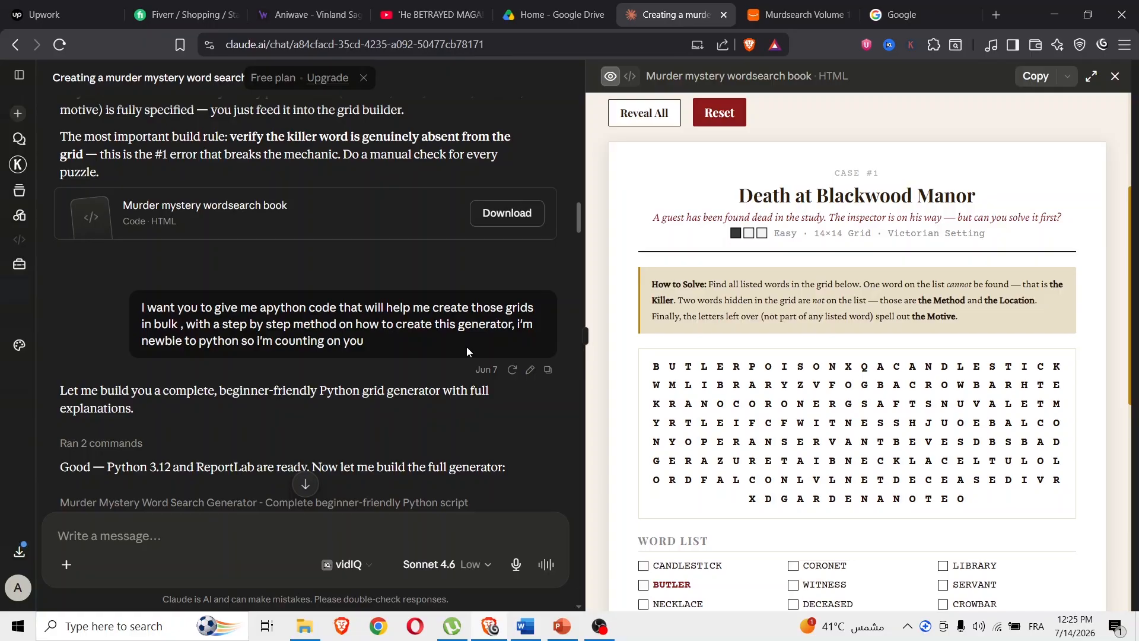
Recheck the sample puzzle's grid and word list, and open and browse the list of all 100 murder mystery cases.
scroll(890, 296, down, 4)
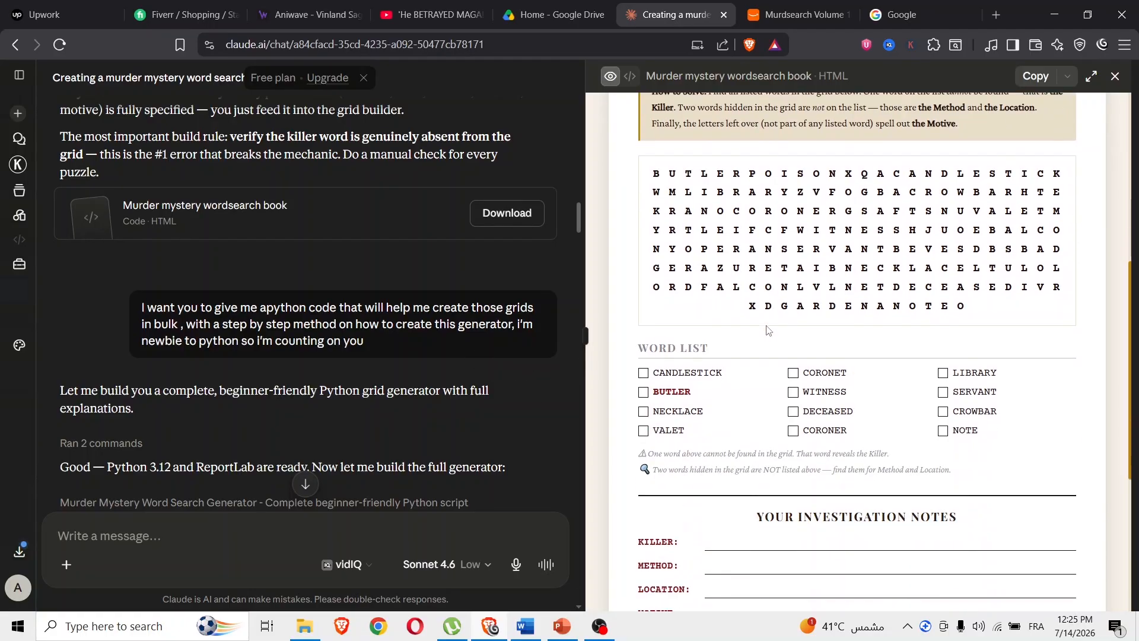
scroll(948, 212, up, 8)
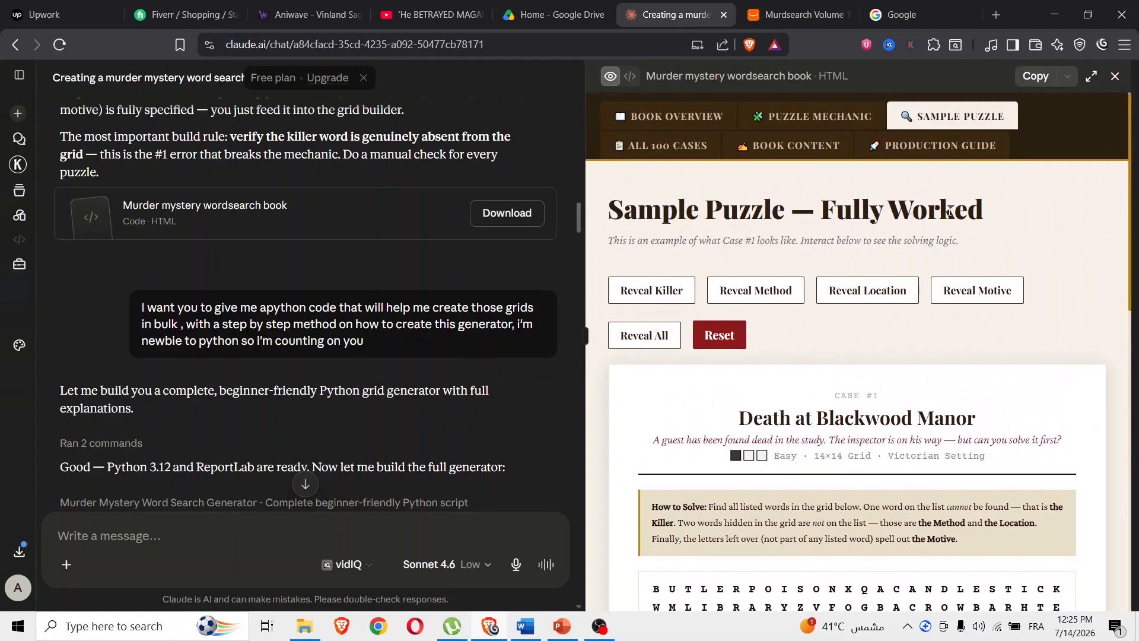
click(664, 156)
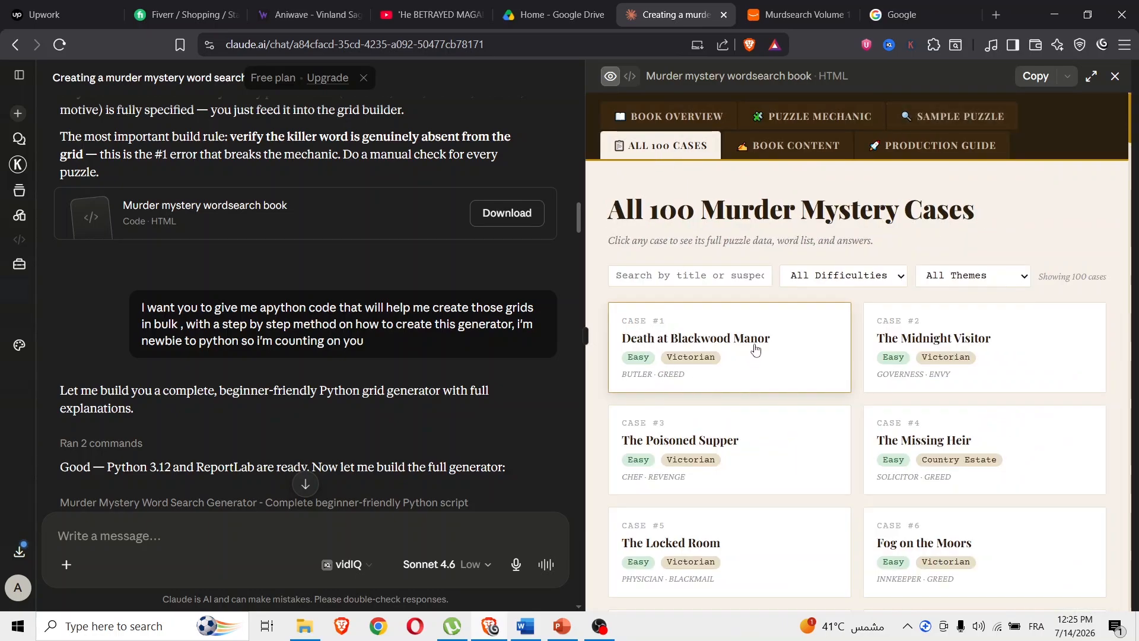
scroll(655, 297, down, 3)
scroll(655, 297, down, 2)
scroll(819, 364, up, 6)
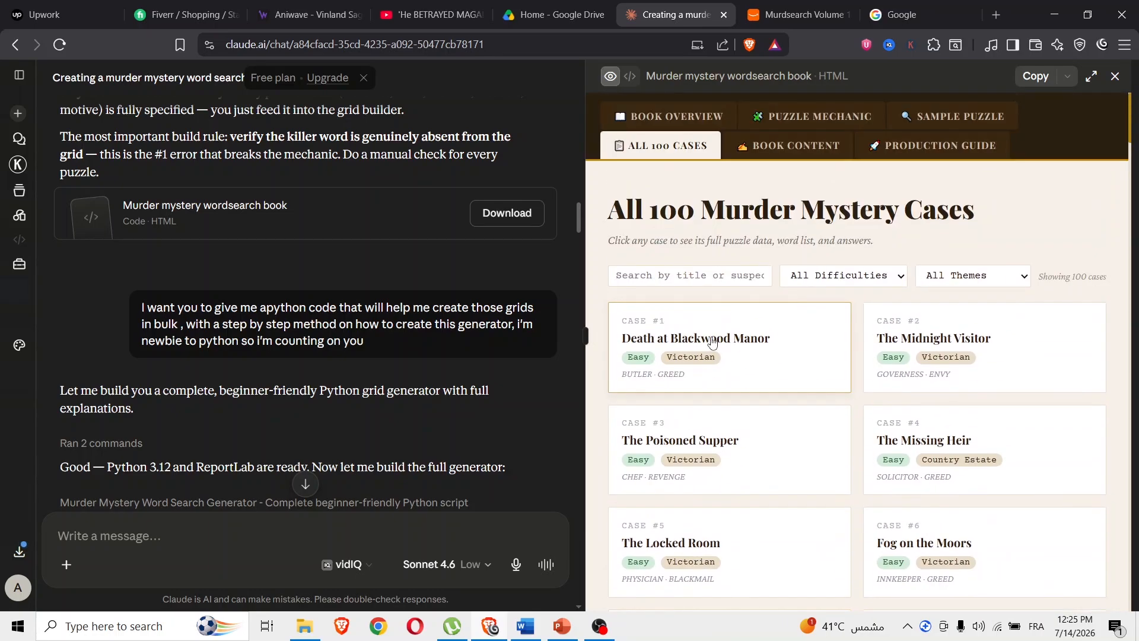
Open Case #1, Death at Blackwood Manor, and highlight its word list and the killer BUTLER in the answer key and list.
click(716, 341)
drag(616, 289, 965, 354)
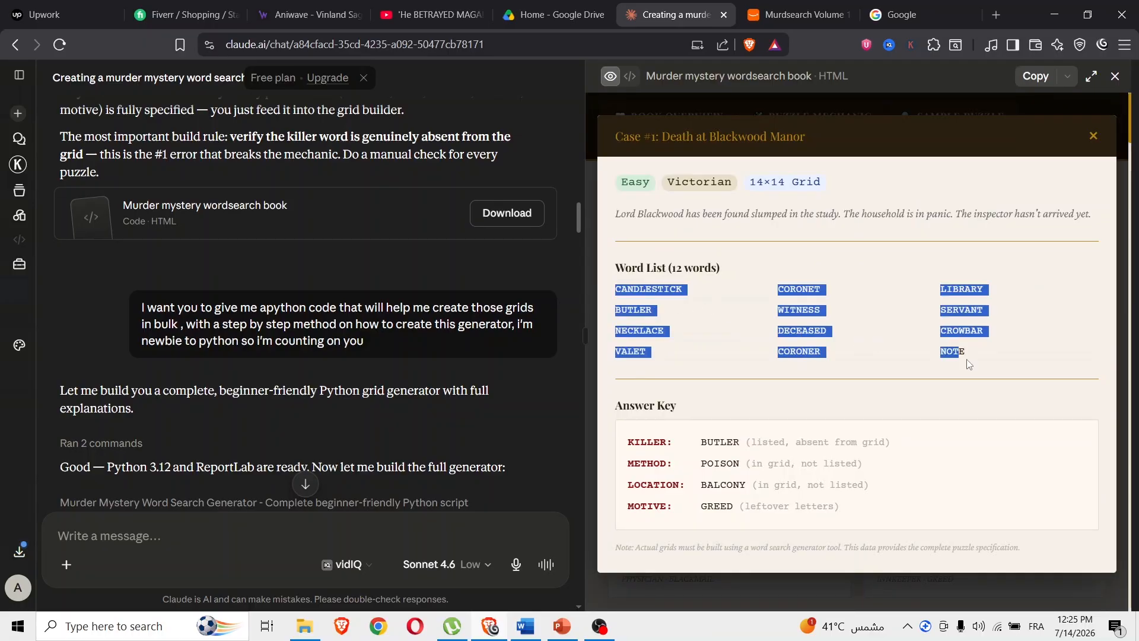
mouse_move(701, 442)
mouse_down()
mouse_move(740, 442)
mouse_move(701, 442)
mouse_up()
click(739, 442)
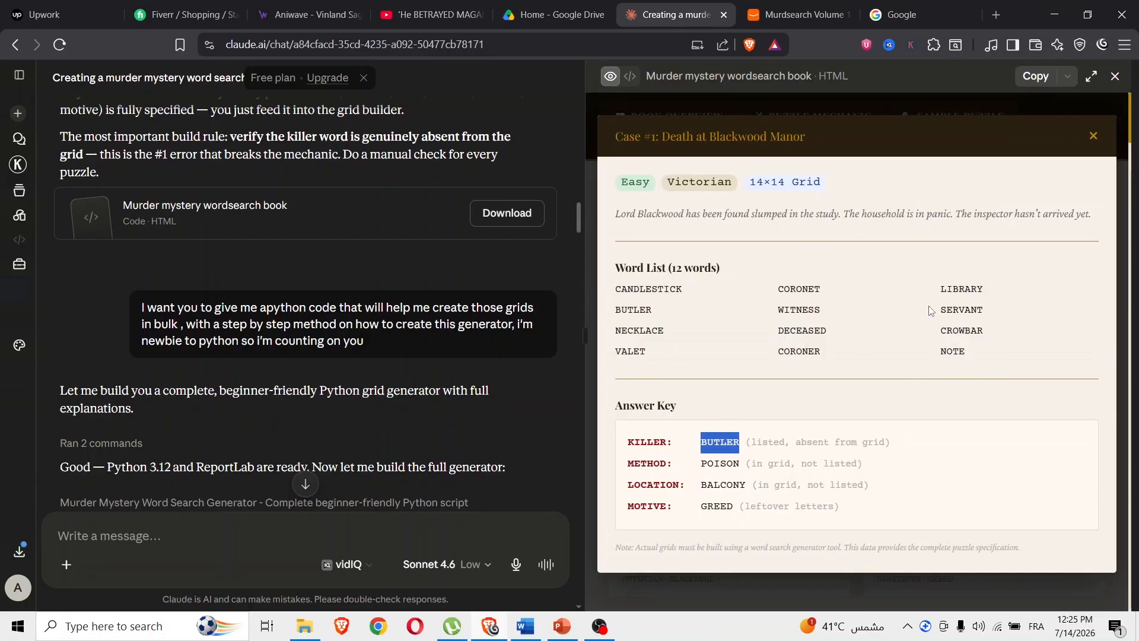
mouse_move(648, 310)
mouse_down()
mouse_move(620, 310)
mouse_move(653, 312)
mouse_up()
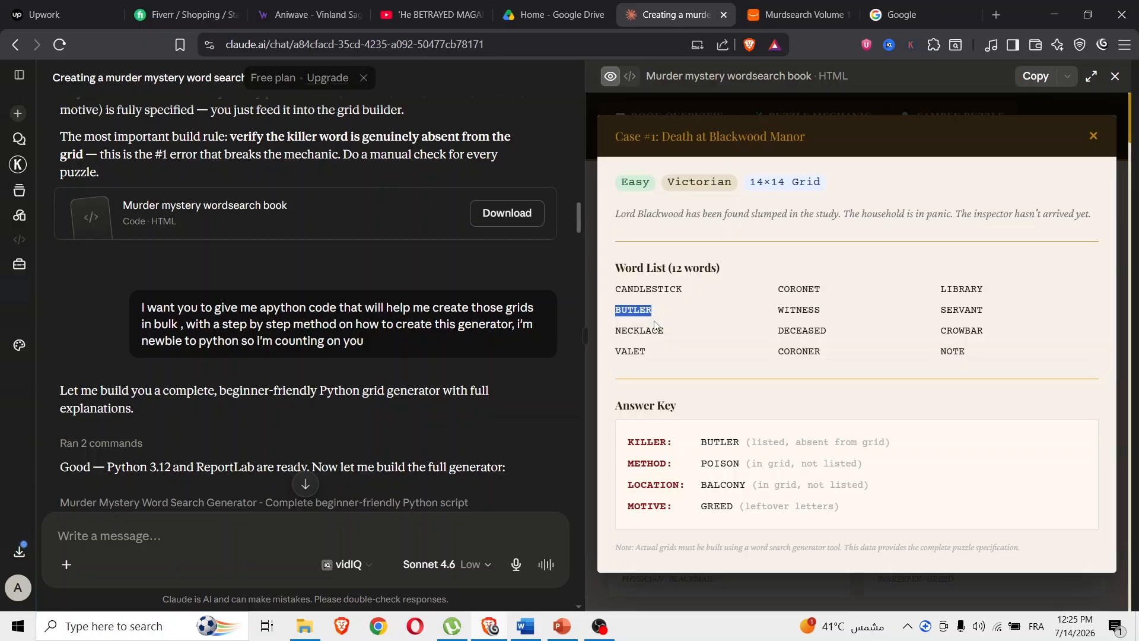
Highlight the method, location and motive answers in Case #1's answer key, finishing with the POISON and BALCONY entries selected.
drag(701, 463, 734, 501)
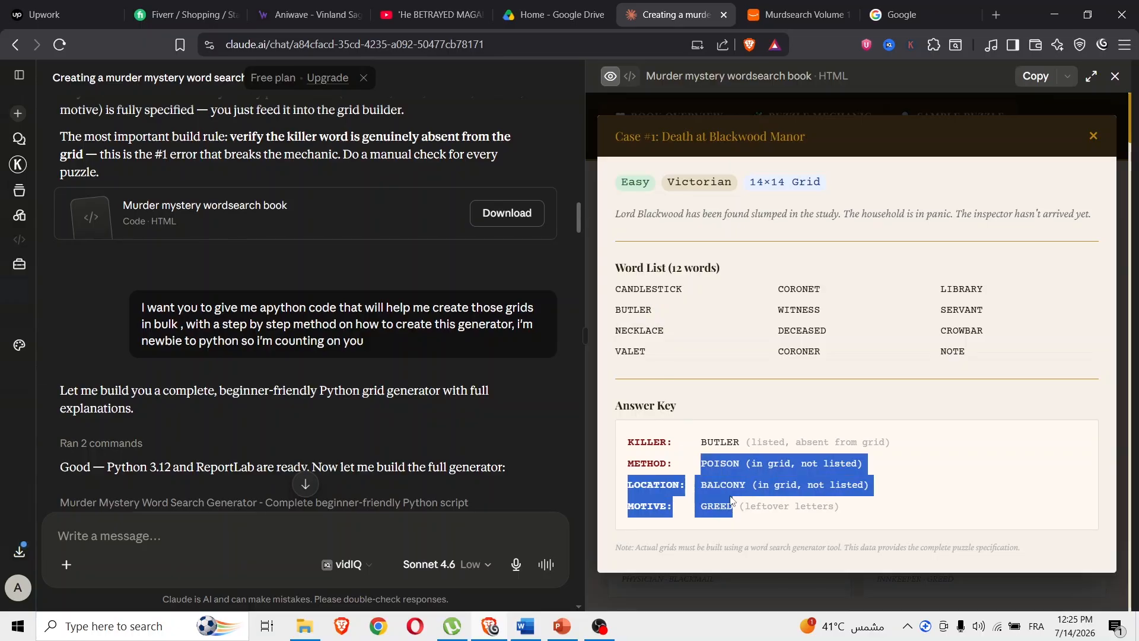
click(734, 501)
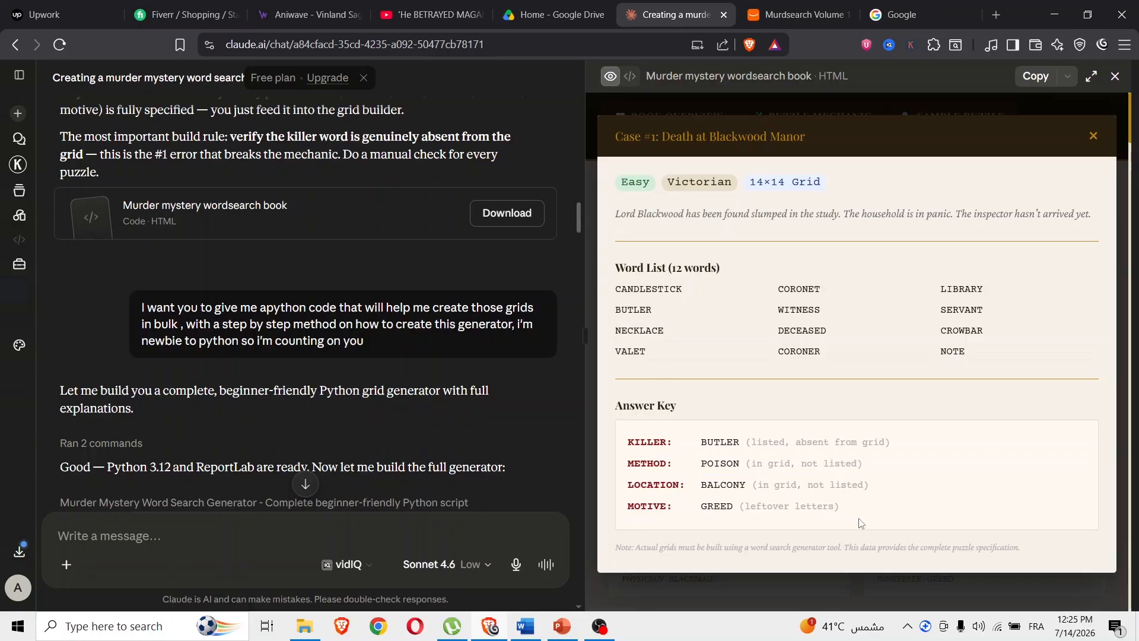
drag(844, 511, 896, 502)
click(623, 487)
click(886, 496)
drag(704, 461, 879, 492)
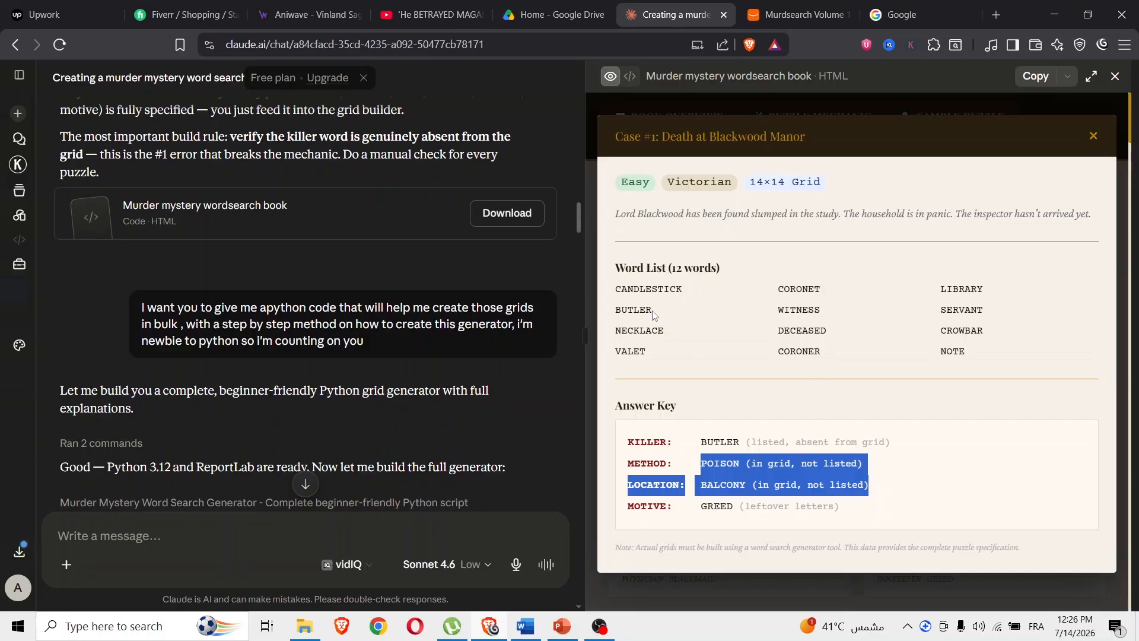
In Case #1, highlight the killer BUTLER, the whole word list, and the POISON and BALCONY answers to compare them.
mouse_move(654, 311)
mouse_down()
mouse_move(616, 309)
mouse_move(652, 310)
mouse_up()
click(617, 309)
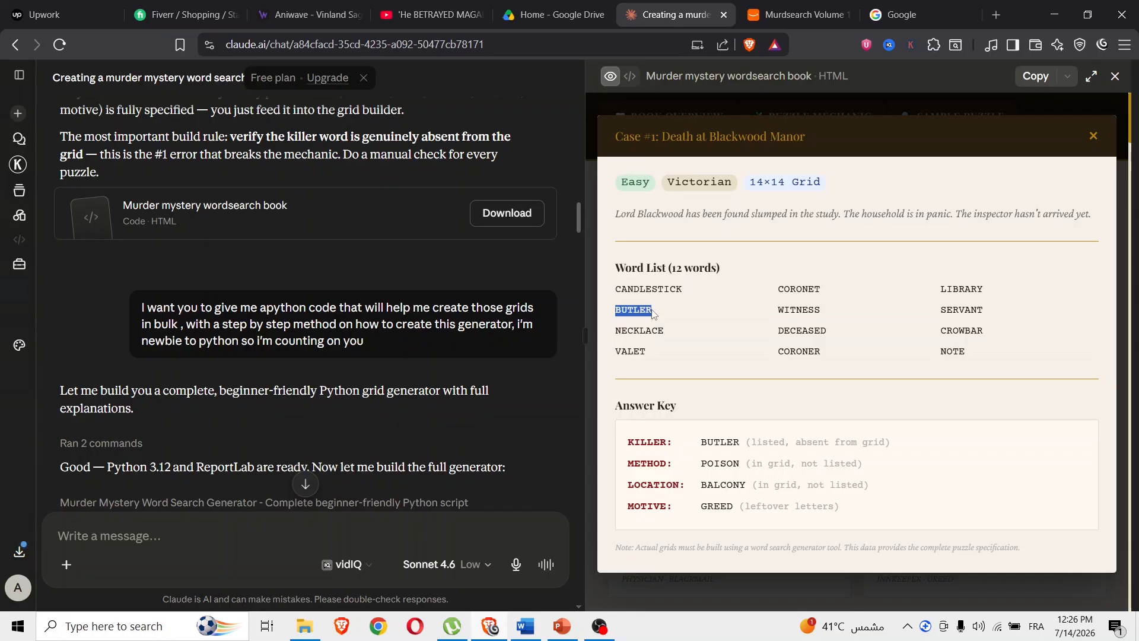
click(624, 310)
drag(704, 465, 743, 480)
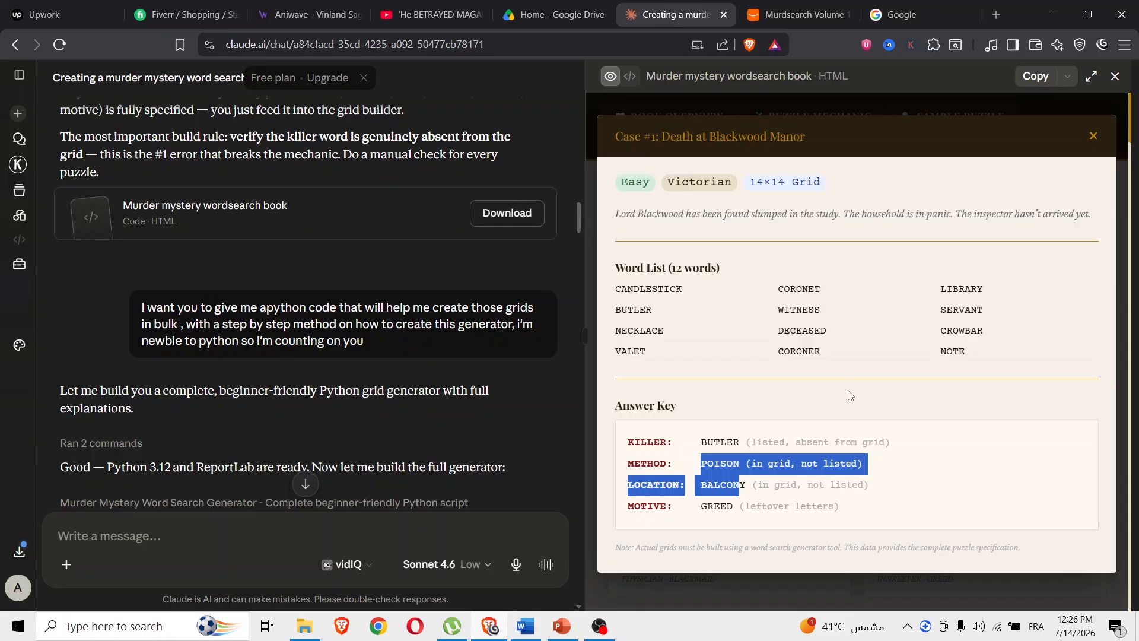
drag(968, 355, 908, 321)
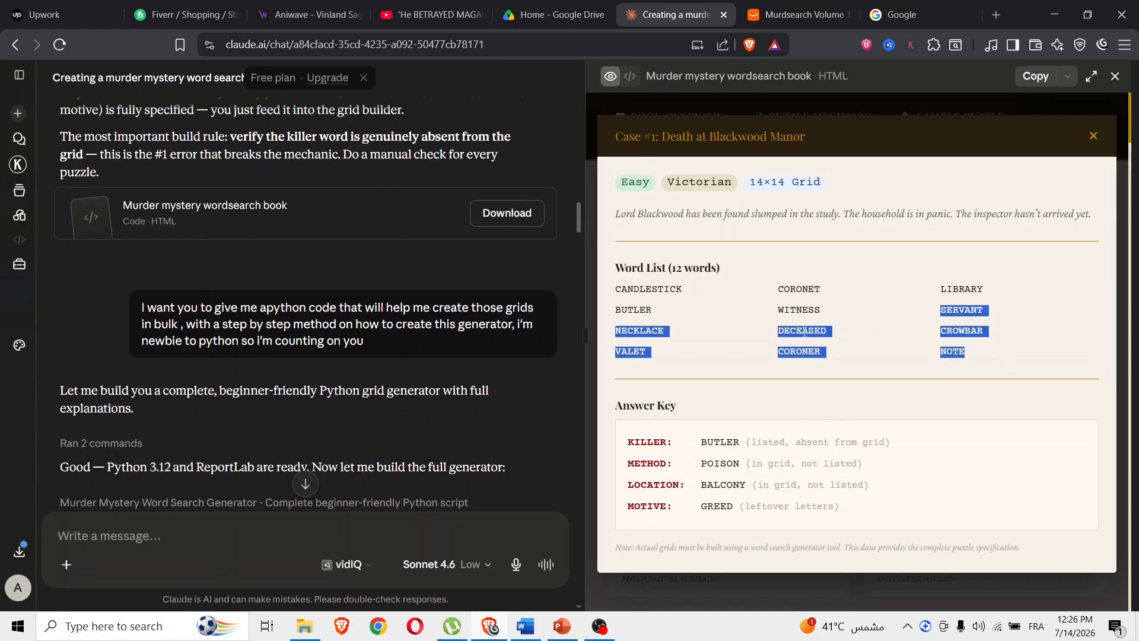
click(641, 310)
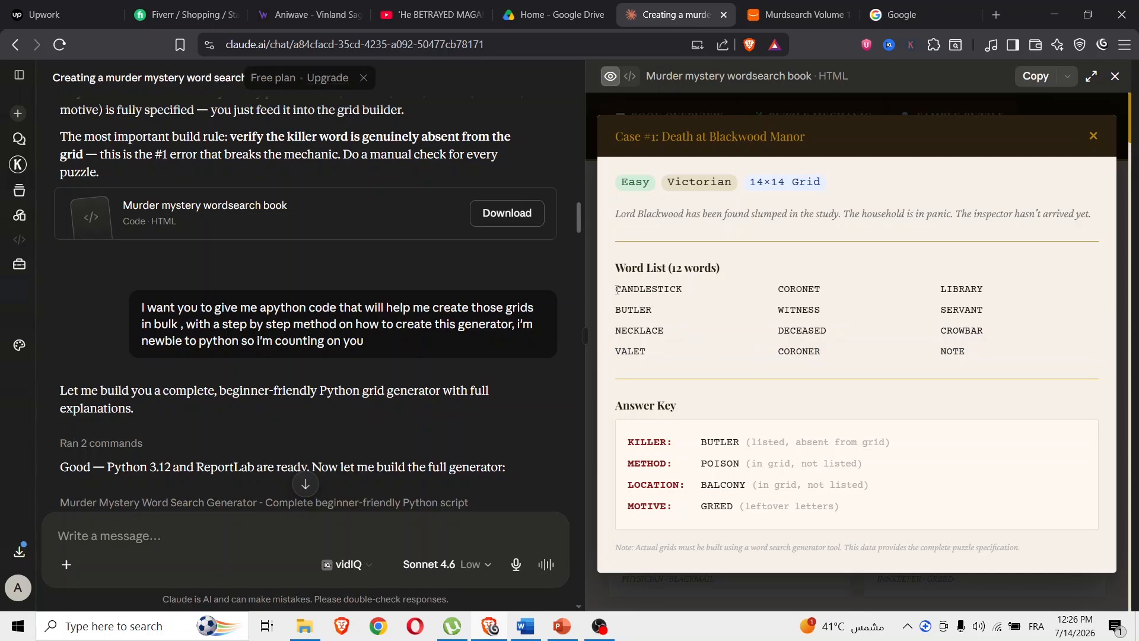
drag(615, 290, 970, 351)
click(656, 310)
drag(702, 464, 752, 485)
click(752, 484)
Close Case #1 and browse the chat's replies on the Excel file, intro pages, cover prompt and back cover blurb.
scroll(426, 343, down, 20)
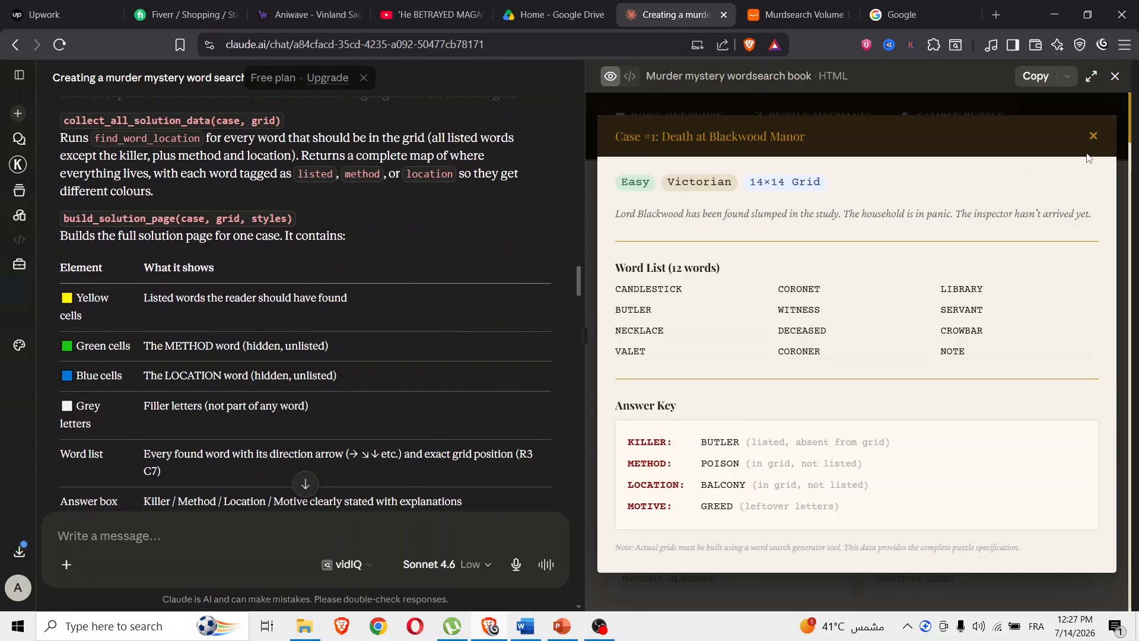
click(1094, 136)
scroll(373, 347, down, 10)
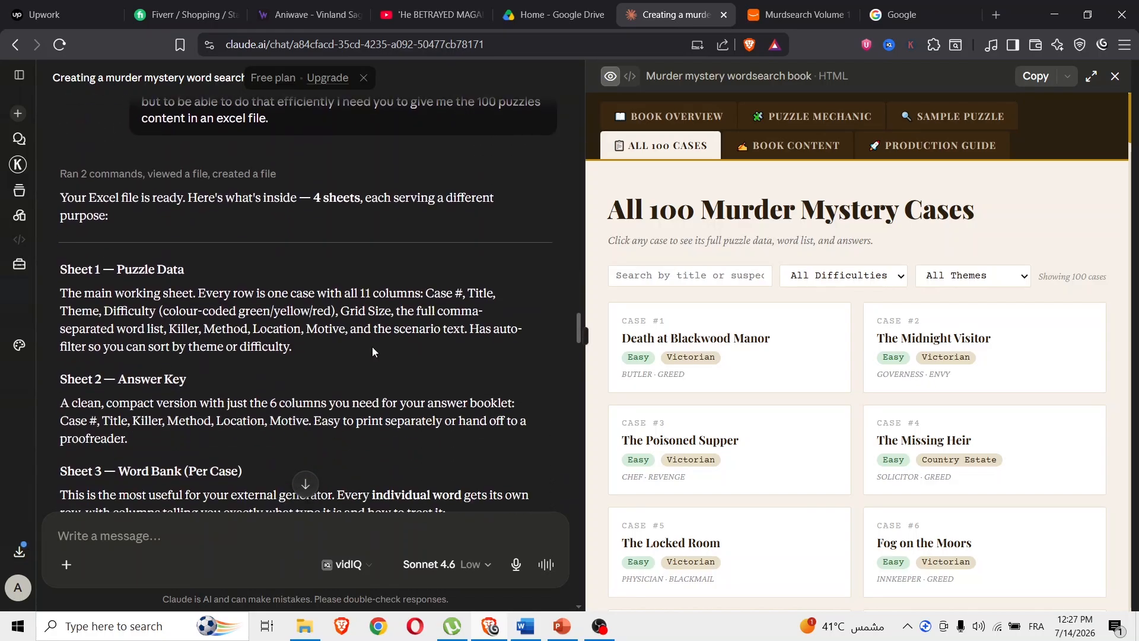
scroll(372, 351, down, 20)
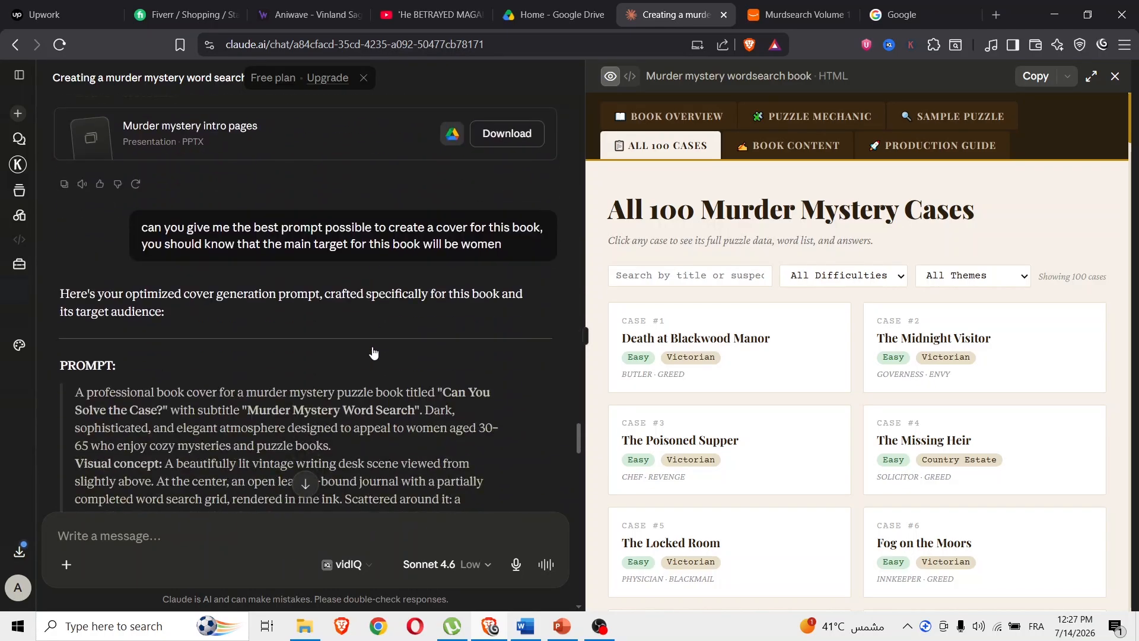
scroll(366, 337, down, 20)
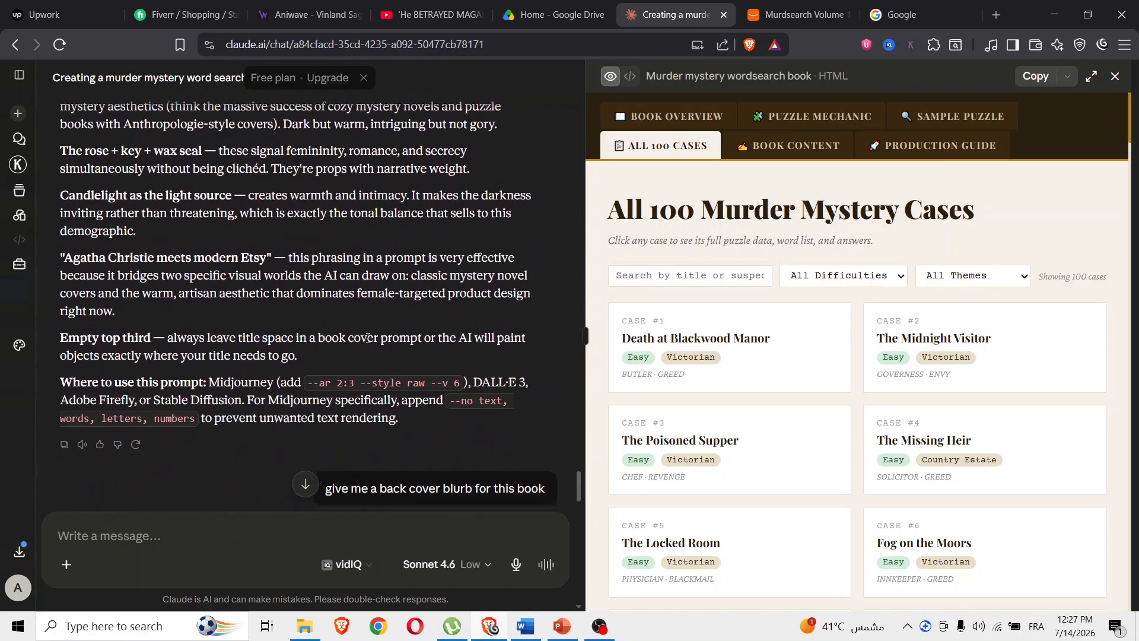
scroll(366, 337, down, 10)
scroll(367, 339, up, 8)
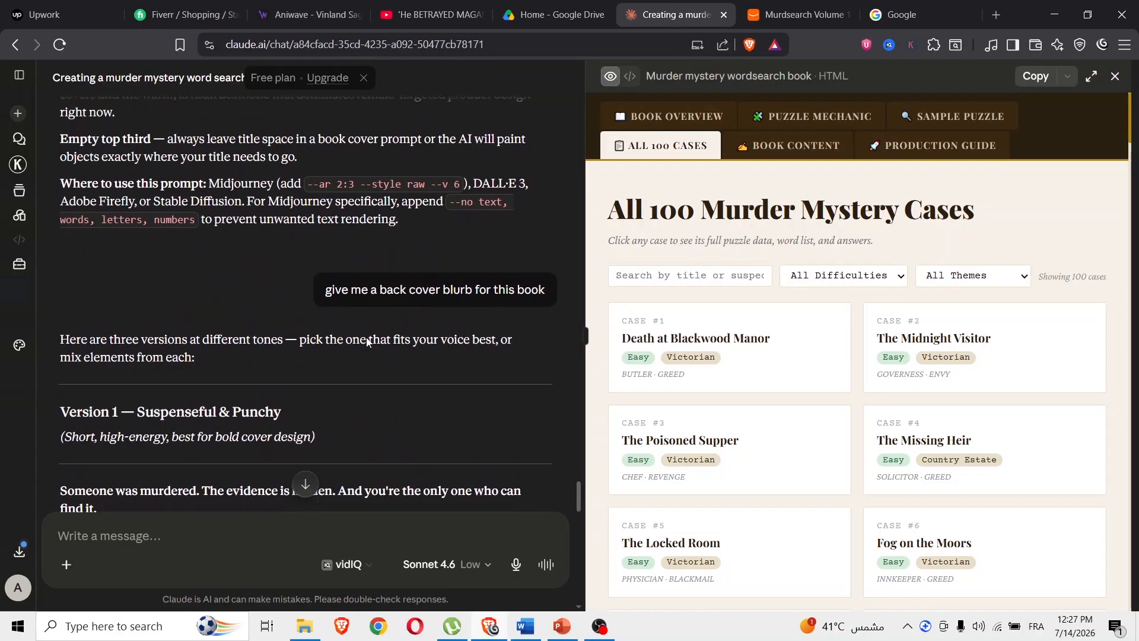
scroll(367, 341, up, 15)
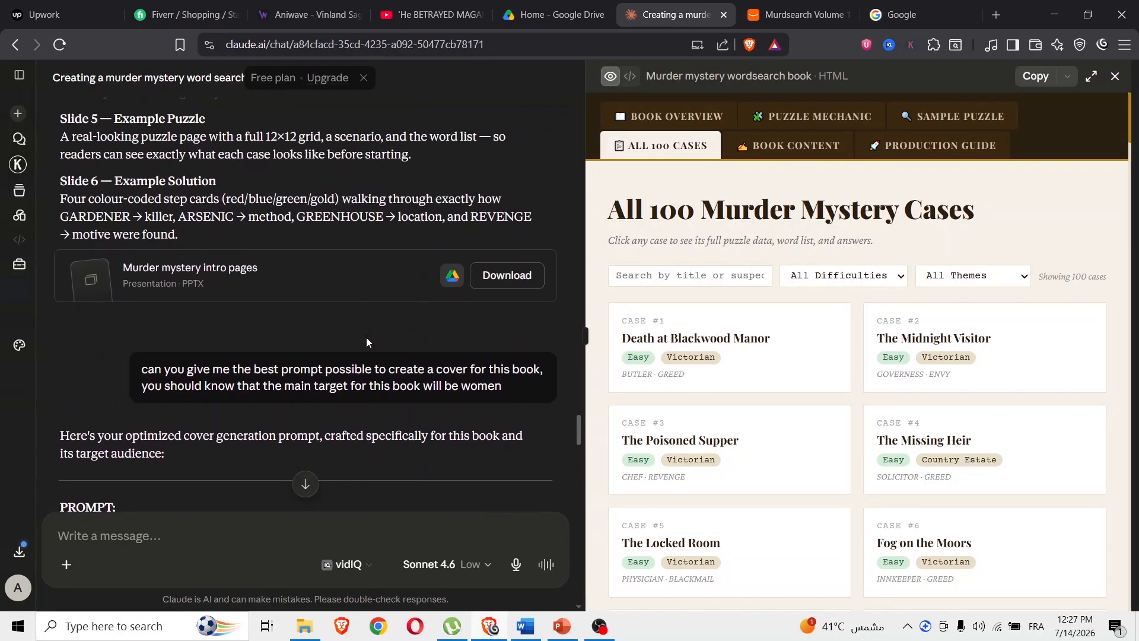
scroll(366, 340, up, 10)
Switch to the murder_mystery_100_puzzles workbook in Excel and look through its Stats, Answer Key and Puzzle Data sheets.
click(249, 356)
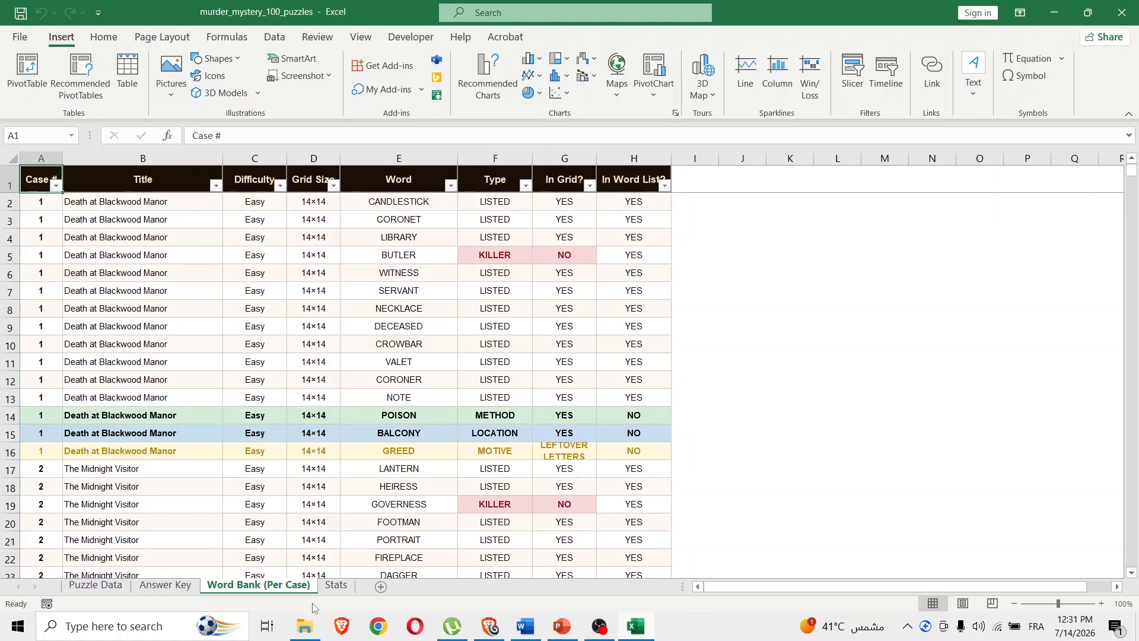
click(336, 585)
click(165, 585)
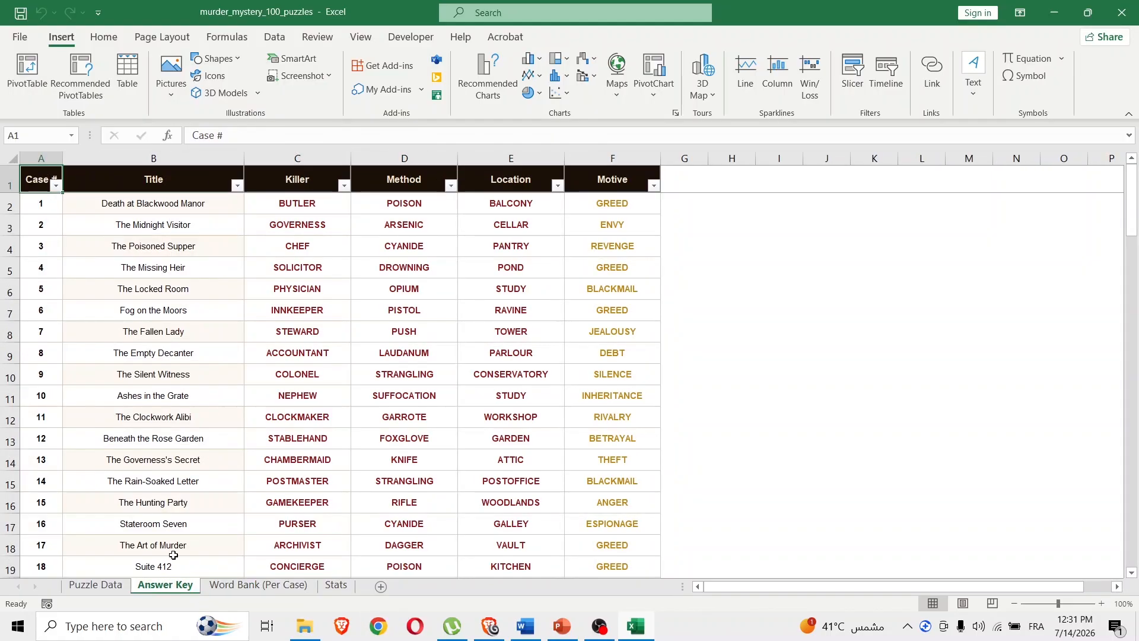
click(95, 586)
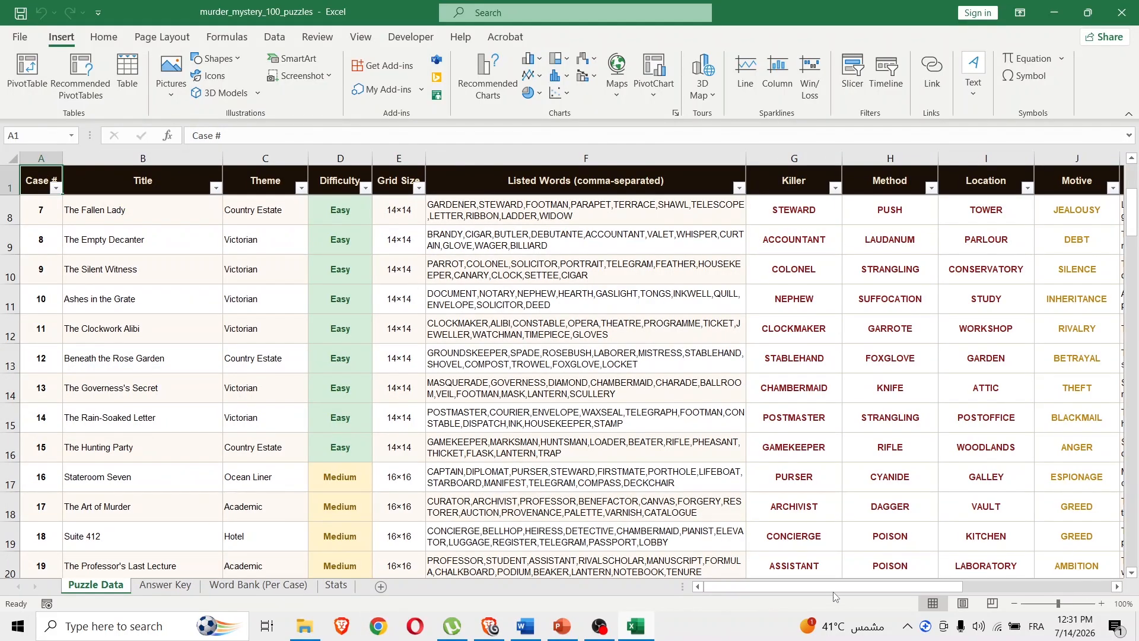
mouse_move(778, 587)
mouse_down()
mouse_move(914, 590)
mouse_move(778, 588)
mouse_up()
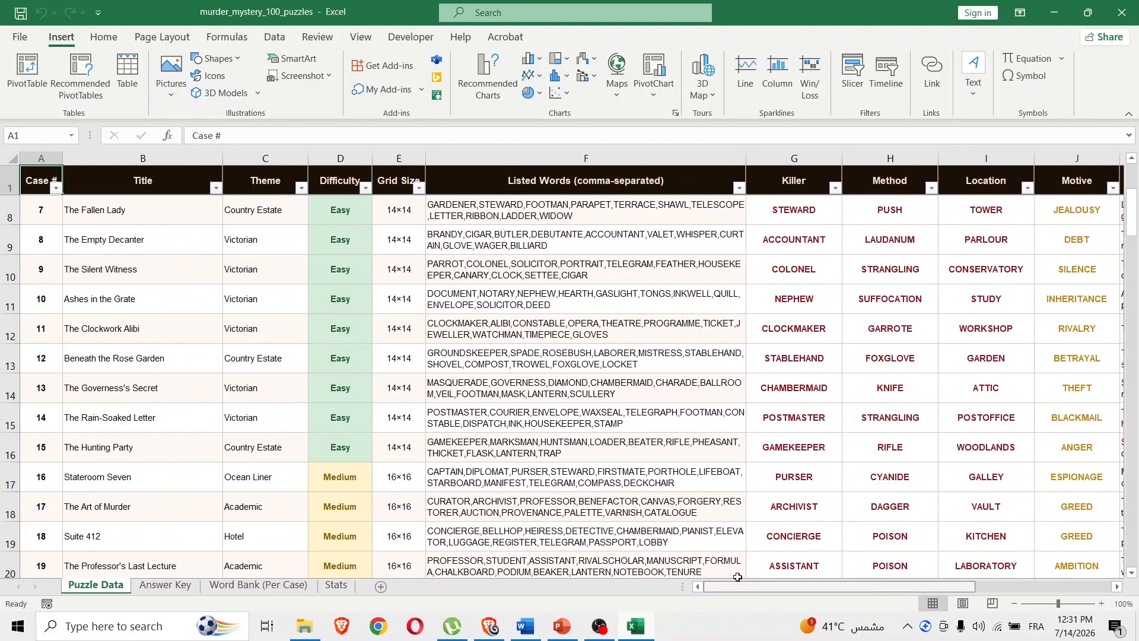
On the Word Bank (Per Case) sheet, filter the In Grid? column to exclude the NO rows.
click(244, 591)
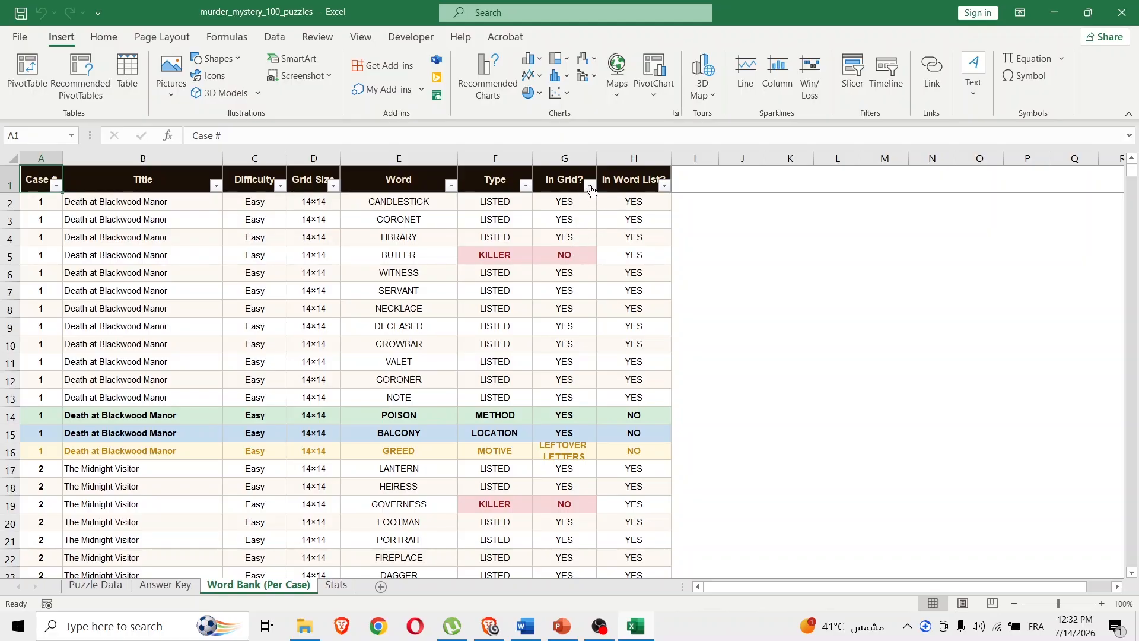
click(589, 186)
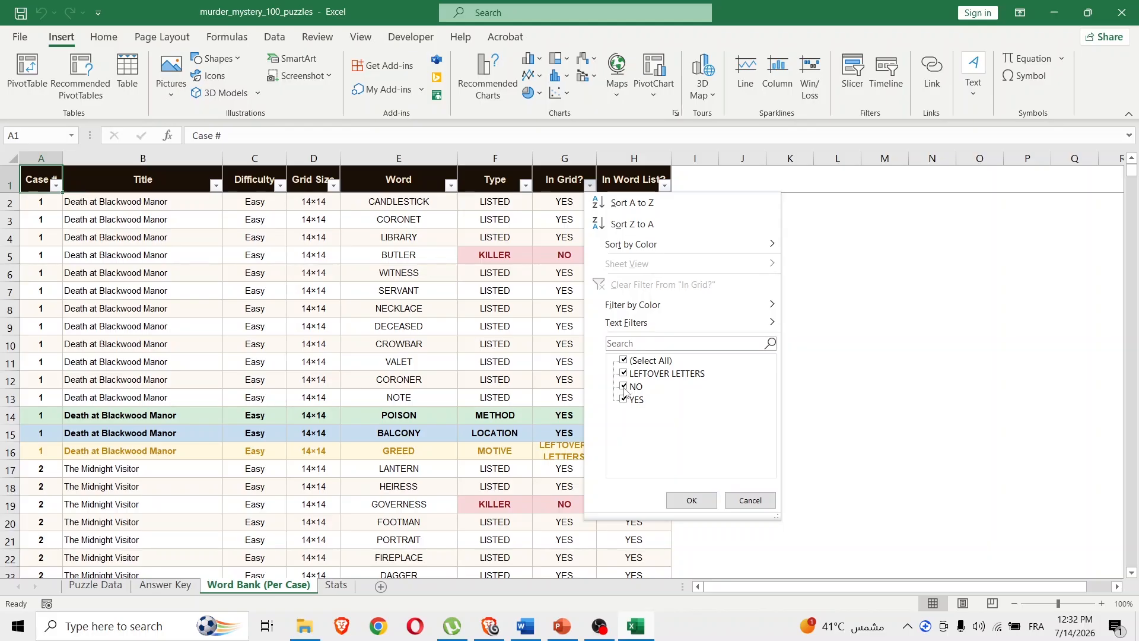
click(624, 386)
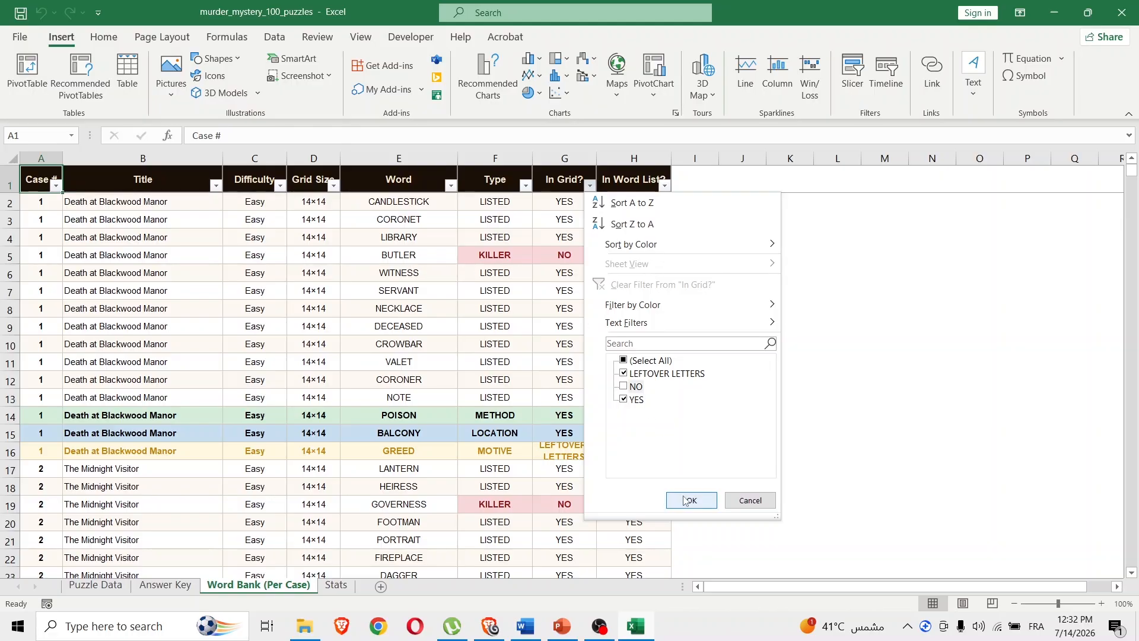
click(689, 500)
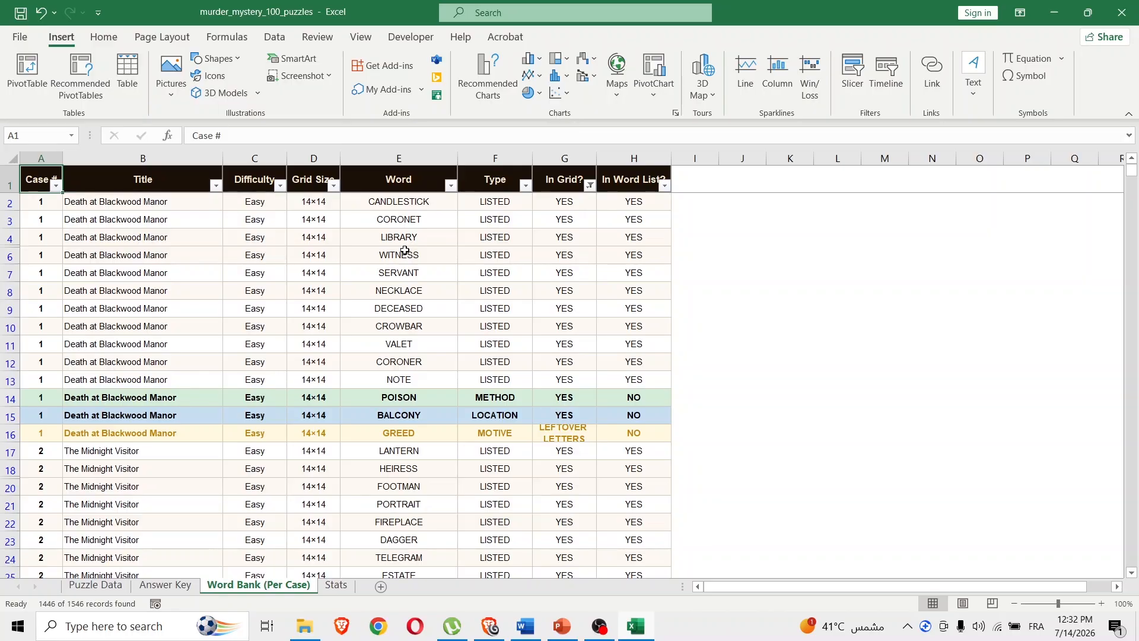
Review the filtered word bank and select the Word column entries of cases 1, 2 and 3 in turn.
scroll(405, 359, down, 17)
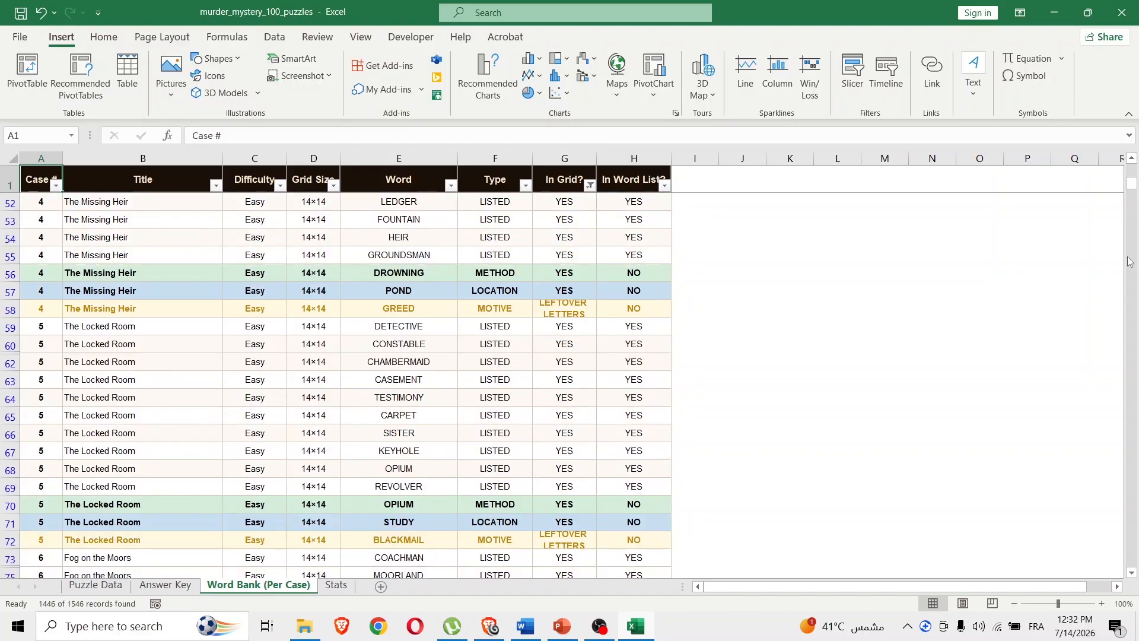
mouse_move(1134, 184)
mouse_down()
mouse_move(1133, 388)
mouse_move(1135, 169)
mouse_up()
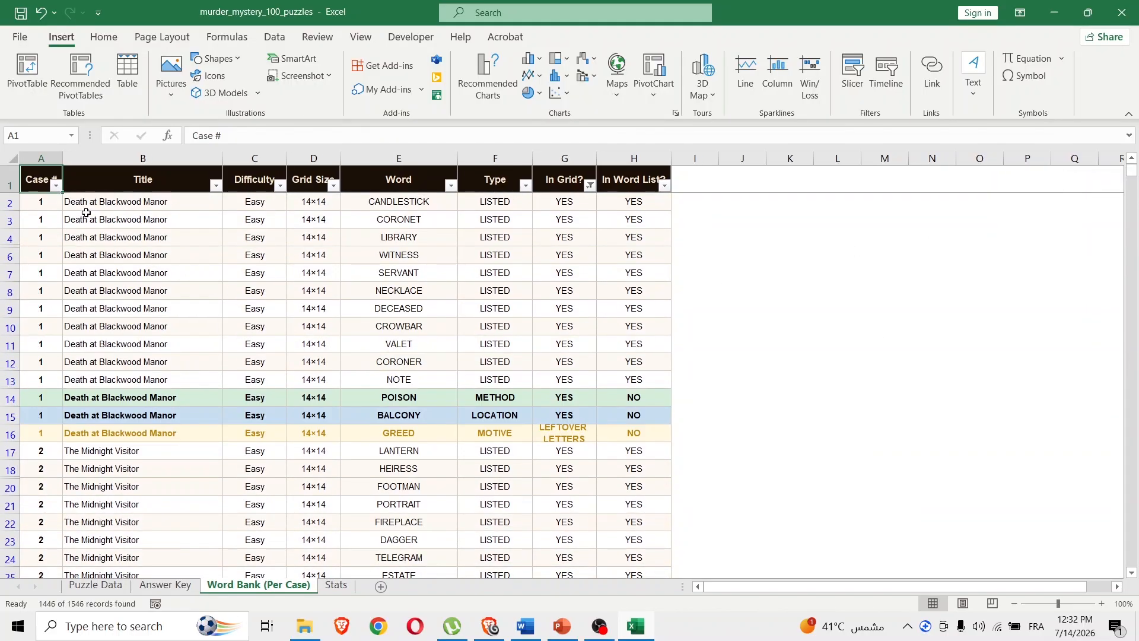
drag(40, 198, 445, 430)
drag(399, 200, 396, 433)
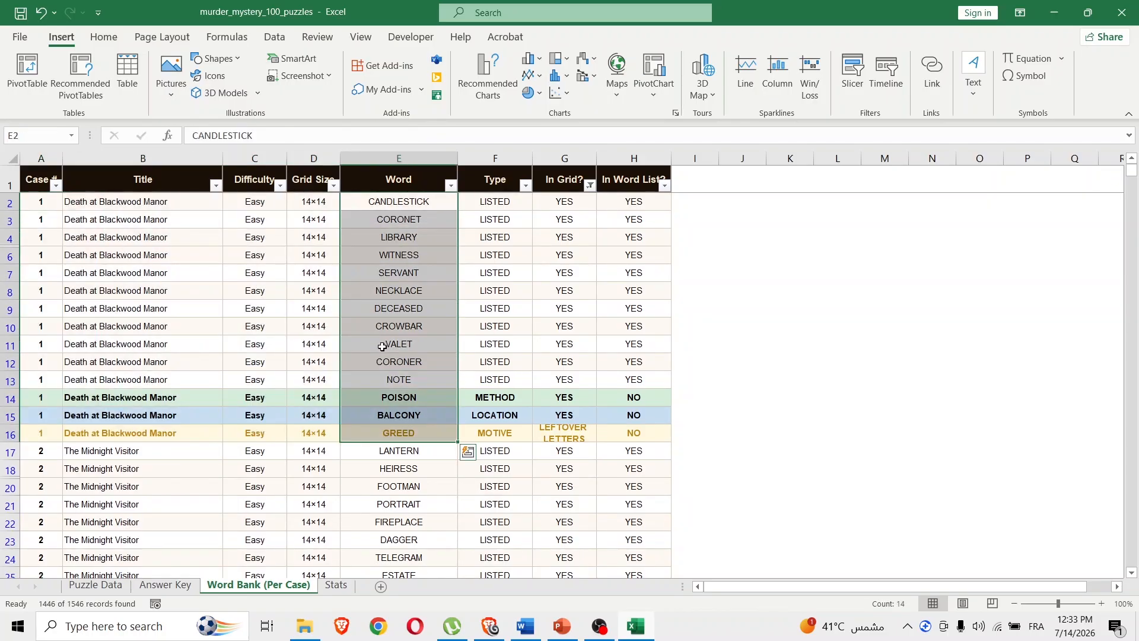
scroll(386, 331, down, 3)
drag(415, 290, 407, 504)
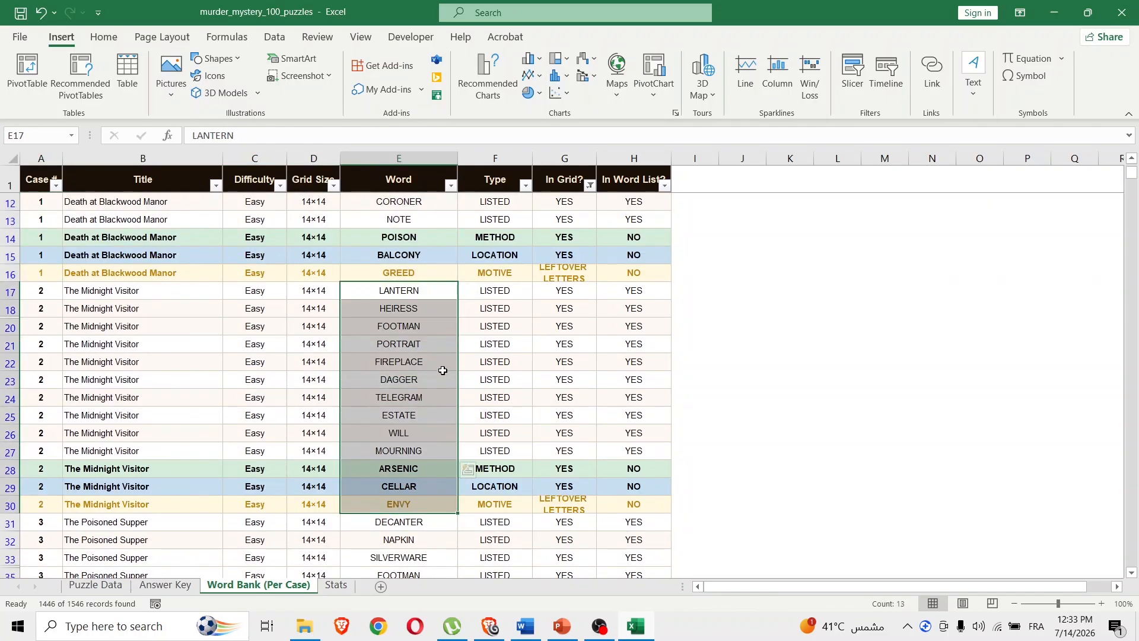
scroll(411, 266, down, 6)
drag(405, 219, 410, 434)
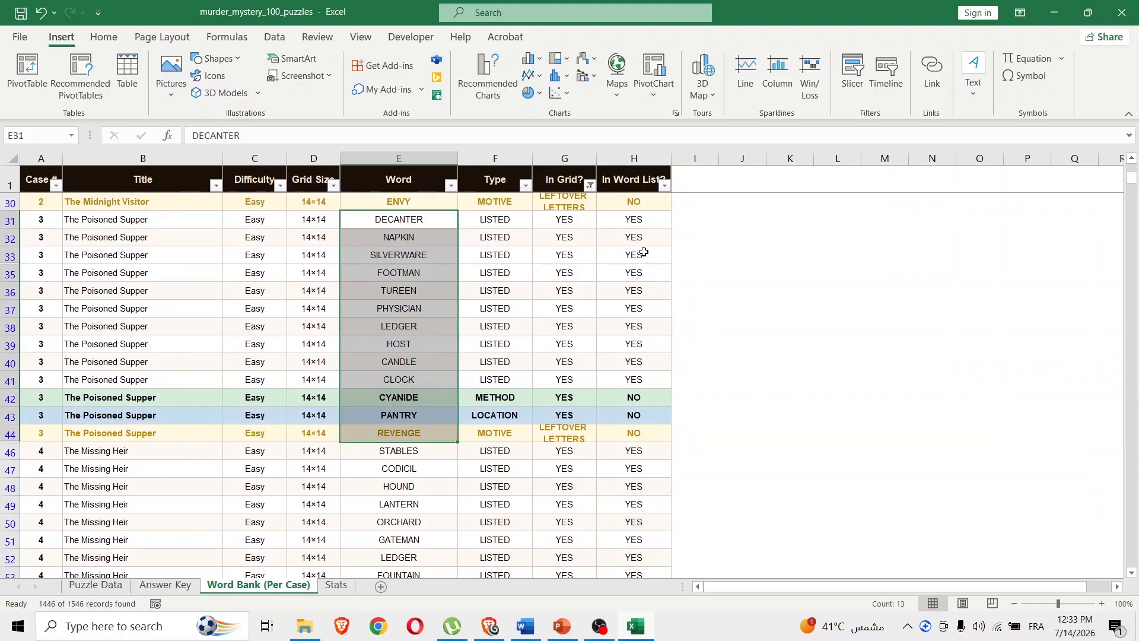
scroll(916, 256, up, 9)
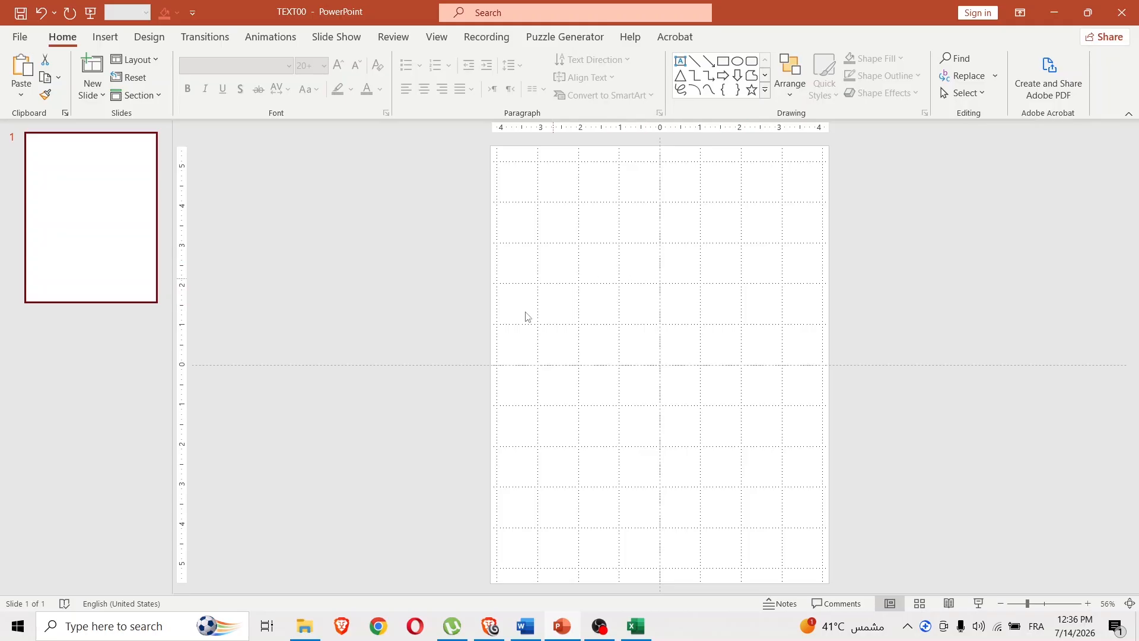
Switch to the Brave browser and look through the bowespublishing.com monthly offer page on puzzle book generators.
mouse_move(484, 628)
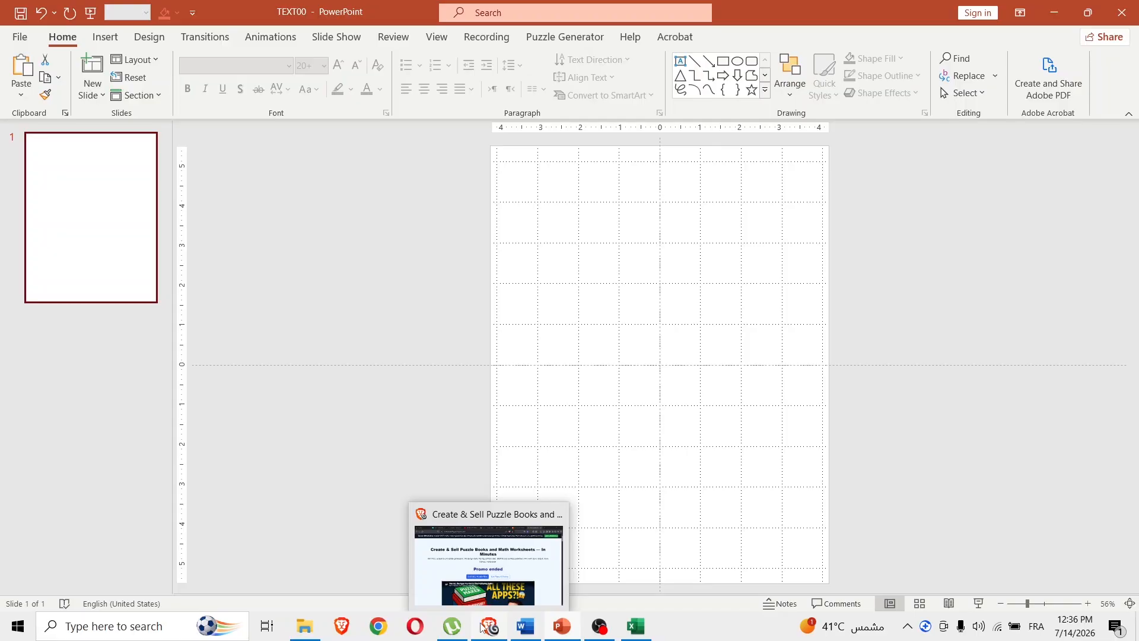
click(484, 627)
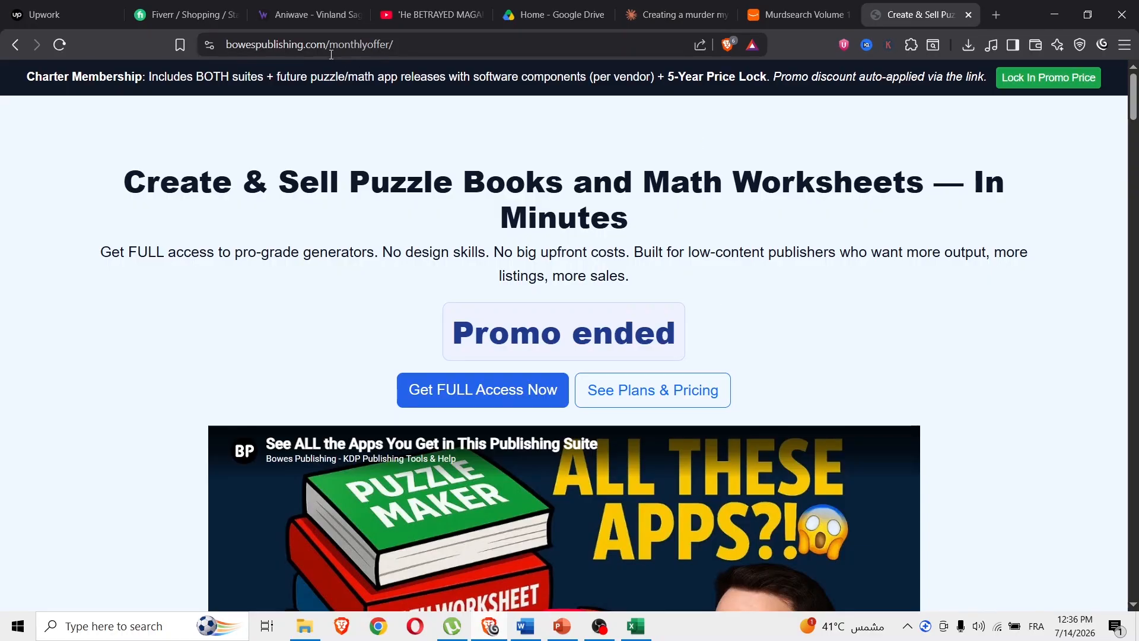
scroll(581, 221, down, 5)
scroll(702, 303, down, 20)
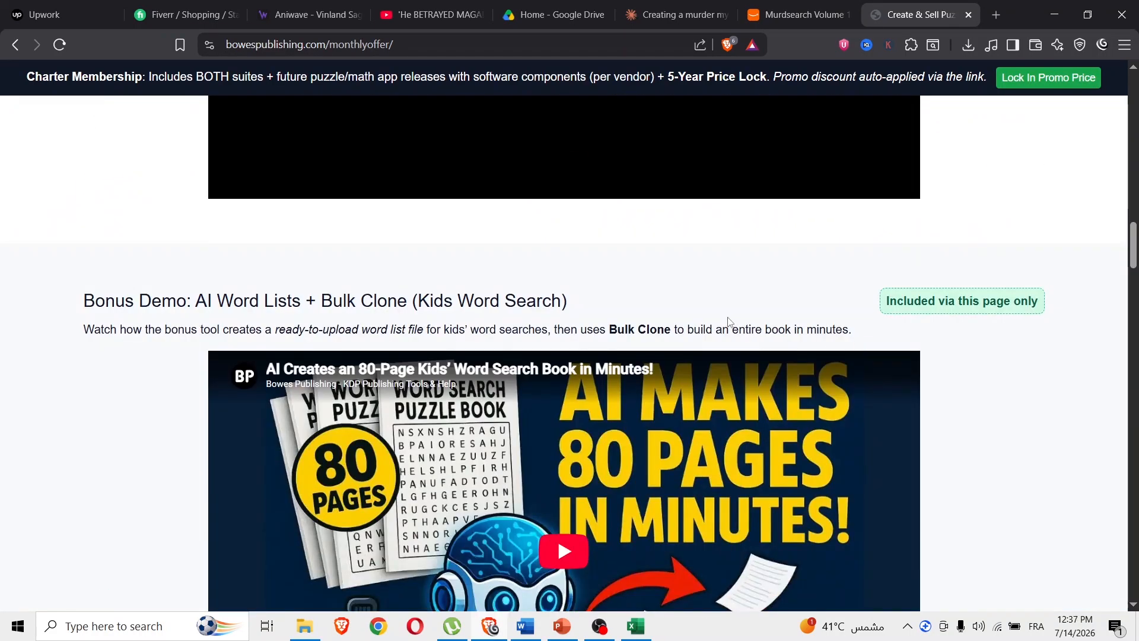
scroll(741, 306, down, 1)
scroll(737, 316, up, 13)
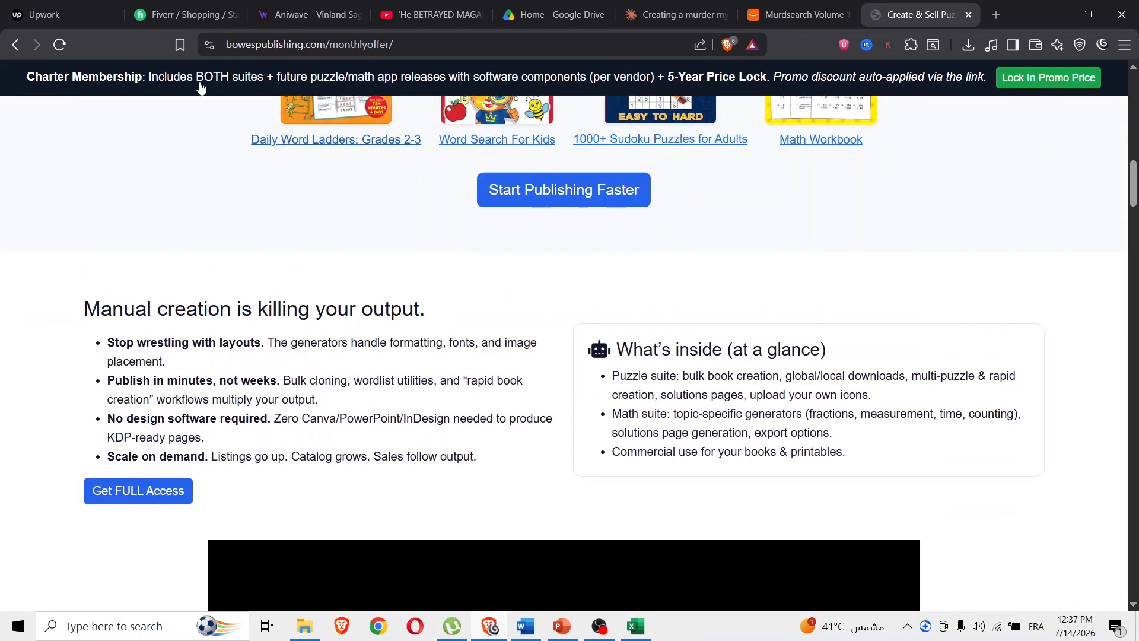
Return to the bowespublishing search results, open its Gumroad store, and browse the products for the Word Search Generator.
click(16, 45)
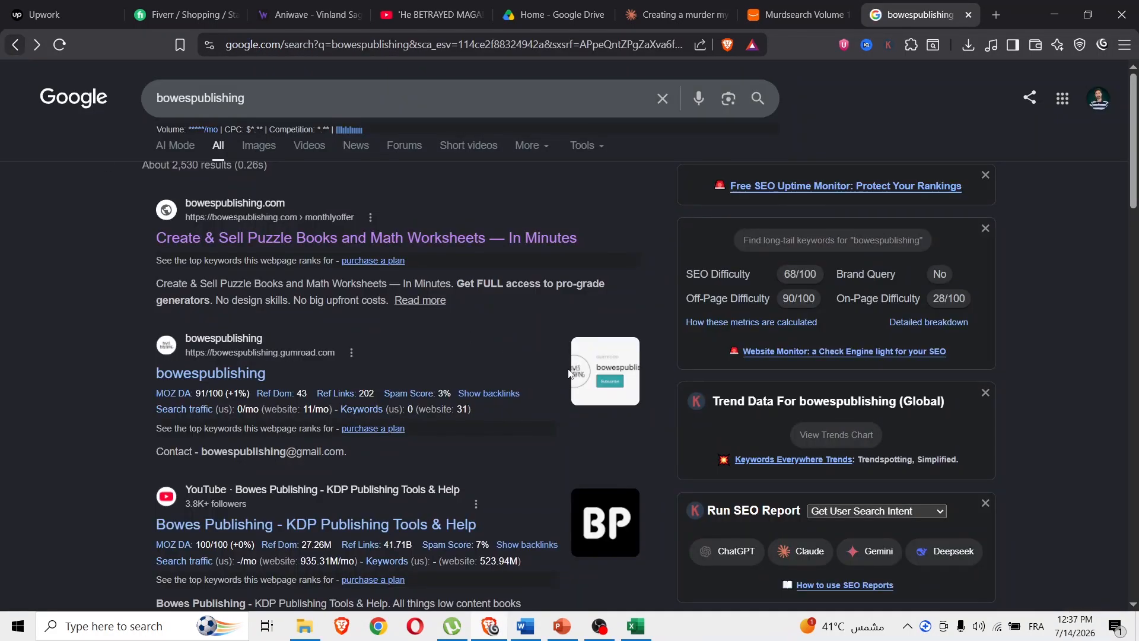
click(202, 384)
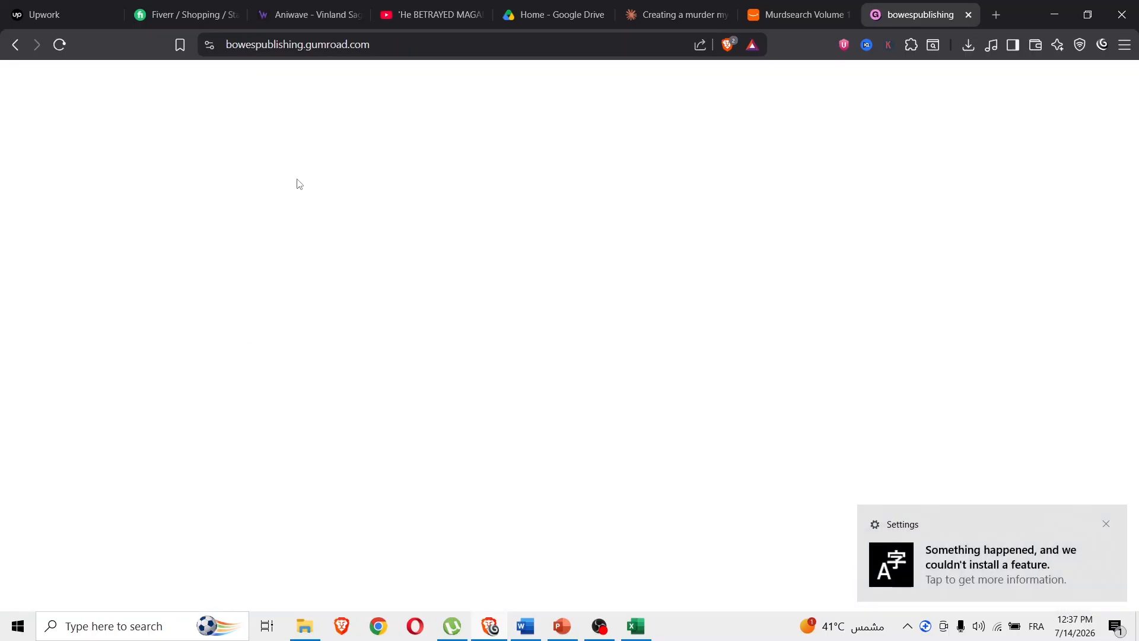
scroll(492, 242, down, 6)
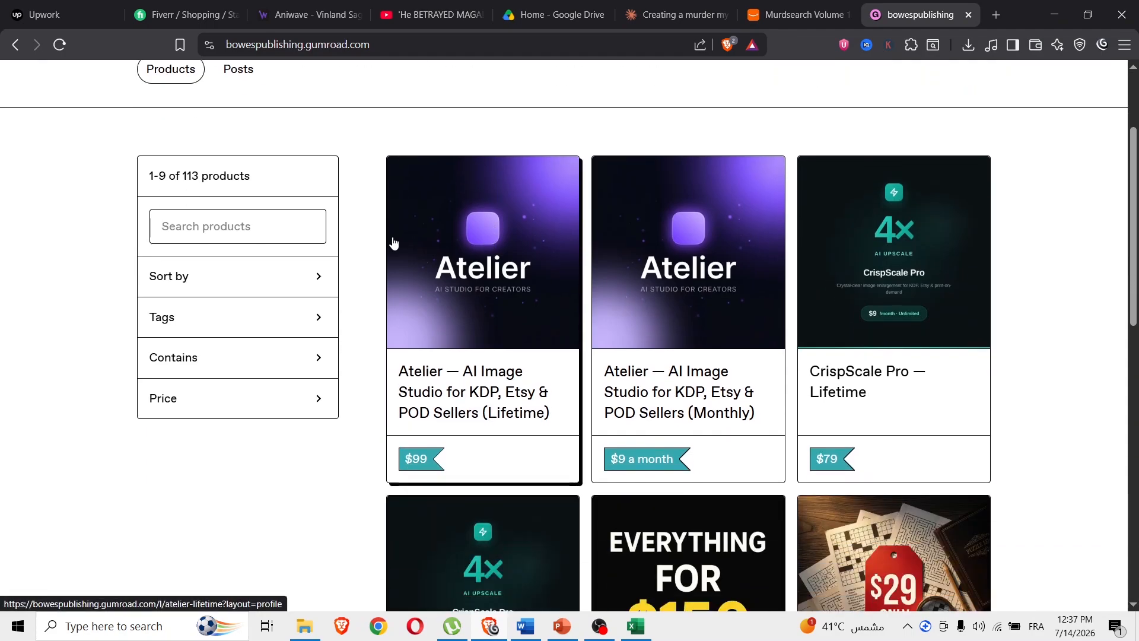
scroll(504, 355, down, 4)
scroll(725, 323, down, 7)
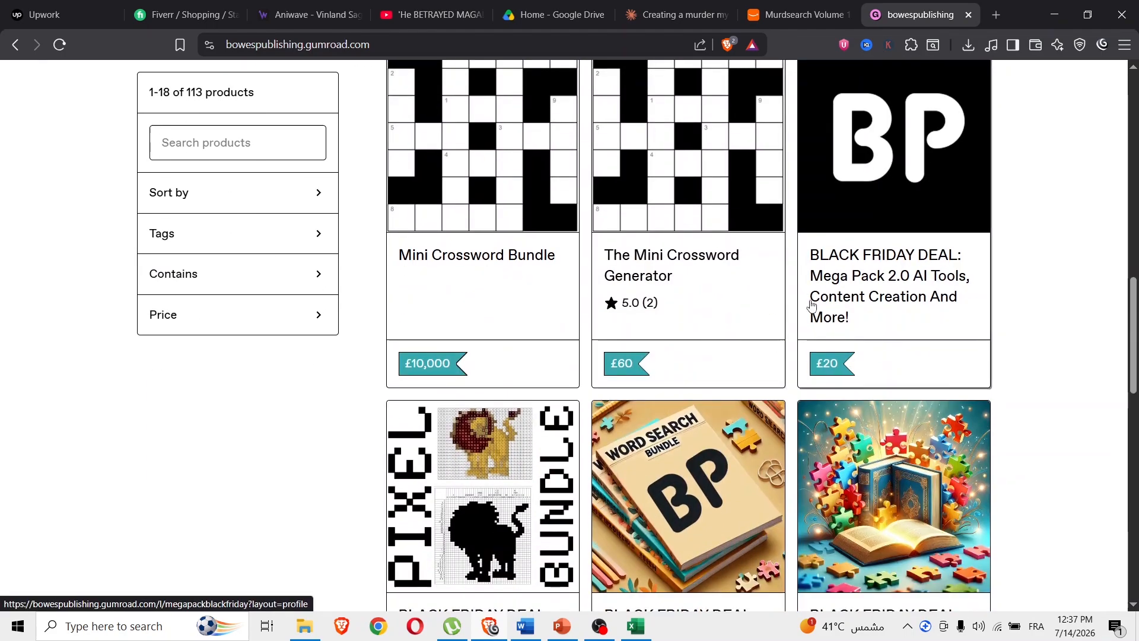
scroll(617, 334, down, 3)
scroll(708, 372, down, 9)
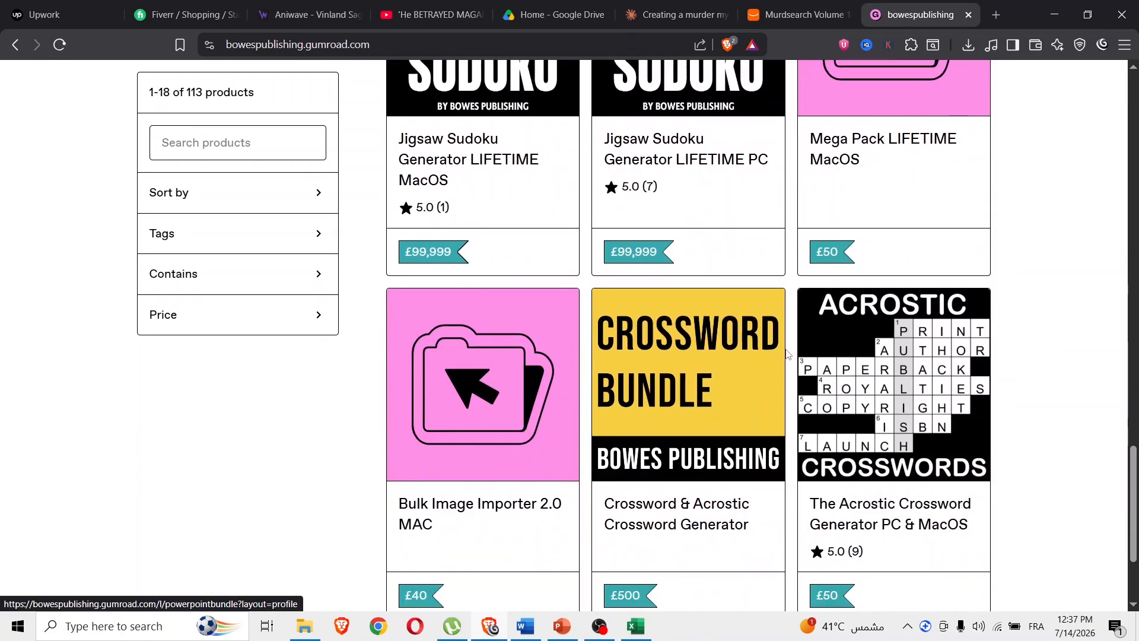
scroll(708, 372, down, 18)
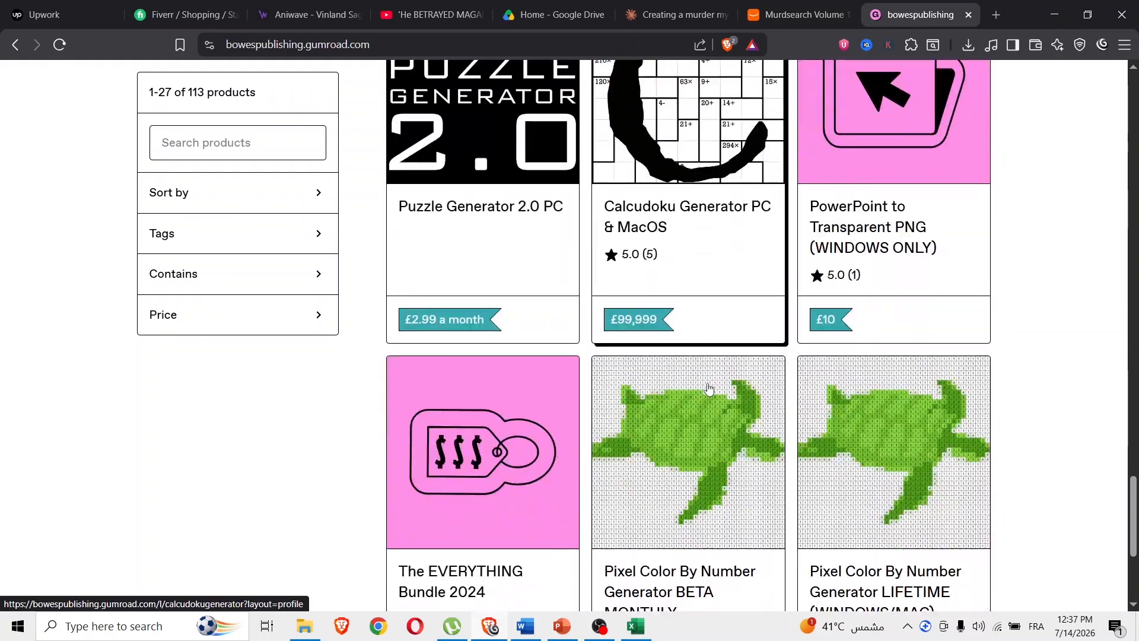
scroll(788, 396, down, 18)
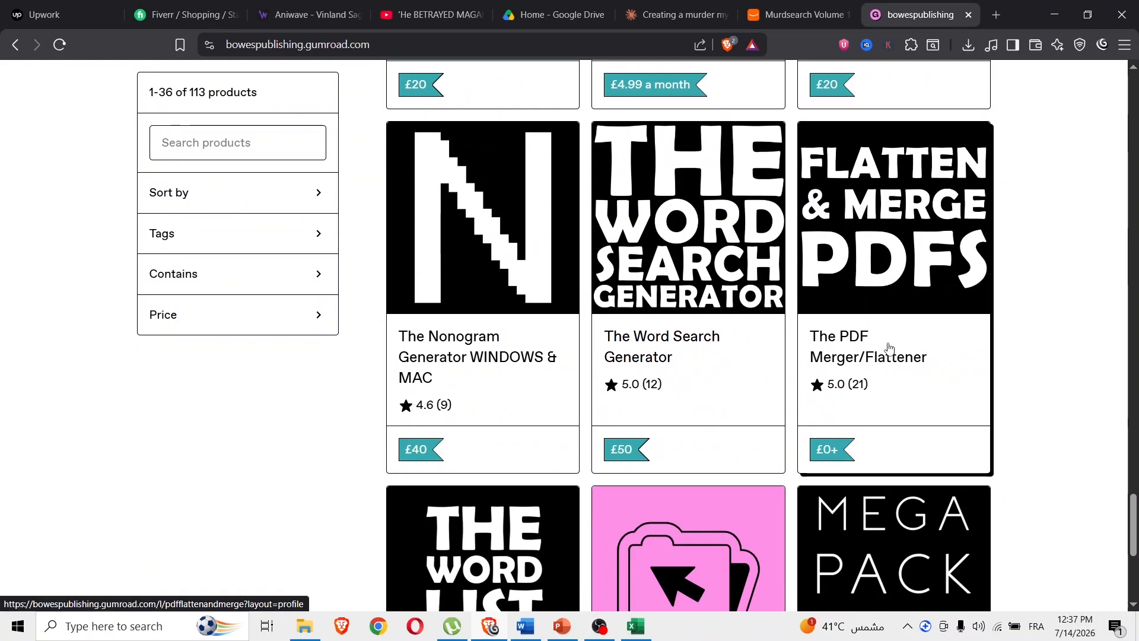
Look through more of the Gumroad store's puzzle generators, bundles and other products.
scroll(813, 364, down, 9)
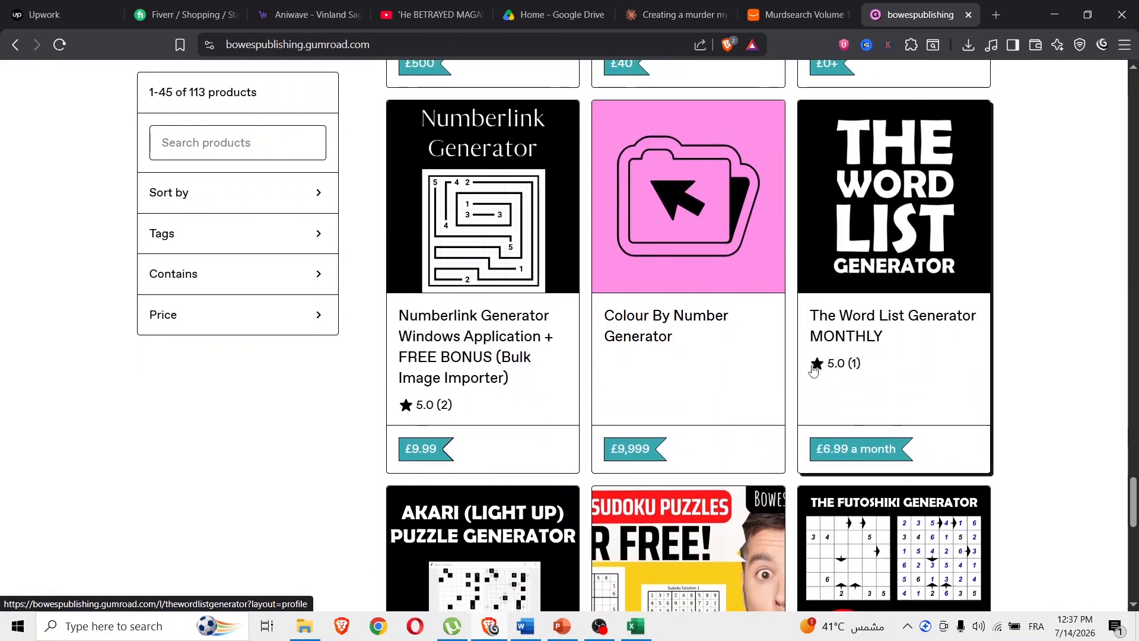
scroll(772, 386, down, 5)
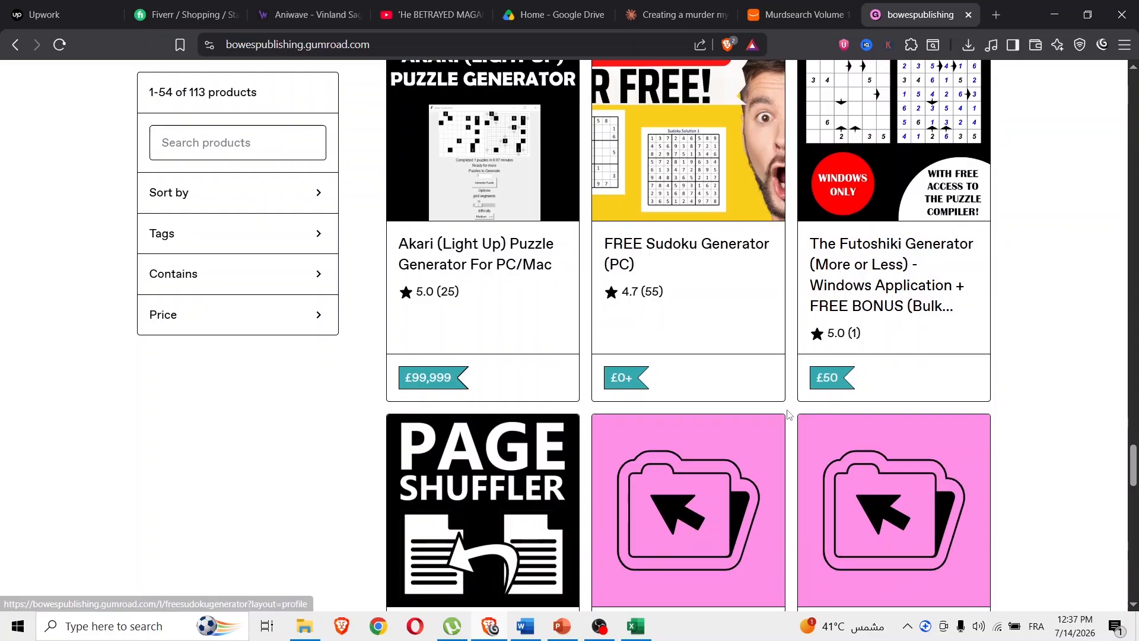
scroll(791, 405, down, 10)
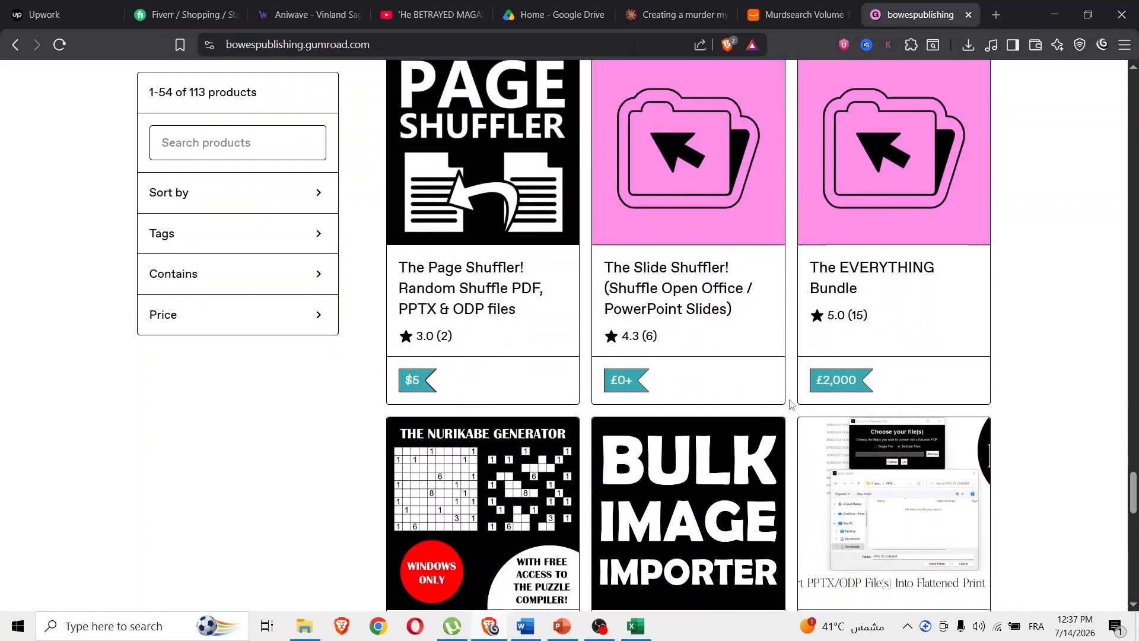
scroll(790, 406, down, 13)
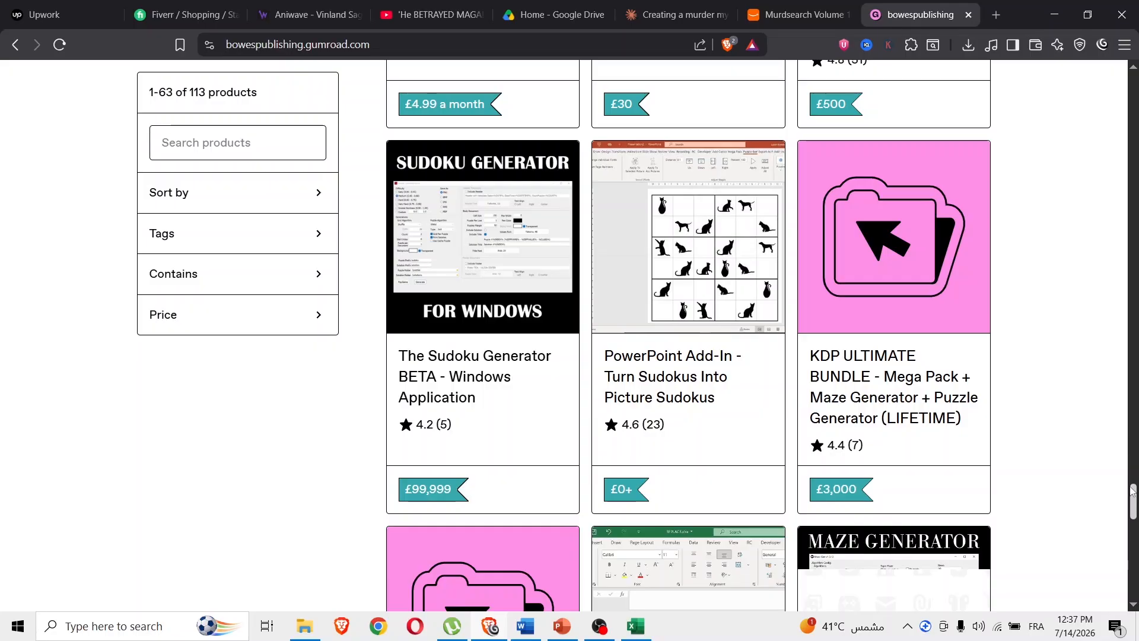
scroll(1135, 556, down, 12)
scroll(1134, 556, up, 20)
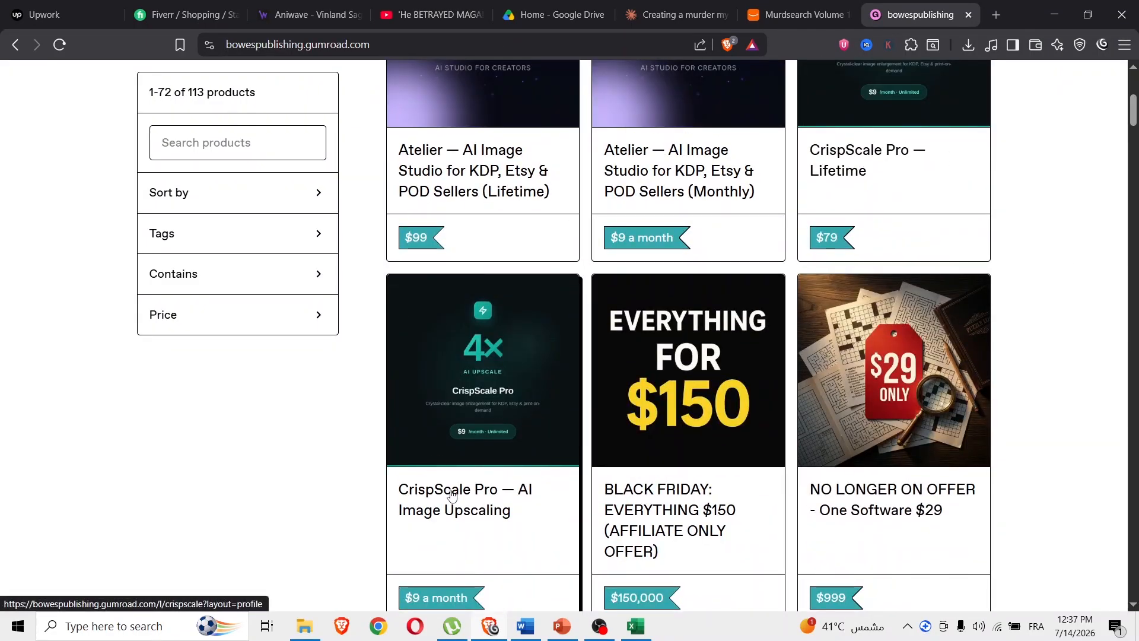
Switch to PowerPoint and examine the puzzle types offered by the Puzzle Generator add-in, including Word Search.
click(554, 630)
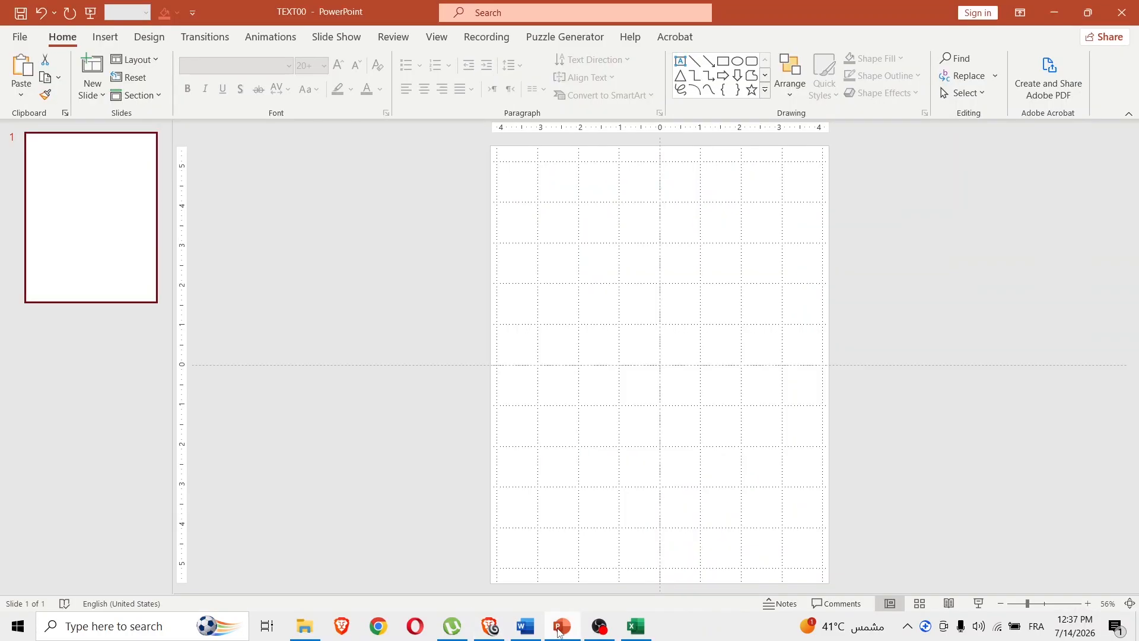
click(565, 37)
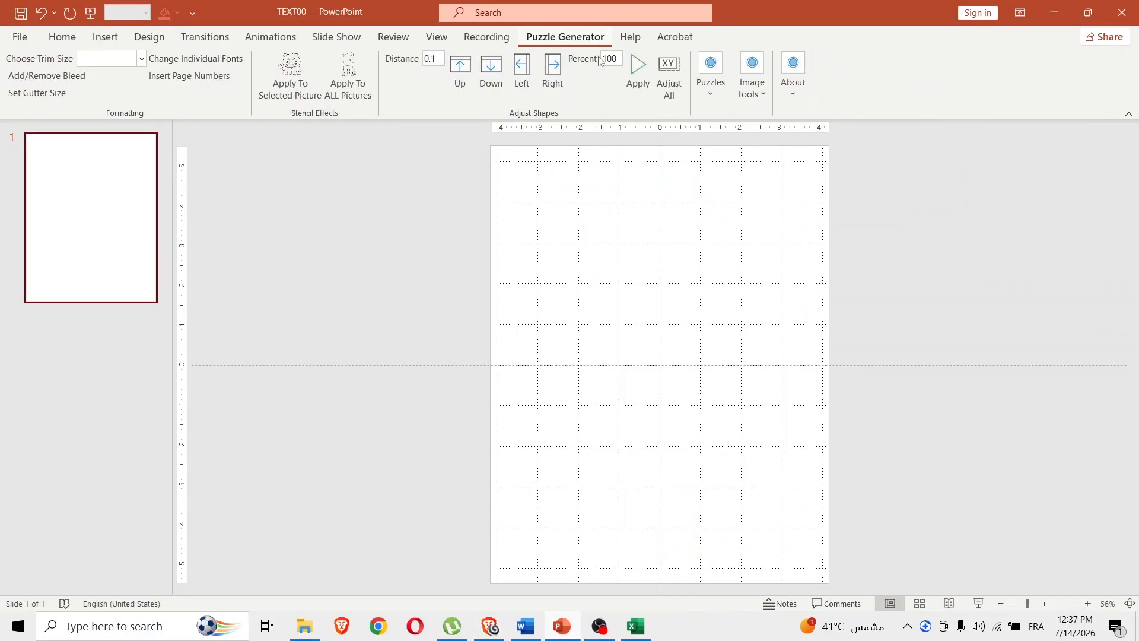
click(710, 98)
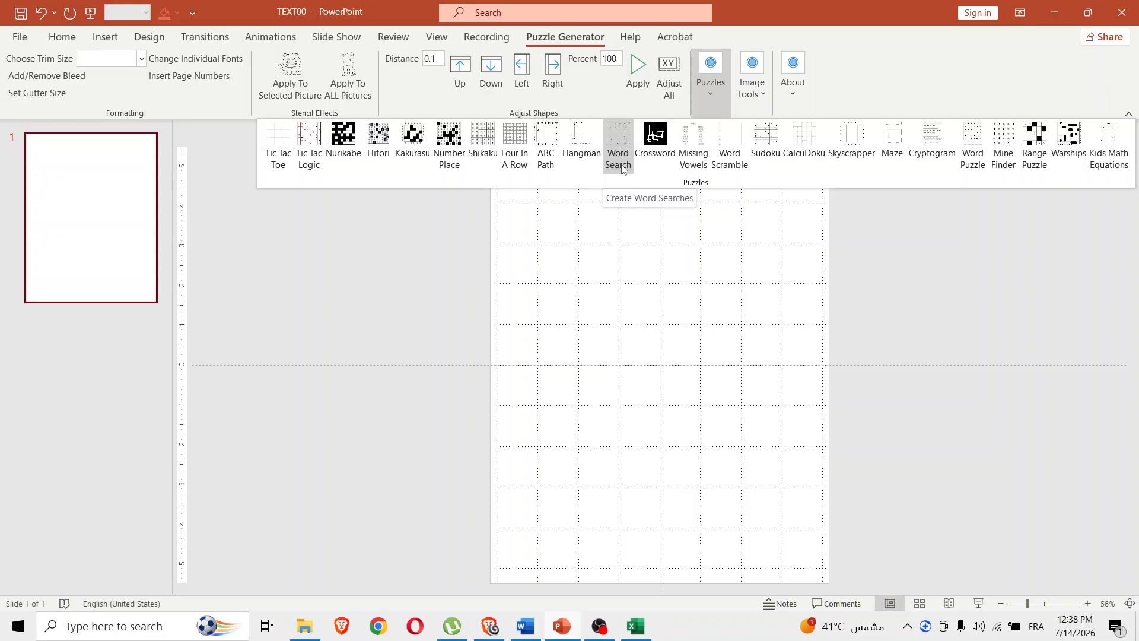
click(623, 500)
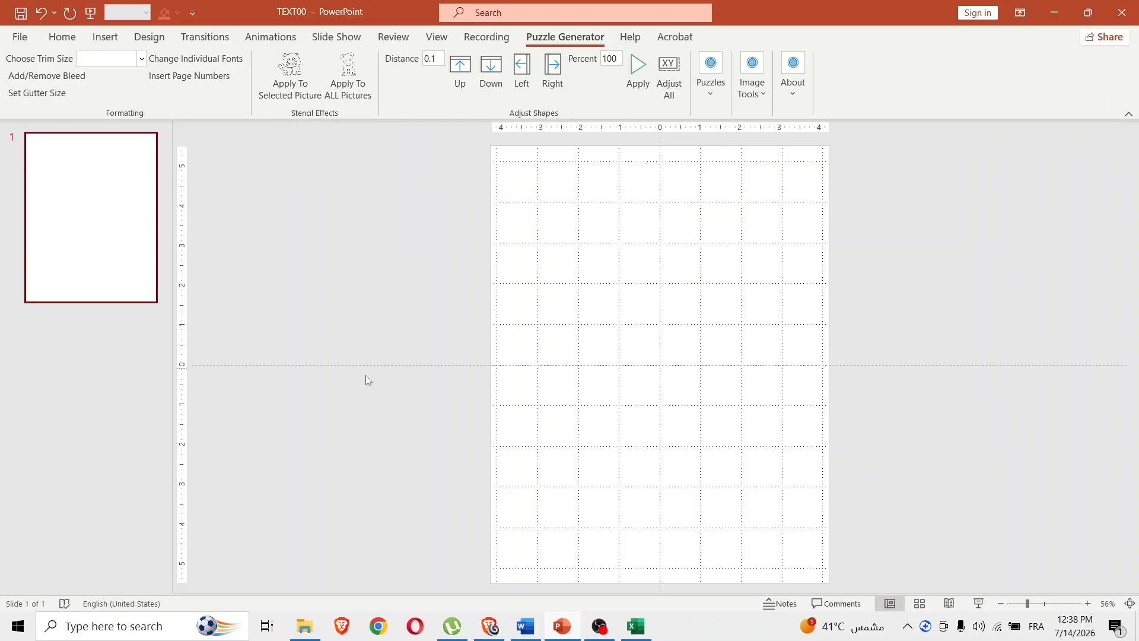
Open the workbook BP Puzzle Generator - Export csv Tool_v2.5 from the puzzle generator folder and review its puzzle sheets and the WORDSEARCH columns.
click(311, 627)
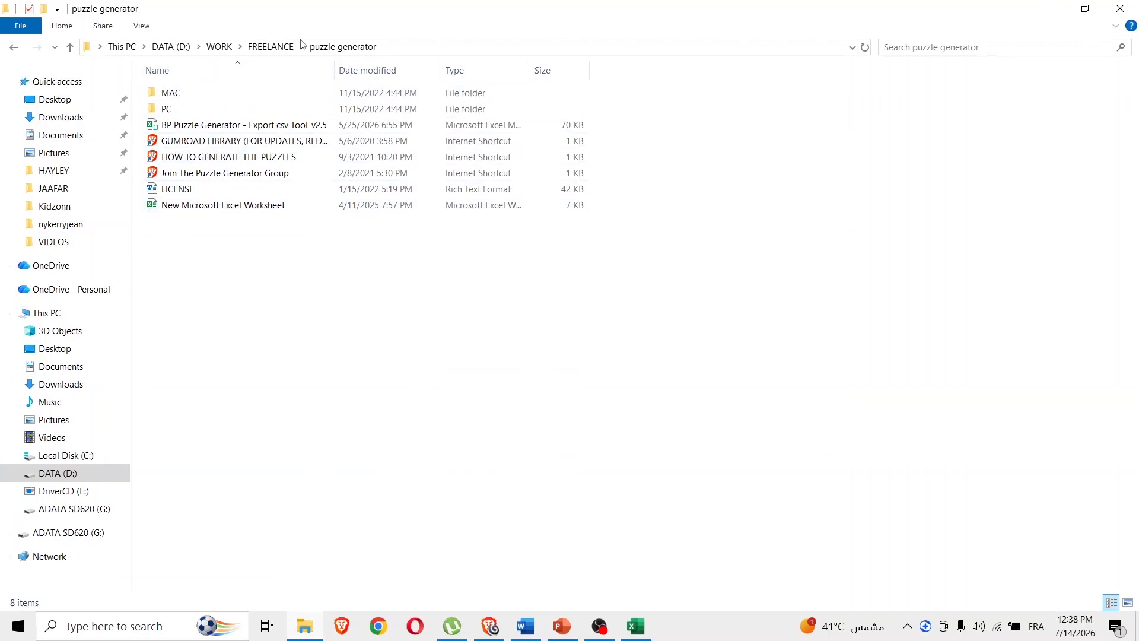
double_click(211, 132)
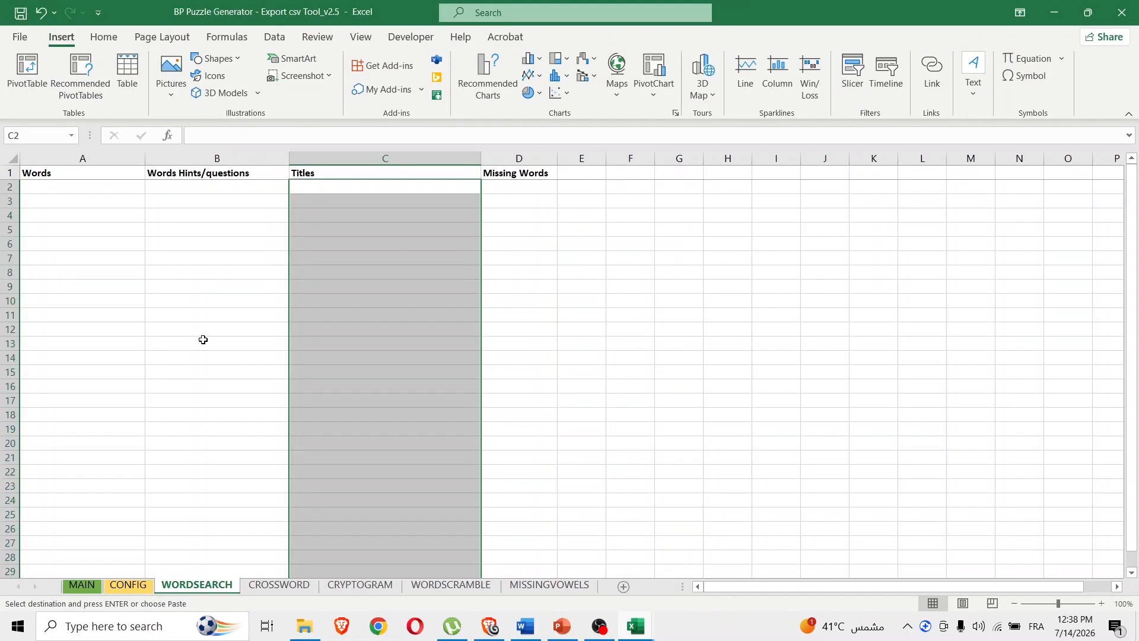
click(279, 587)
click(359, 586)
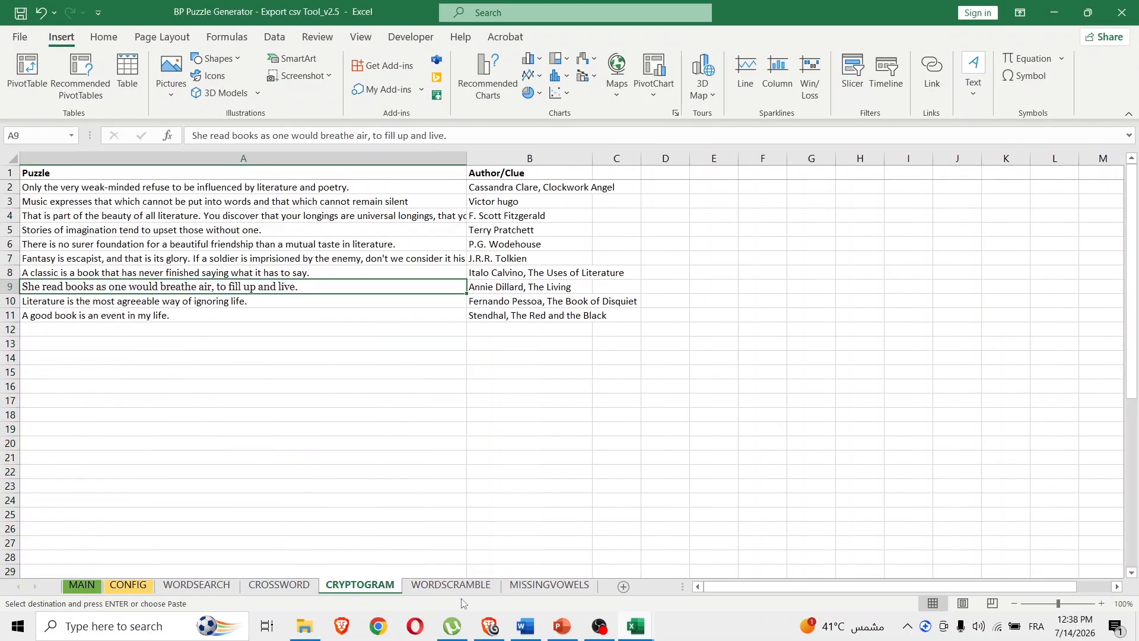
click(451, 586)
click(243, 586)
click(206, 587)
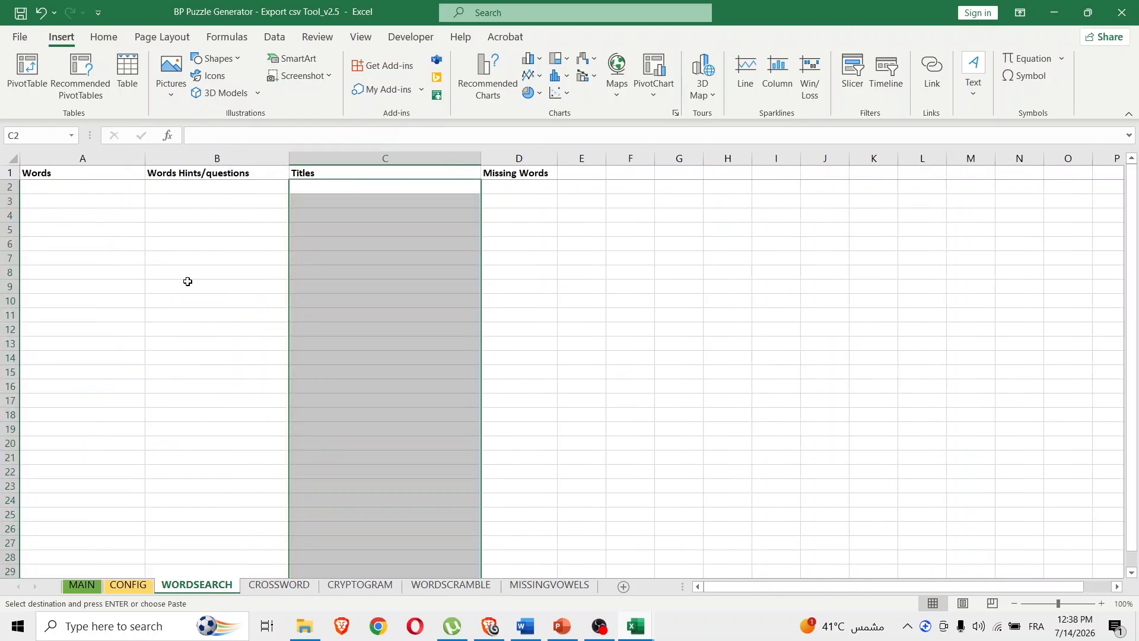
click(894, 287)
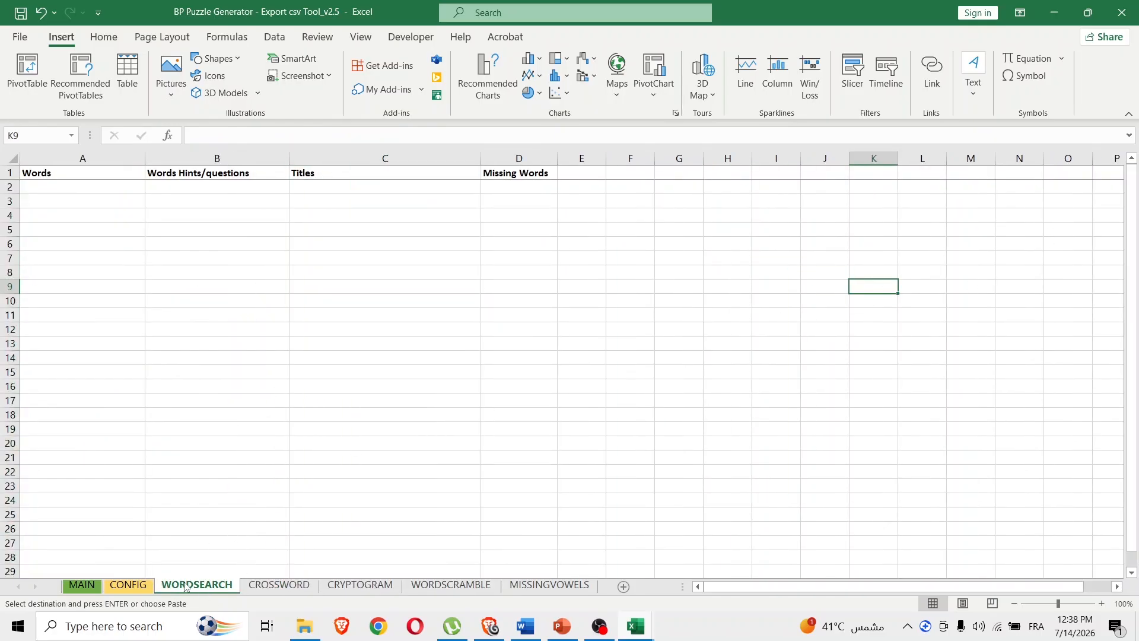
click(60, 187)
click(351, 187)
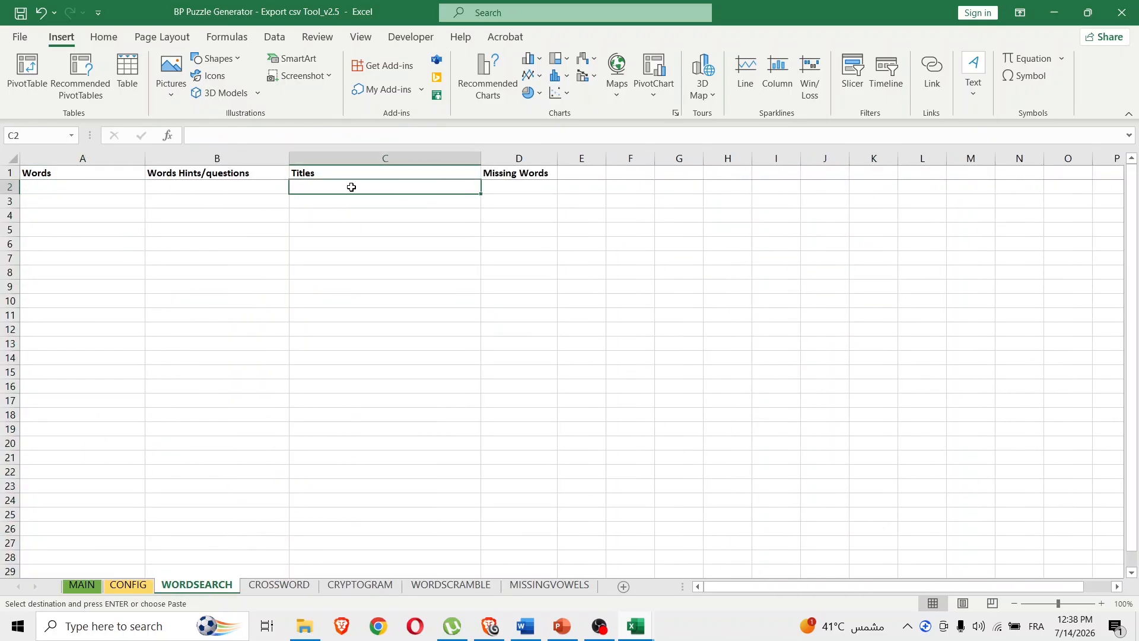
Paste case 1's copied words from murder_mystery_100_puzzles into the Words column of the WORDSEARCH sheet, starting at A2.
click(72, 193)
mouse_move(622, 627)
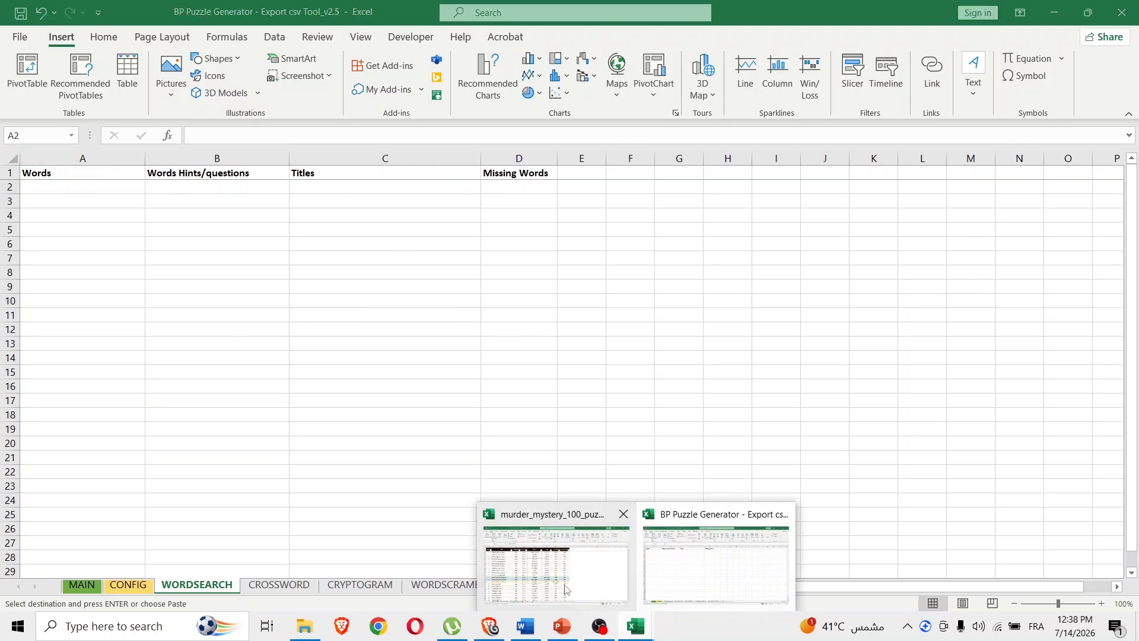
click(554, 552)
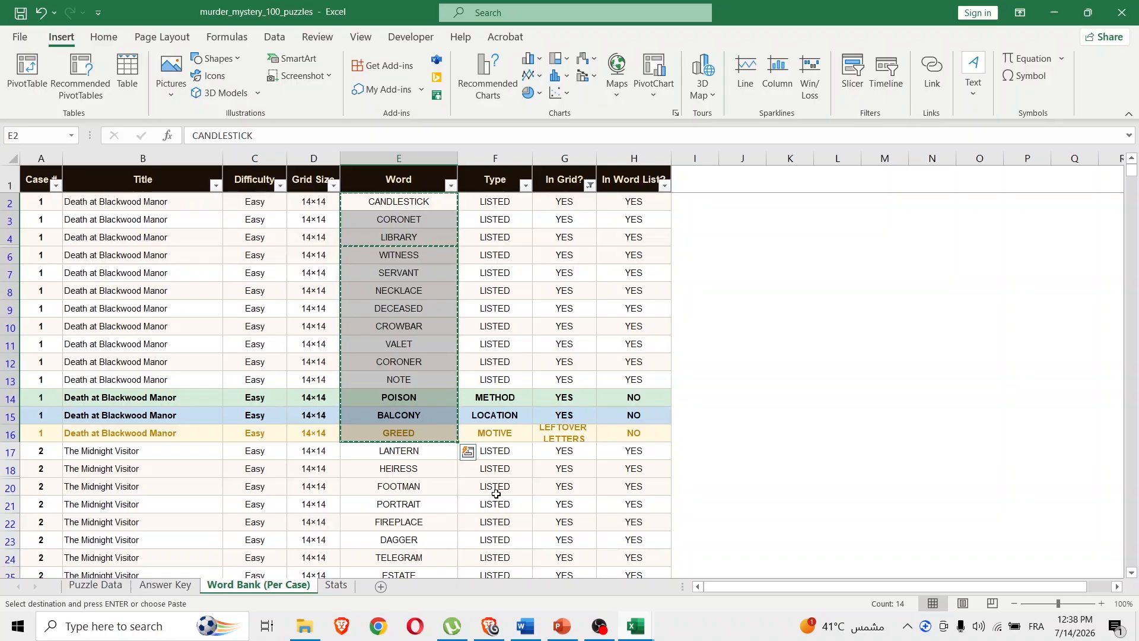
click(635, 626)
click(692, 584)
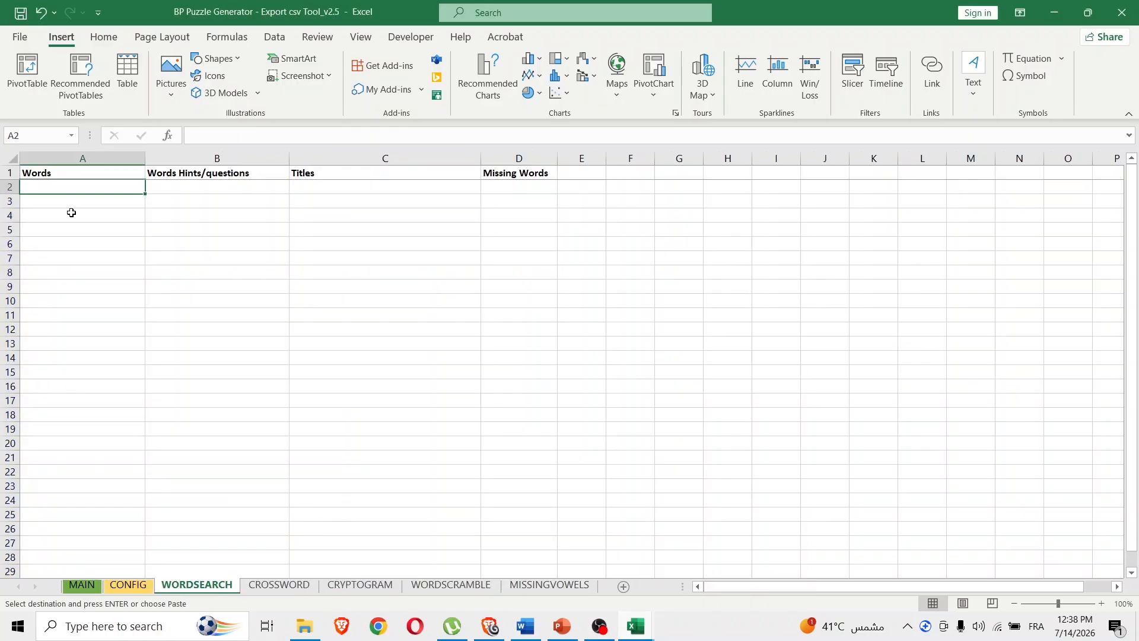
right_click(62, 190)
click(99, 270)
click(99, 270)
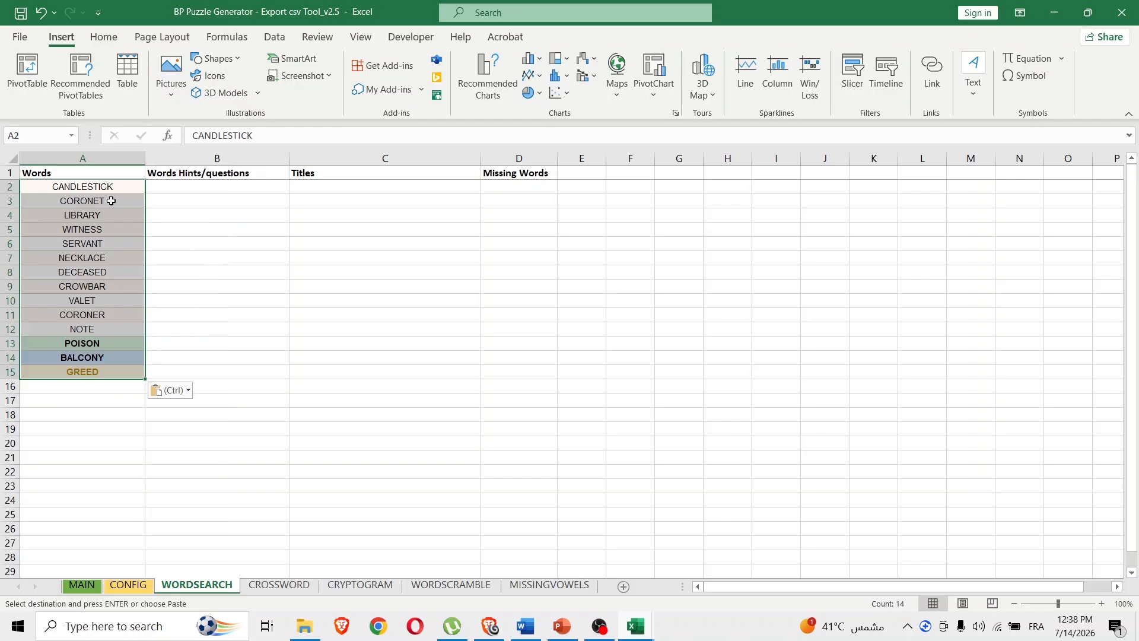
right_click(95, 187)
click(152, 262)
Copy the title Death at Blackwood Manor from murder_mystery_100_puzzles into cell C2 under Titles on the WORDSEARCH sheet.
mouse_move(638, 632)
click(551, 562)
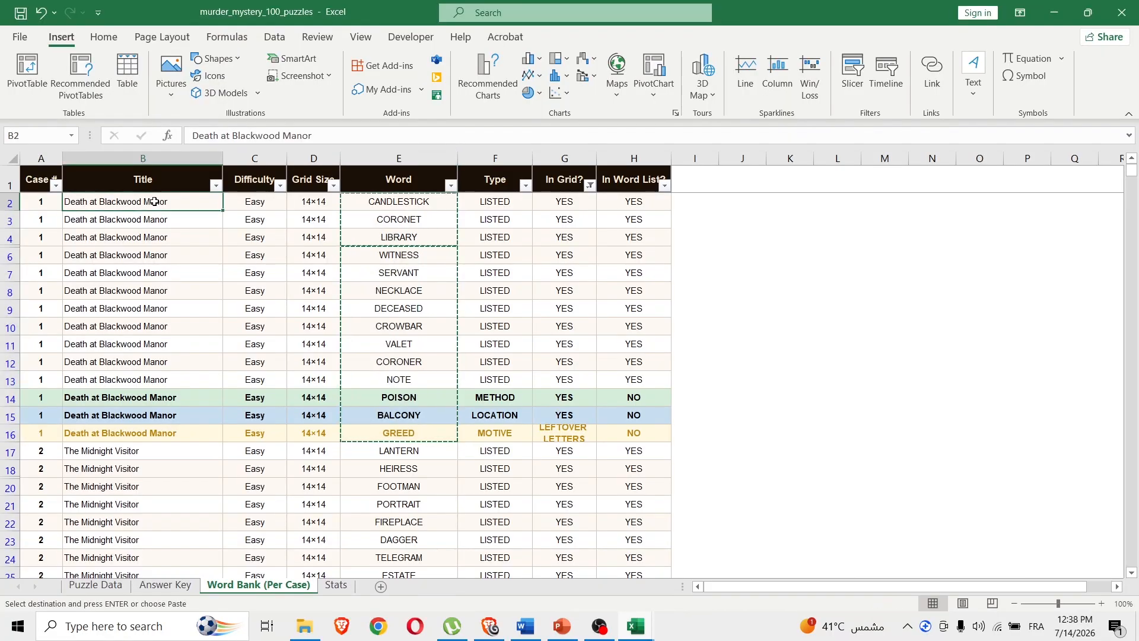
right_click(154, 201)
click(178, 234)
mouse_move(634, 629)
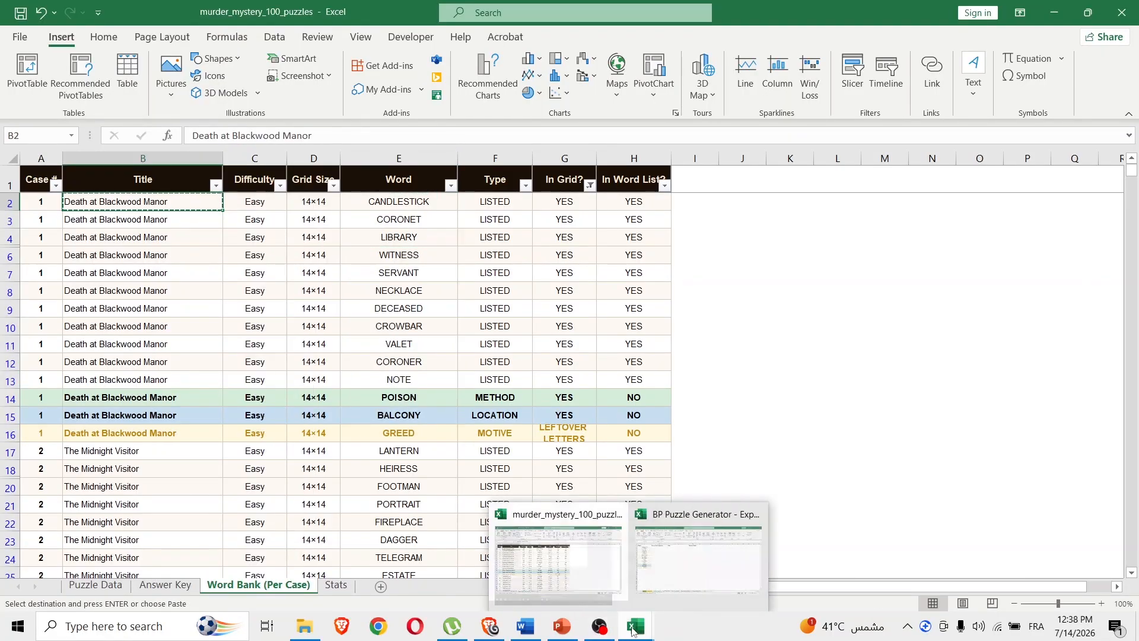
click(699, 555)
right_click(392, 189)
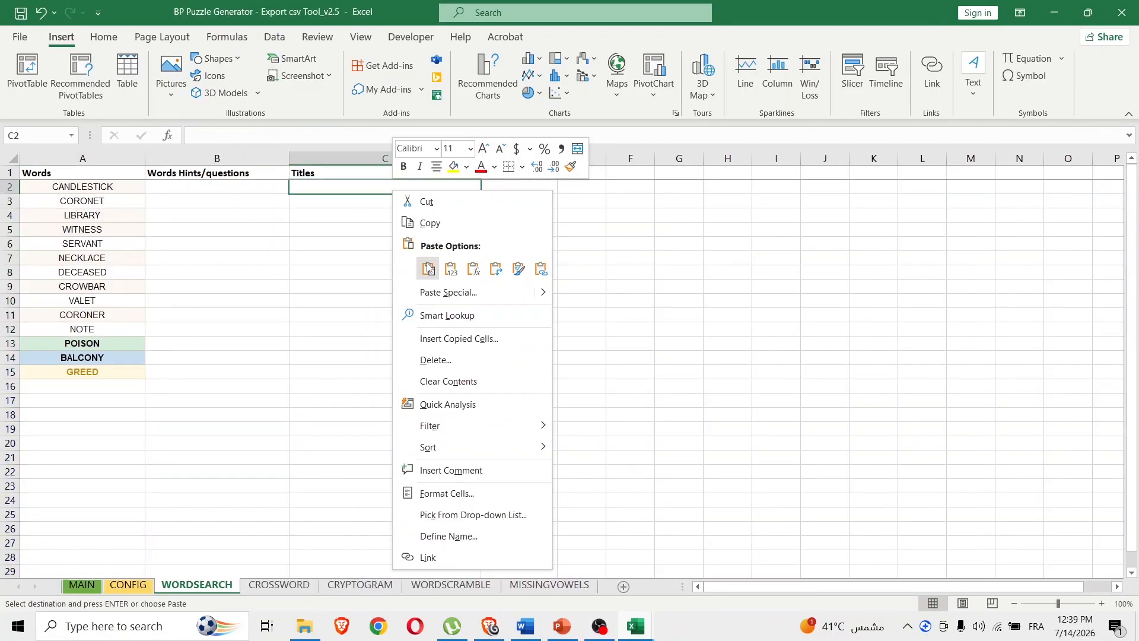
click(429, 269)
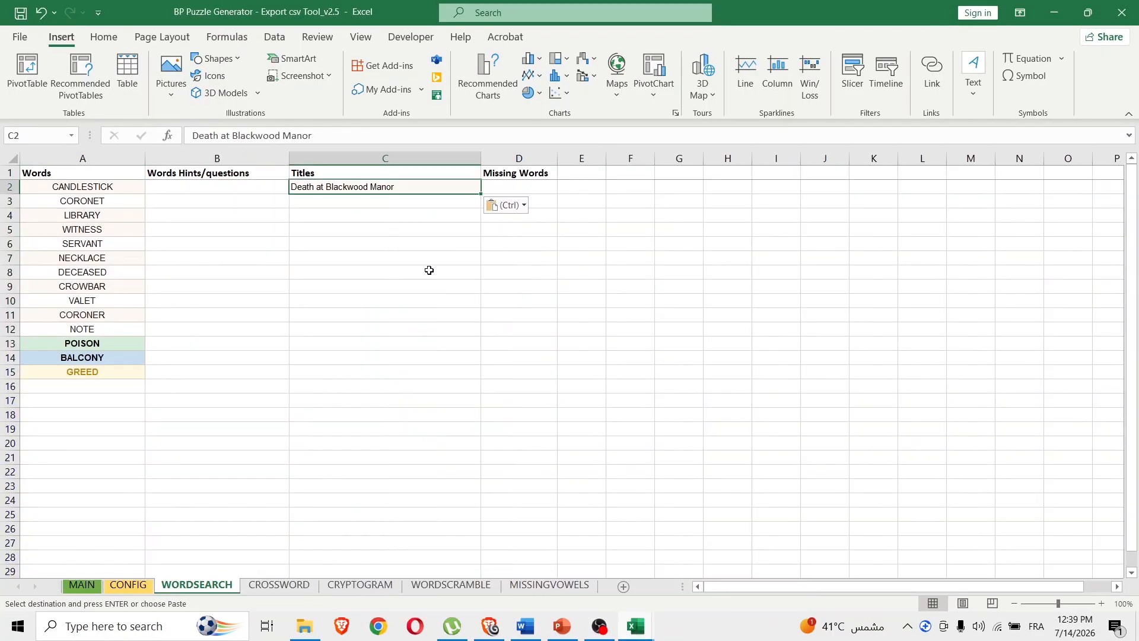
Run the CSV export from the MAIN sheet several times, dismissing the completion message after each run.
click(75, 587)
click(478, 416)
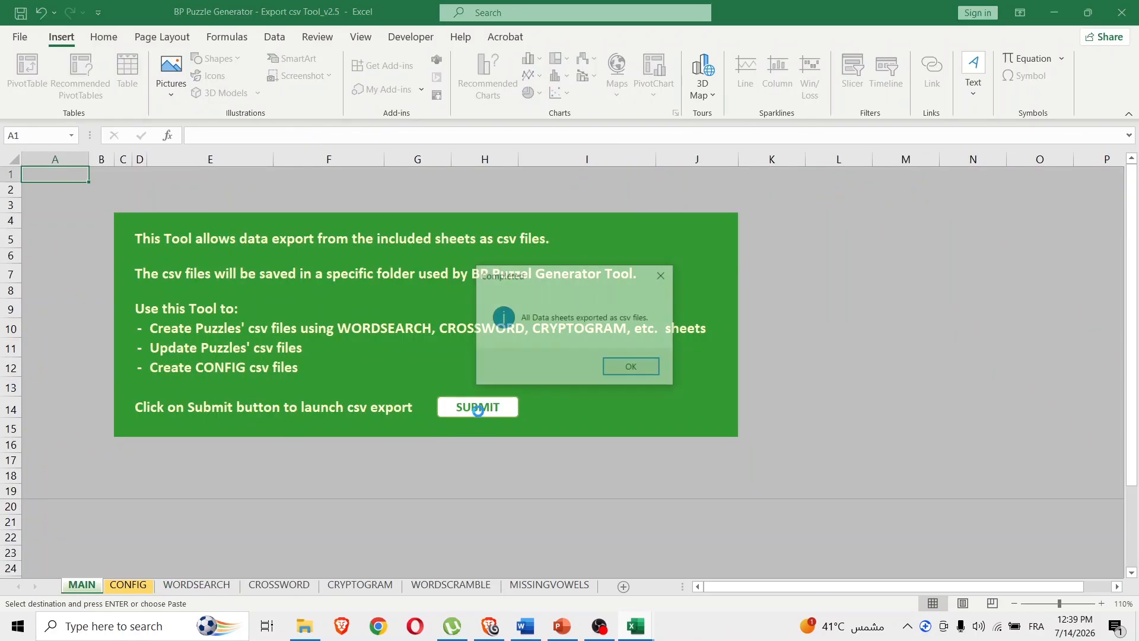
click(630, 369)
click(480, 407)
click(634, 369)
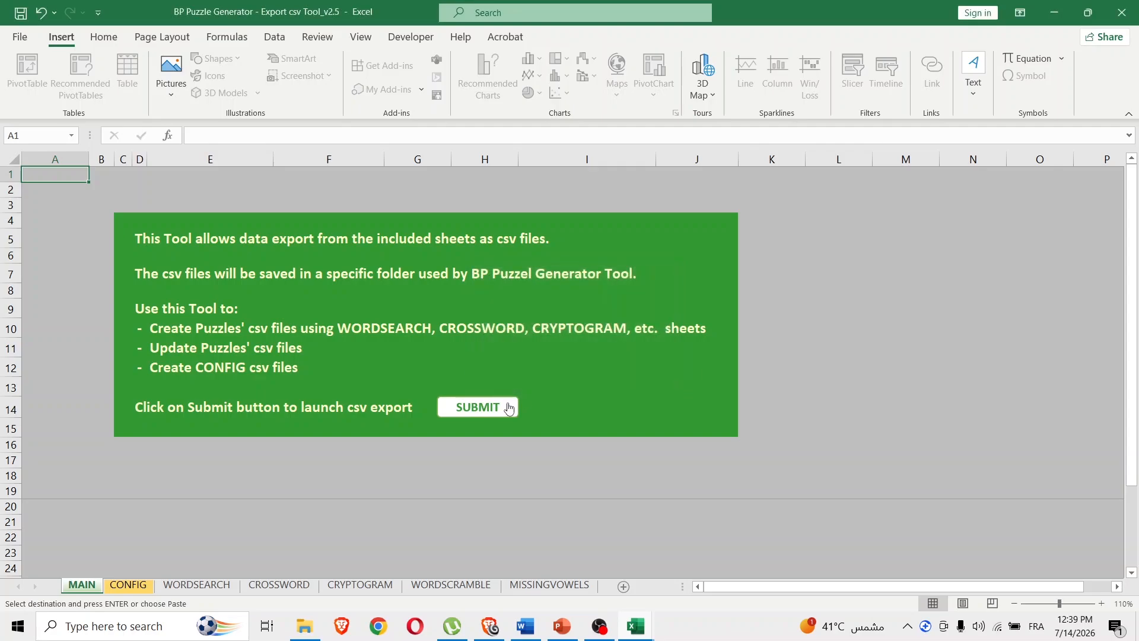
click(482, 407)
click(636, 373)
click(478, 407)
click(632, 369)
click(479, 407)
click(633, 369)
Start the Word Search generator in PowerPoint, leave out the game explanation and accept the One Grid format.
click(563, 626)
click(719, 97)
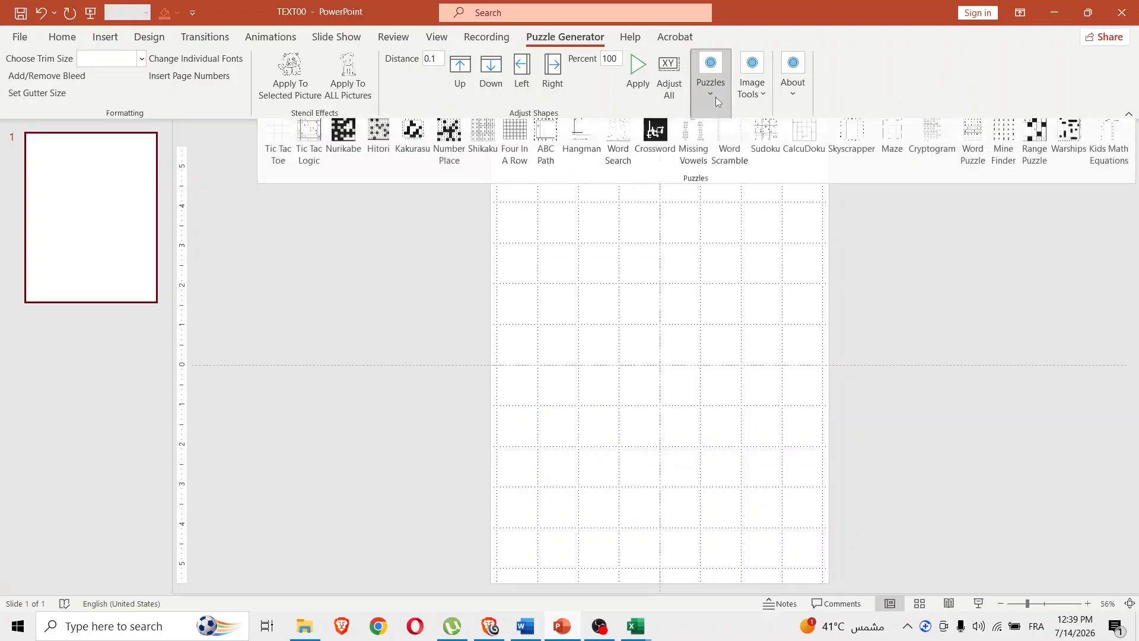
click(613, 155)
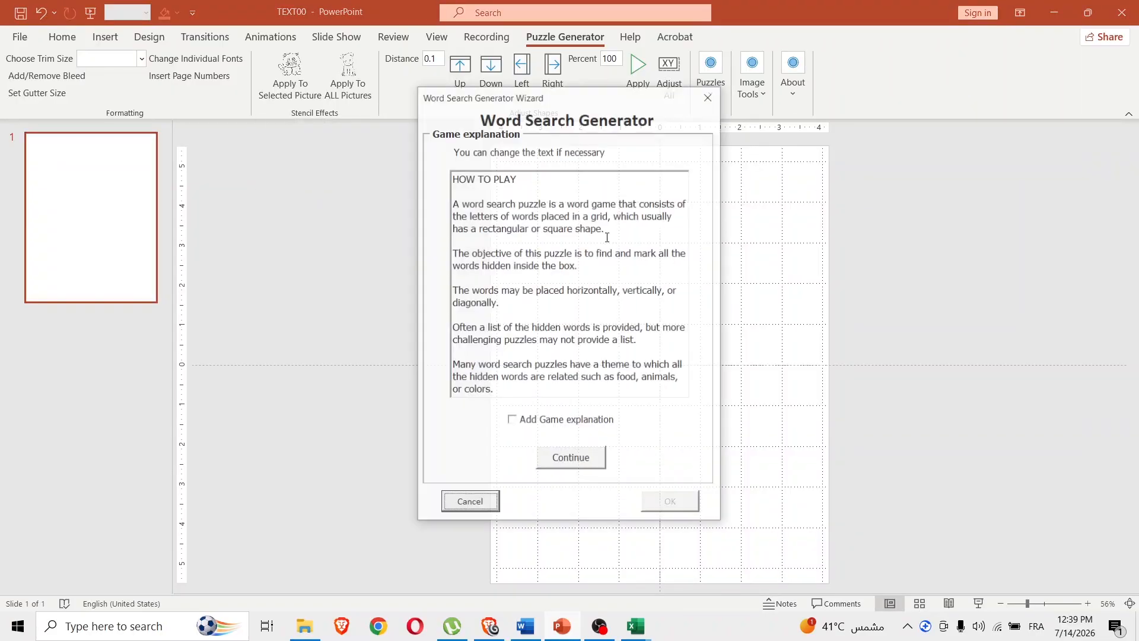
click(571, 460)
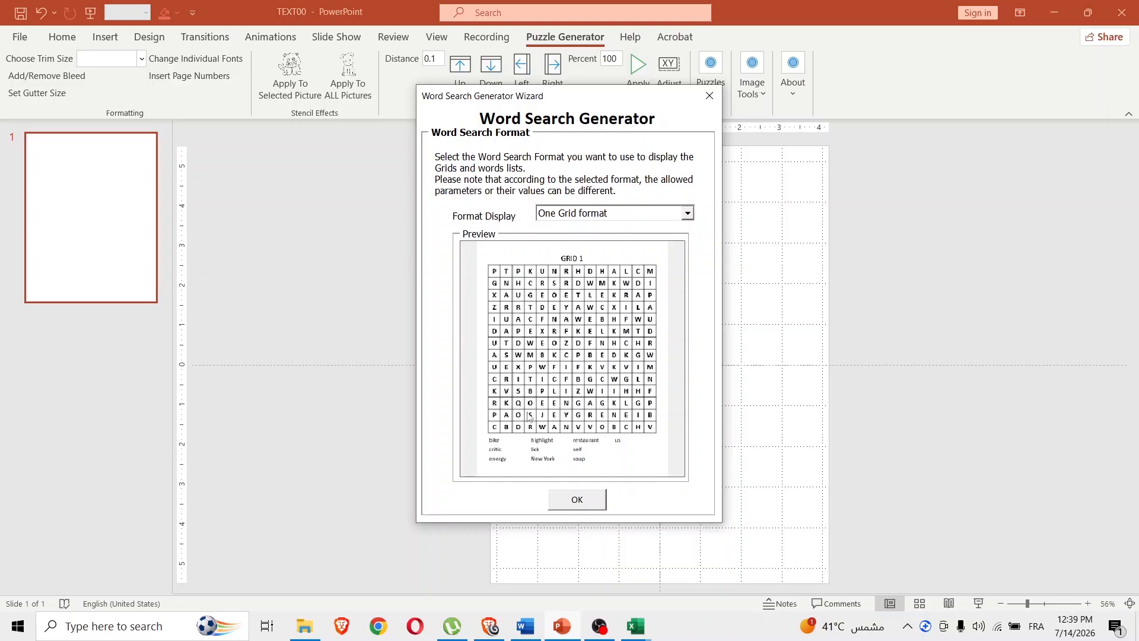
click(583, 503)
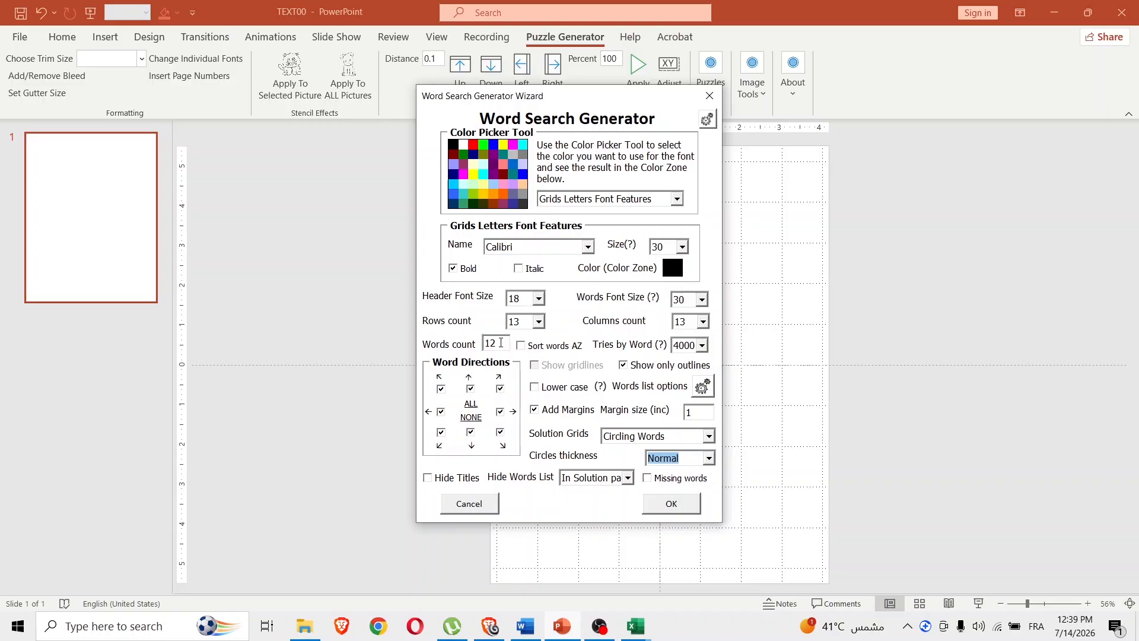
Check the word list on the WORDSEARCH sheet in Excel and set the Word Search Generator's Words count to 14.
click(641, 630)
click(715, 552)
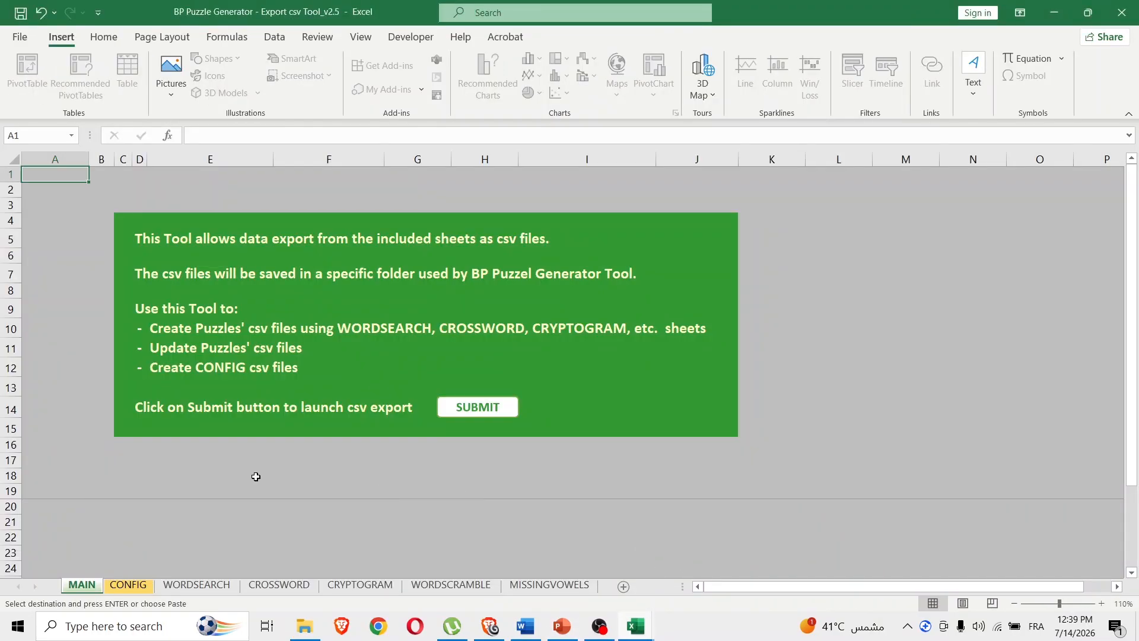
click(196, 585)
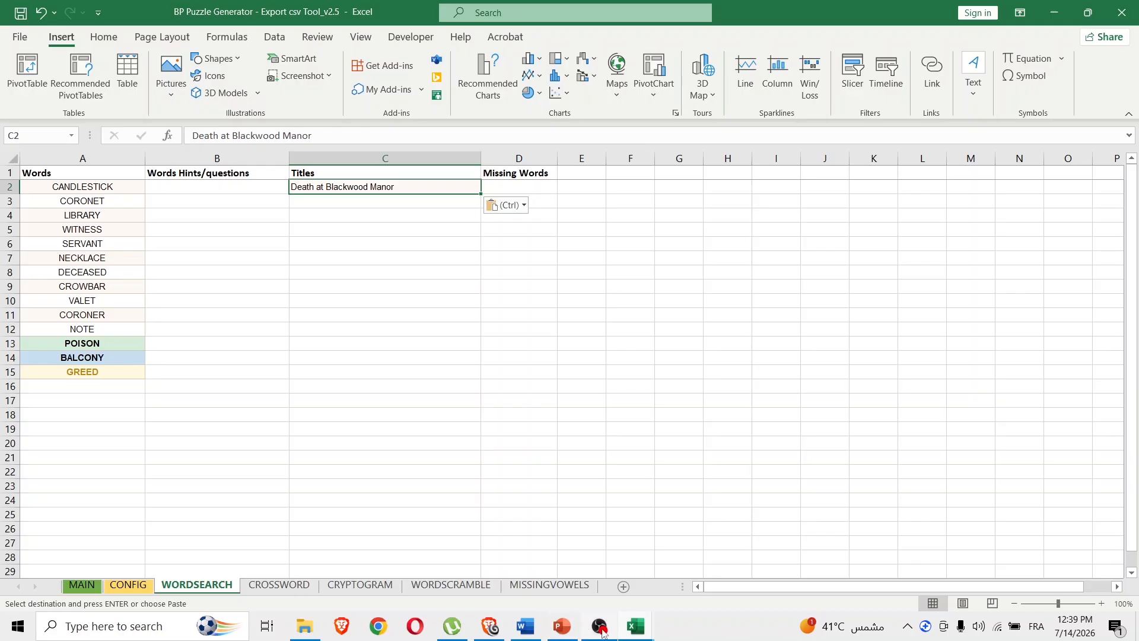
click(636, 626)
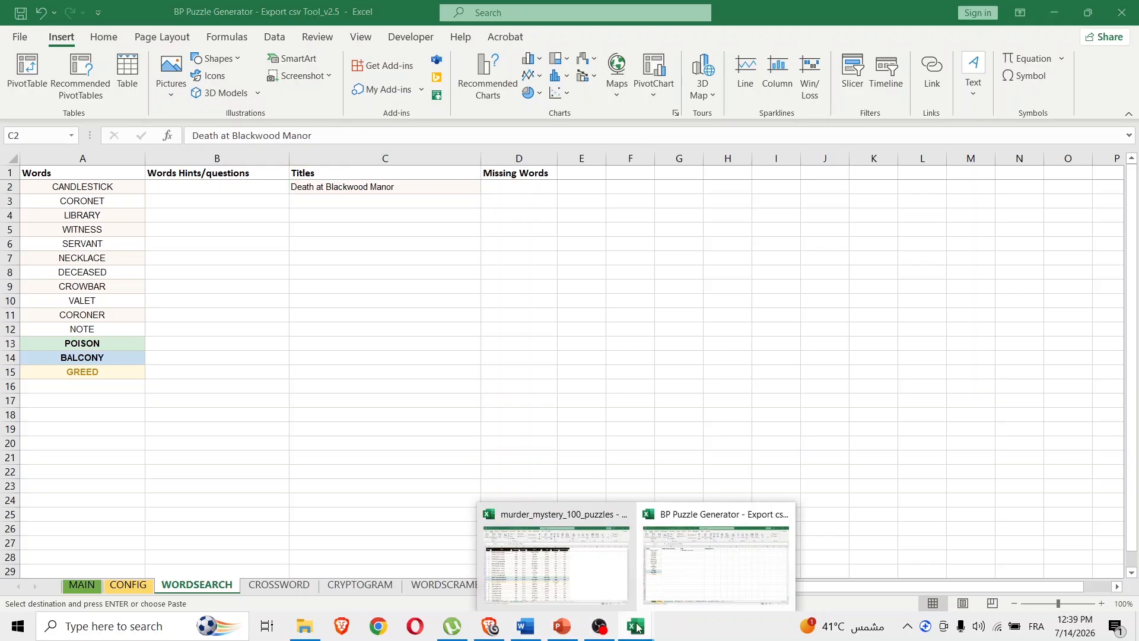
click(562, 628)
double_click(491, 345)
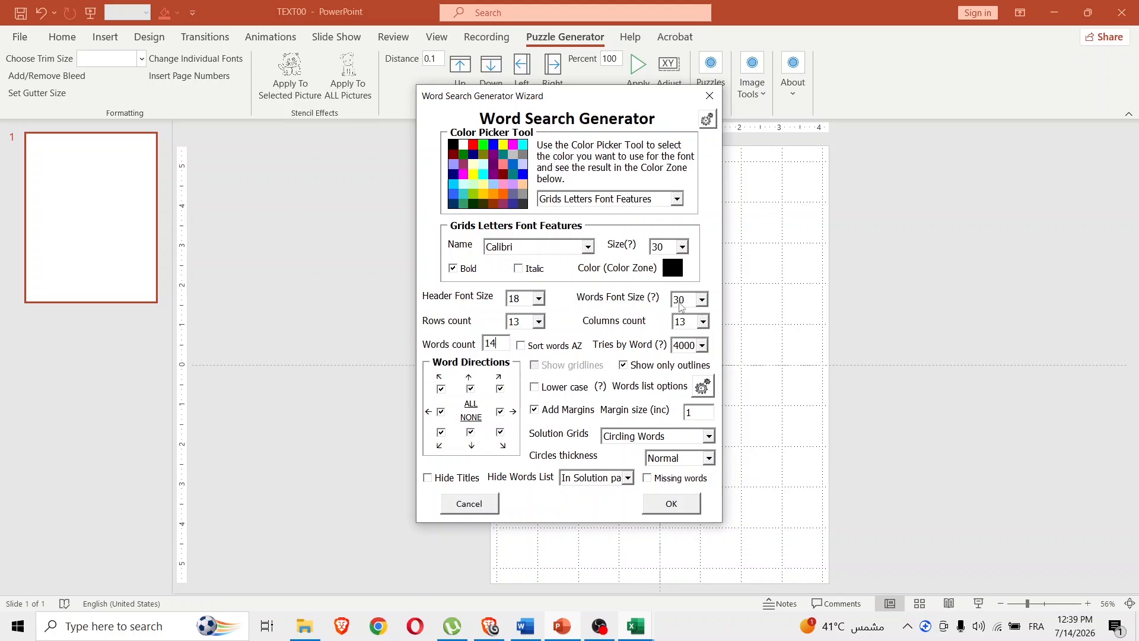
Choose a smaller words font size in the Word Search Generator and open the size choices for the grid letters.
click(703, 301)
click(736, 316)
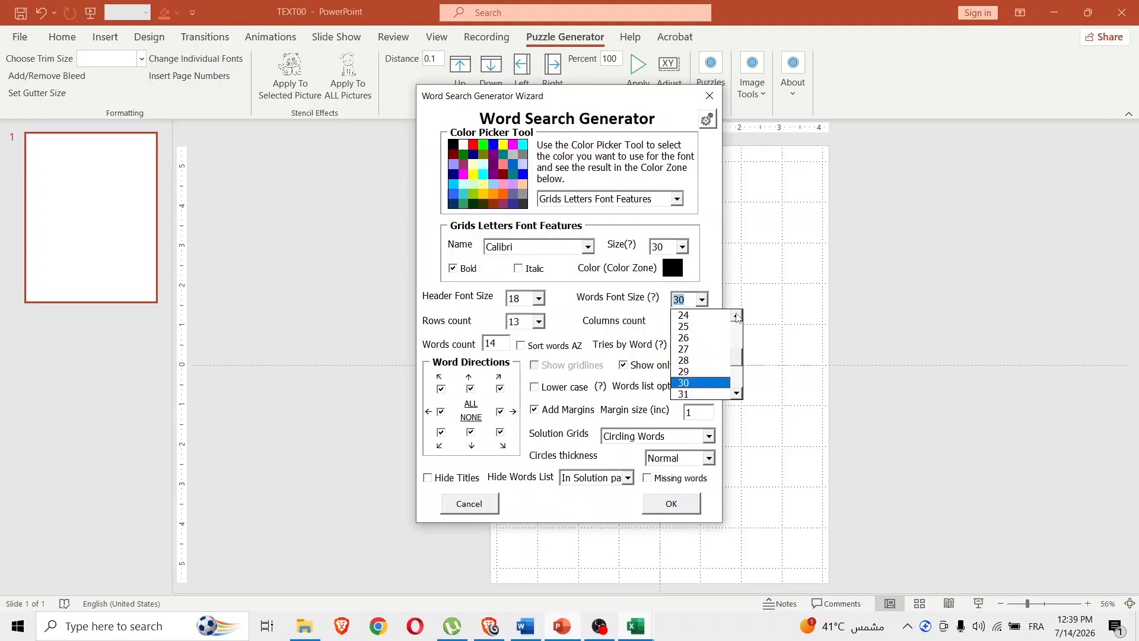
click(737, 316)
click(737, 316)
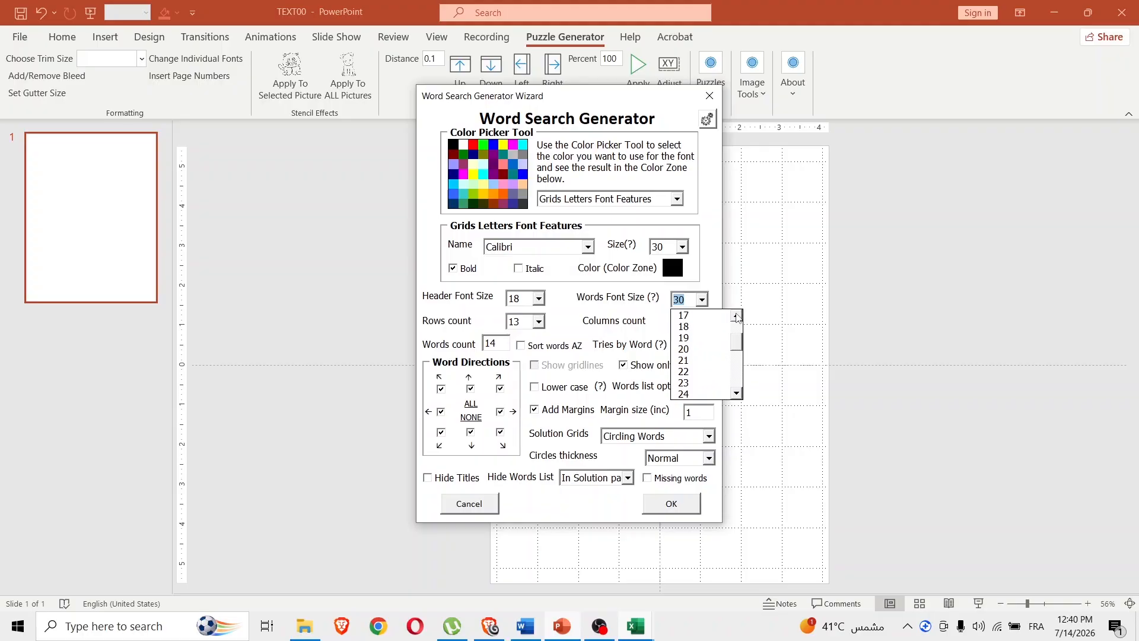
click(736, 315)
click(699, 318)
click(683, 247)
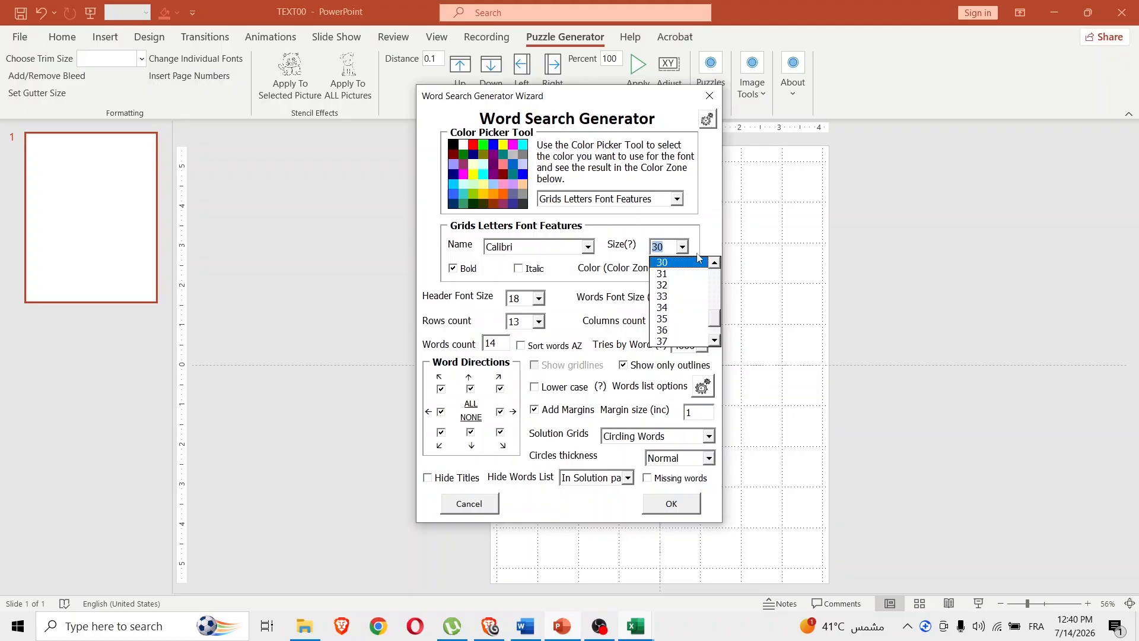
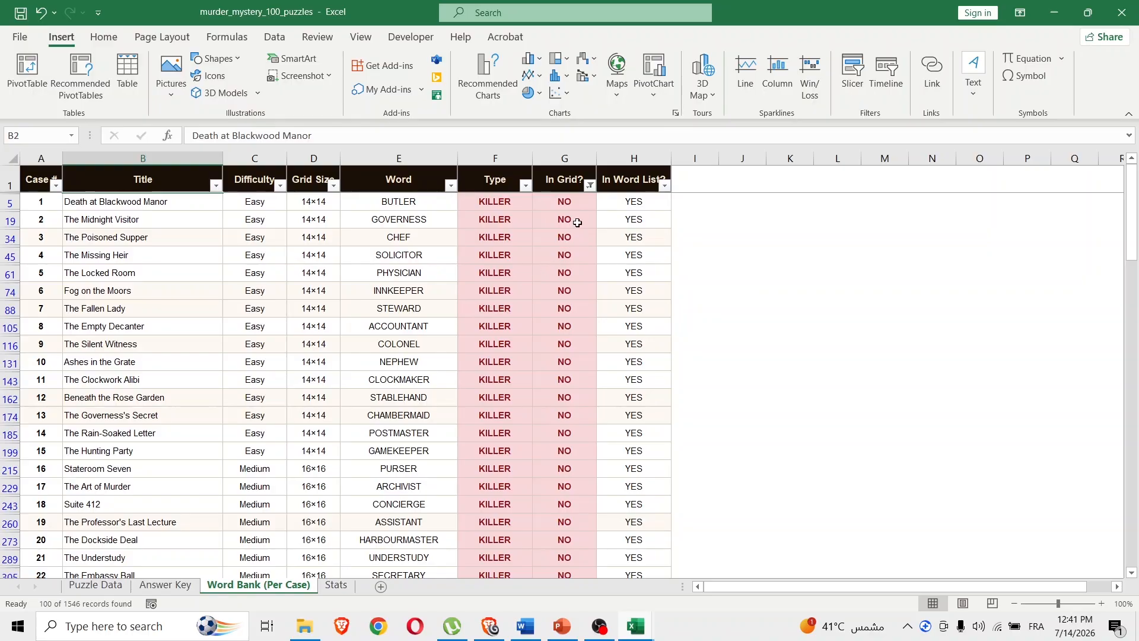
In the Word Bank sheet, include every In Grid? value and filter In Word List? to YES only.
click(591, 186)
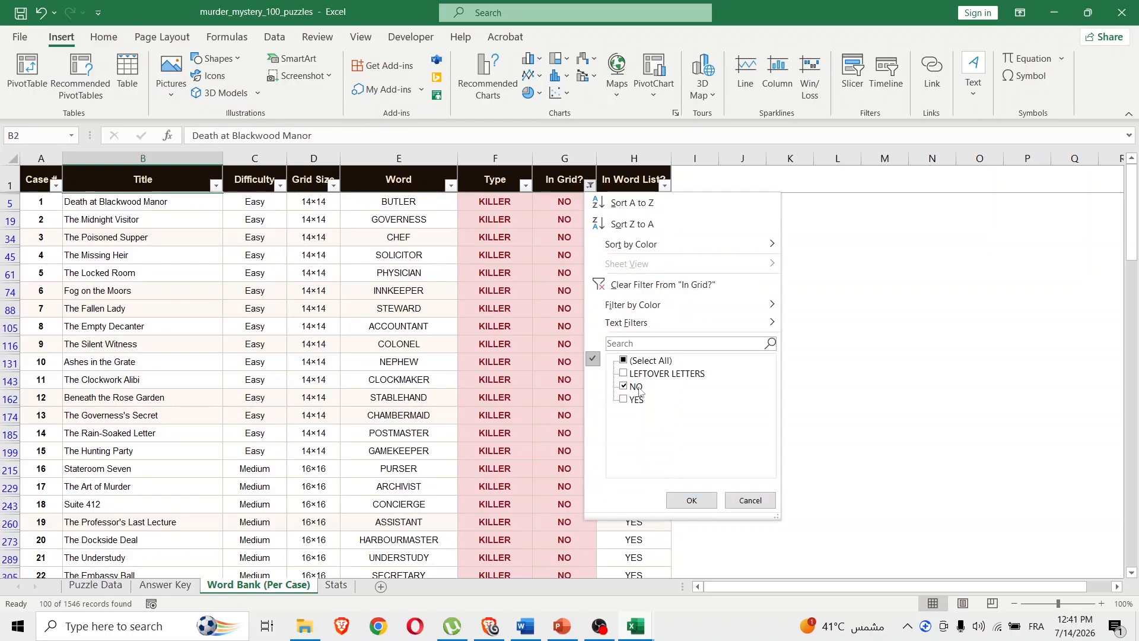
click(625, 375)
click(624, 399)
click(691, 500)
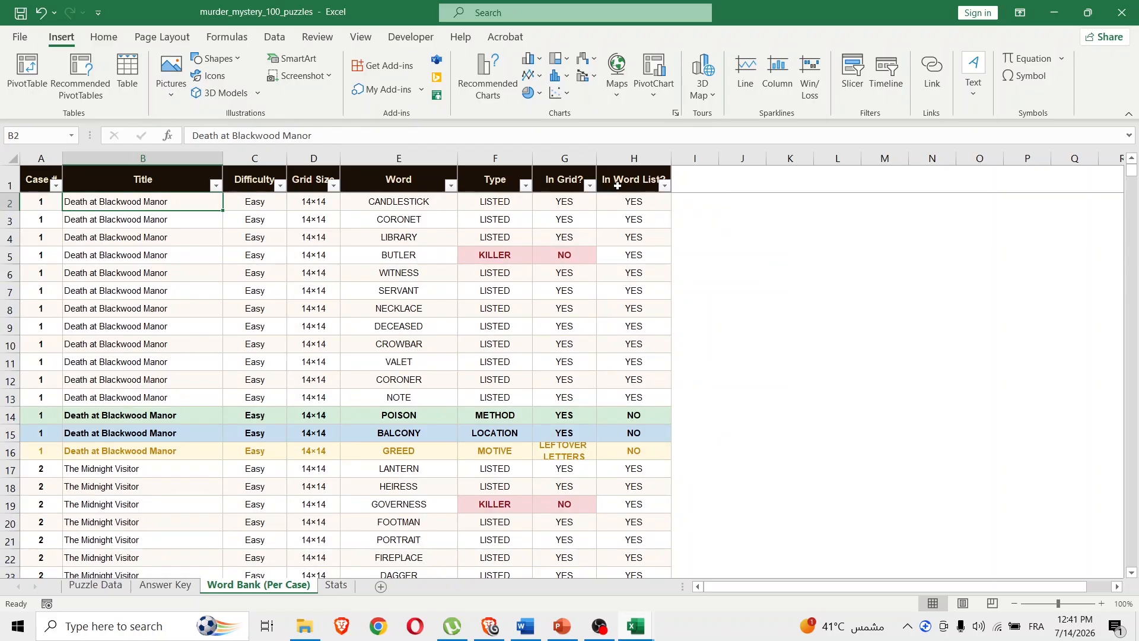
click(665, 185)
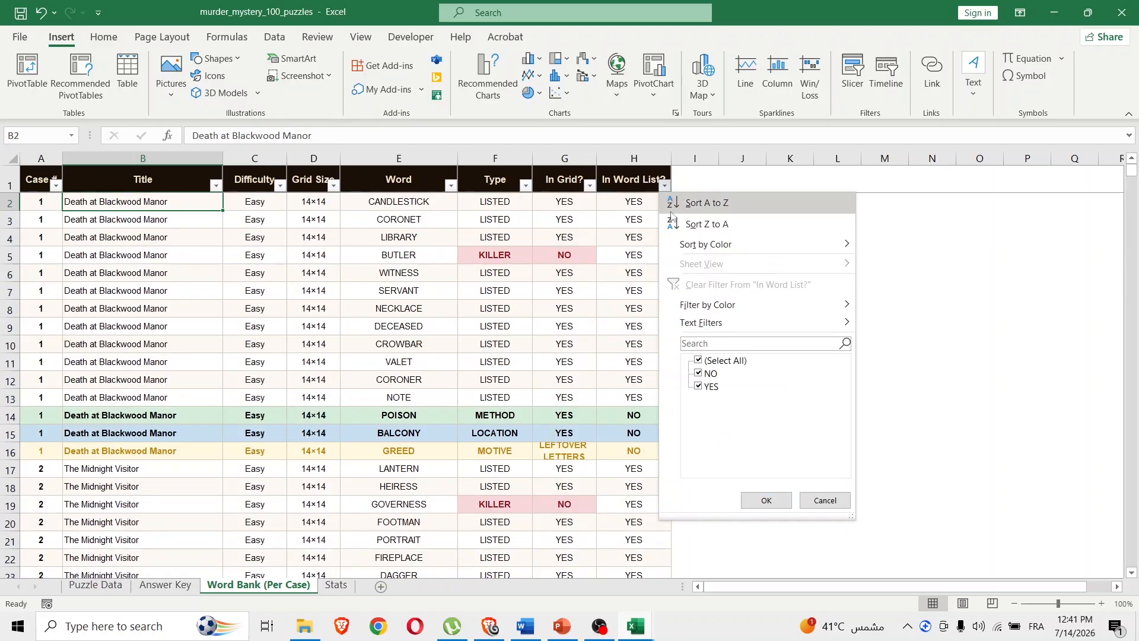
click(699, 373)
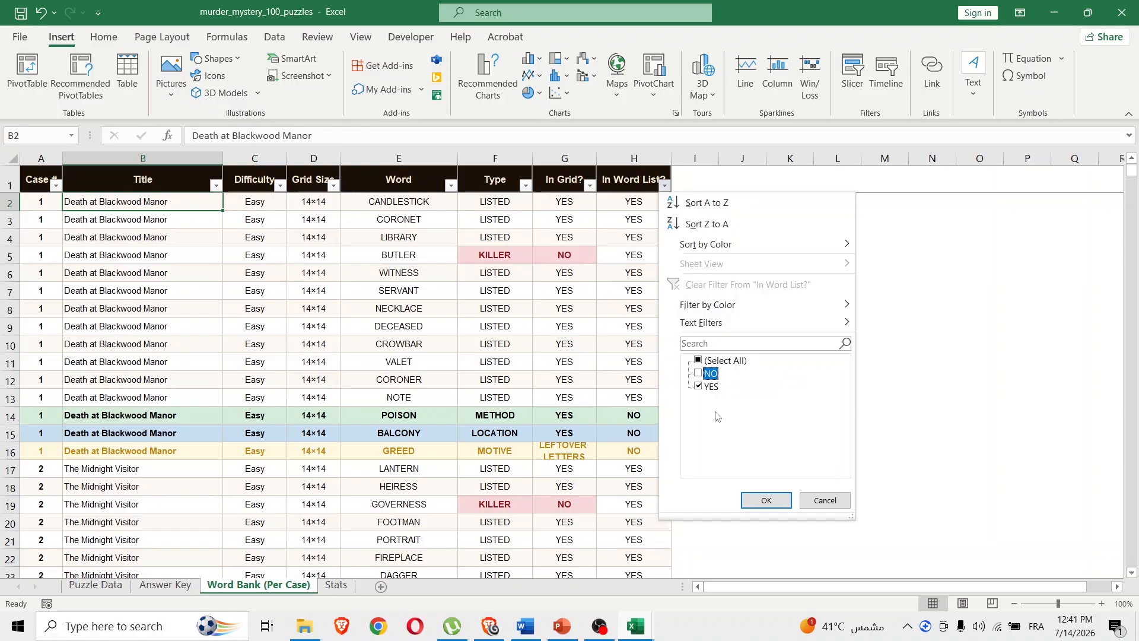
click(767, 500)
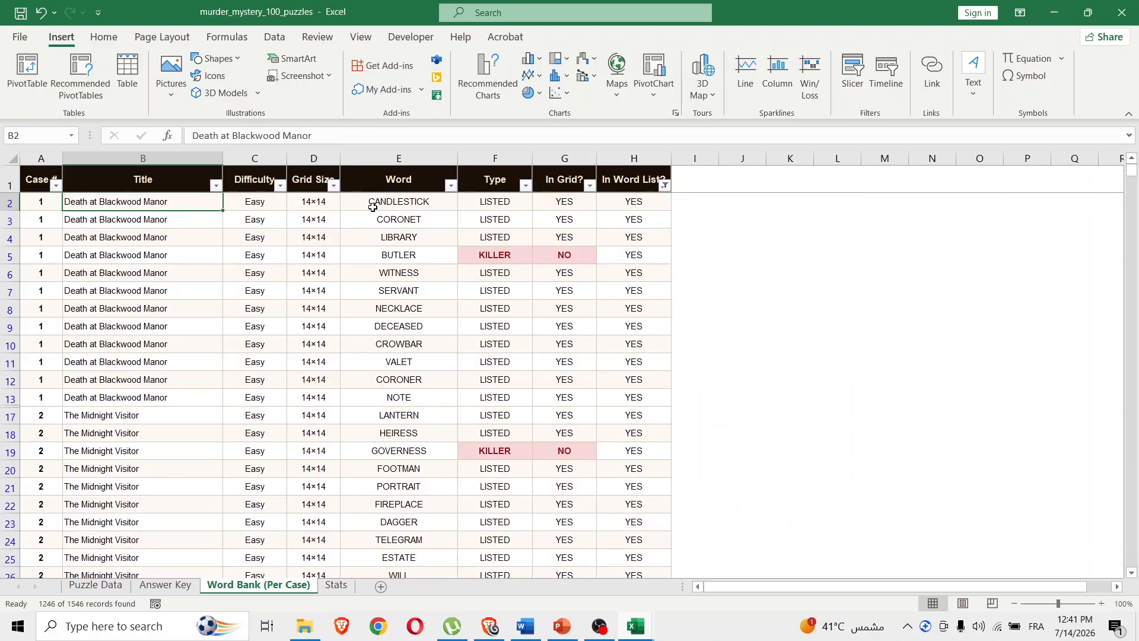
Copy the Death at Blackwood Manor words, CANDLESTICK through NOTE, into cell A1 of a new sheet as values only.
drag(373, 204, 379, 400)
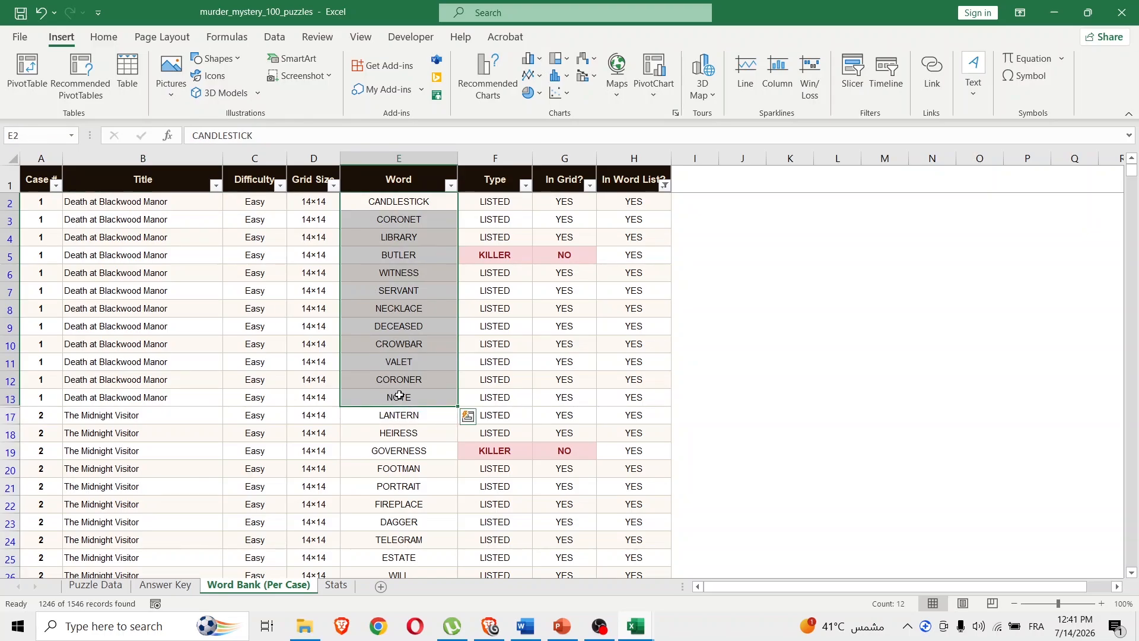
key(ctrl+c)
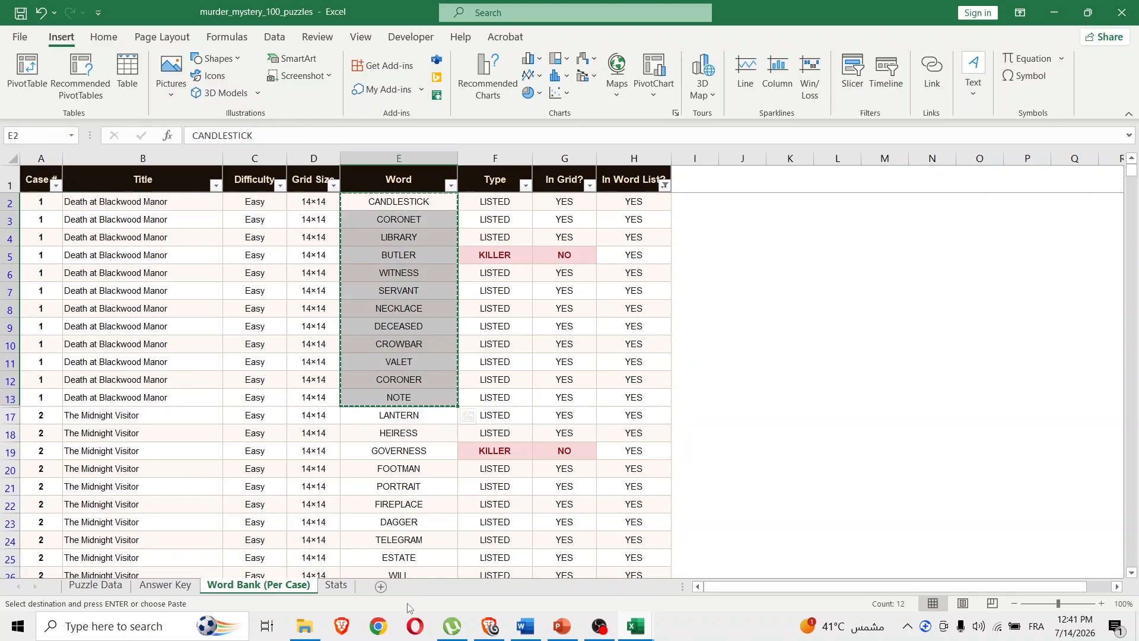
click(381, 586)
right_click(36, 170)
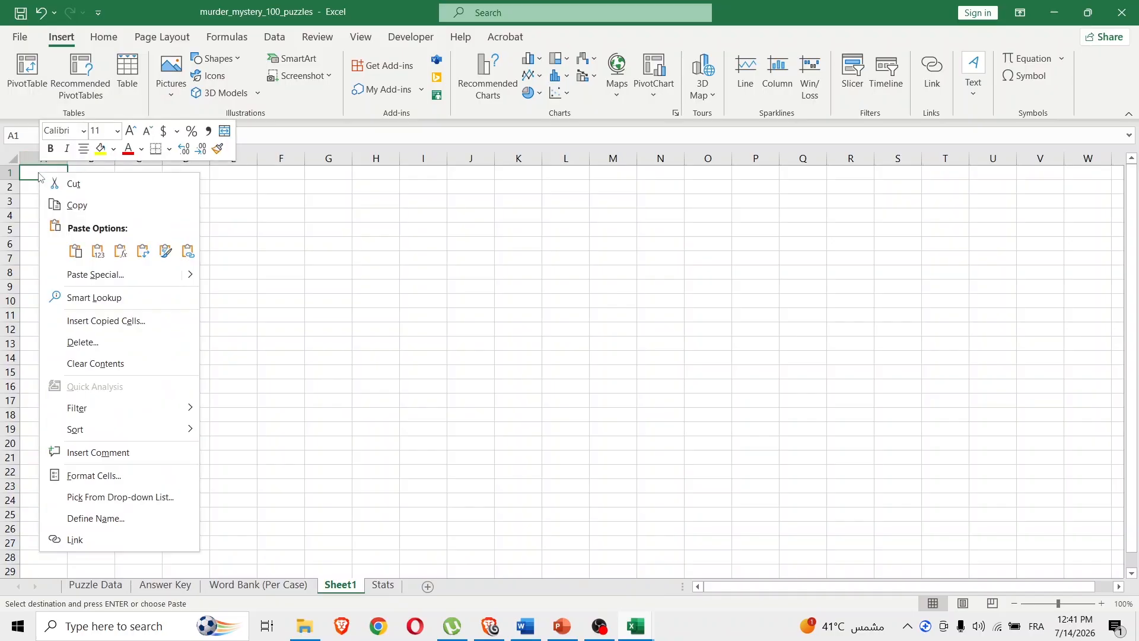
click(98, 251)
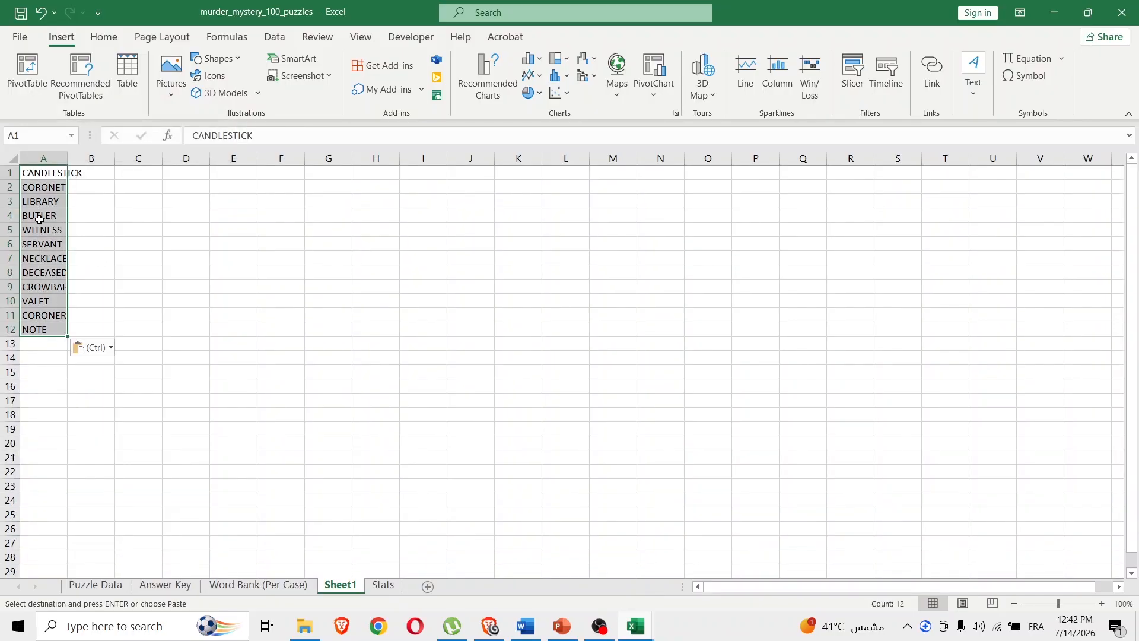
Rearrange the pasted words into three columns of four across A1:C4 and fit the column widths to the text.
drag(38, 230, 89, 280)
drag(92, 229, 144, 216)
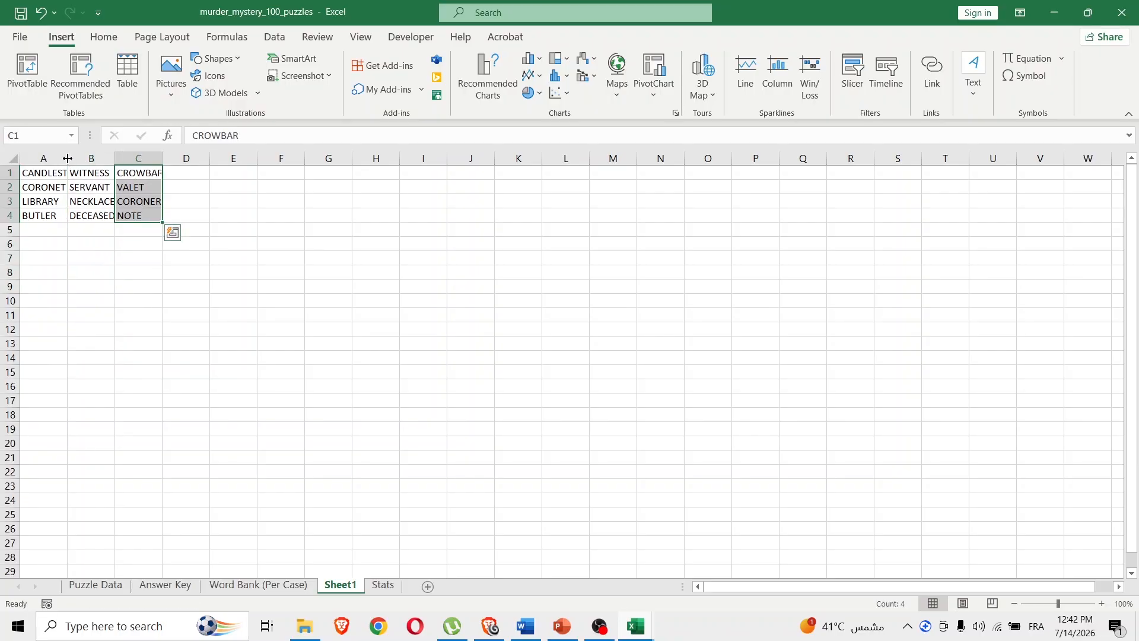
double_click(67, 158)
double_click(145, 158)
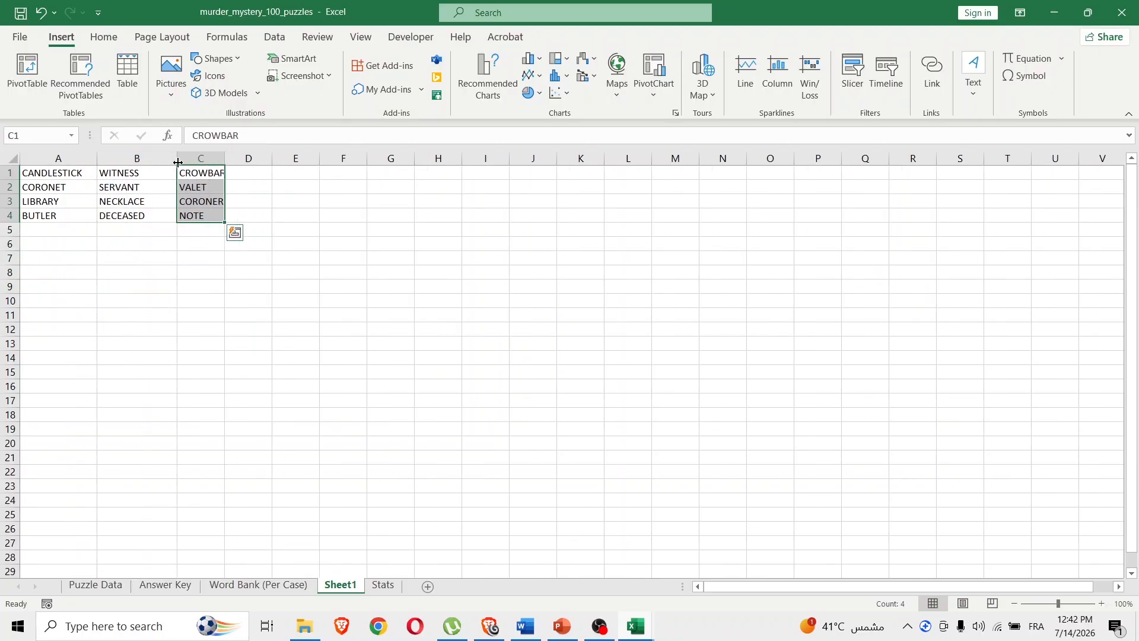
double_click(223, 158)
drag(32, 167, 212, 212)
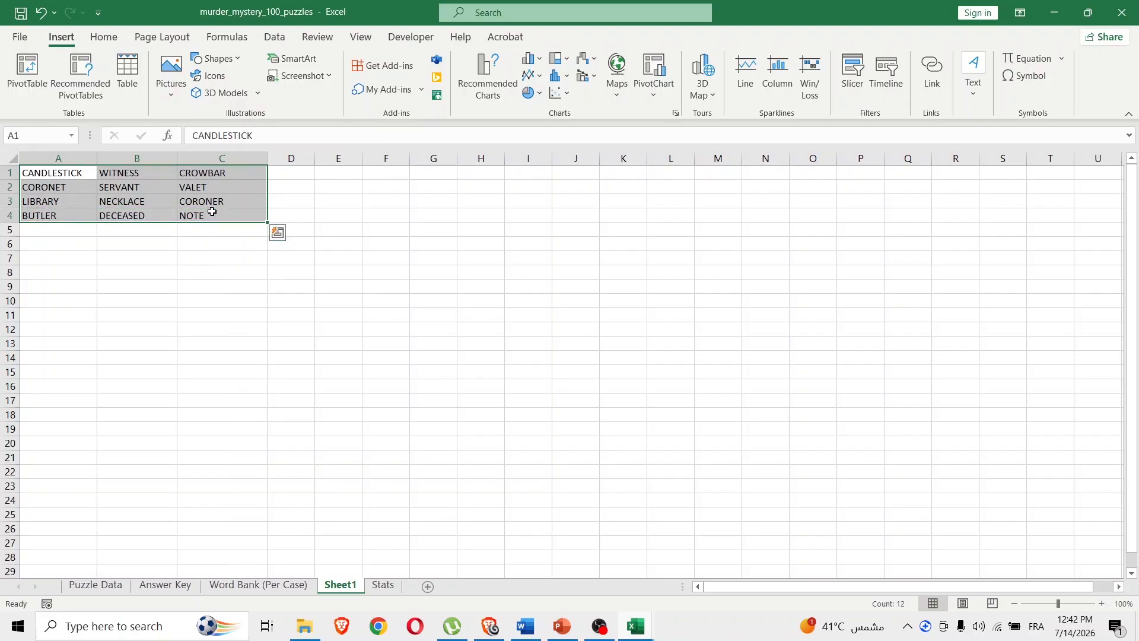
key(ctrl+q)
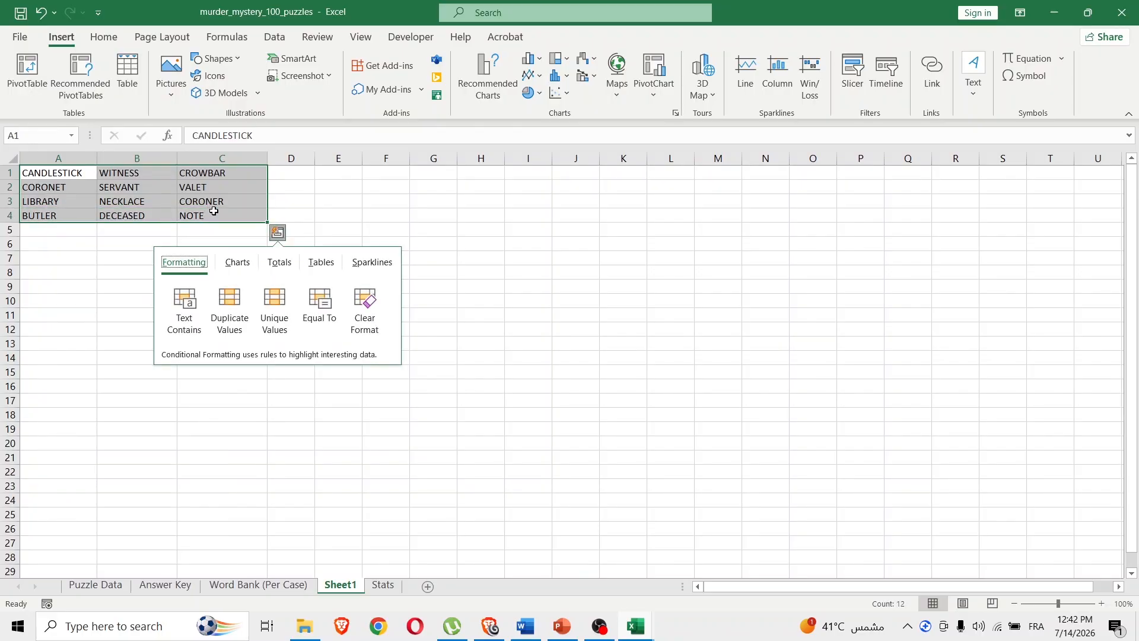
click(214, 211)
Copy the words in A1:C4 to the PowerPoint puzzle slide with source formatting and fit the table beneath the letter grid at its width.
drag(55, 172, 213, 211)
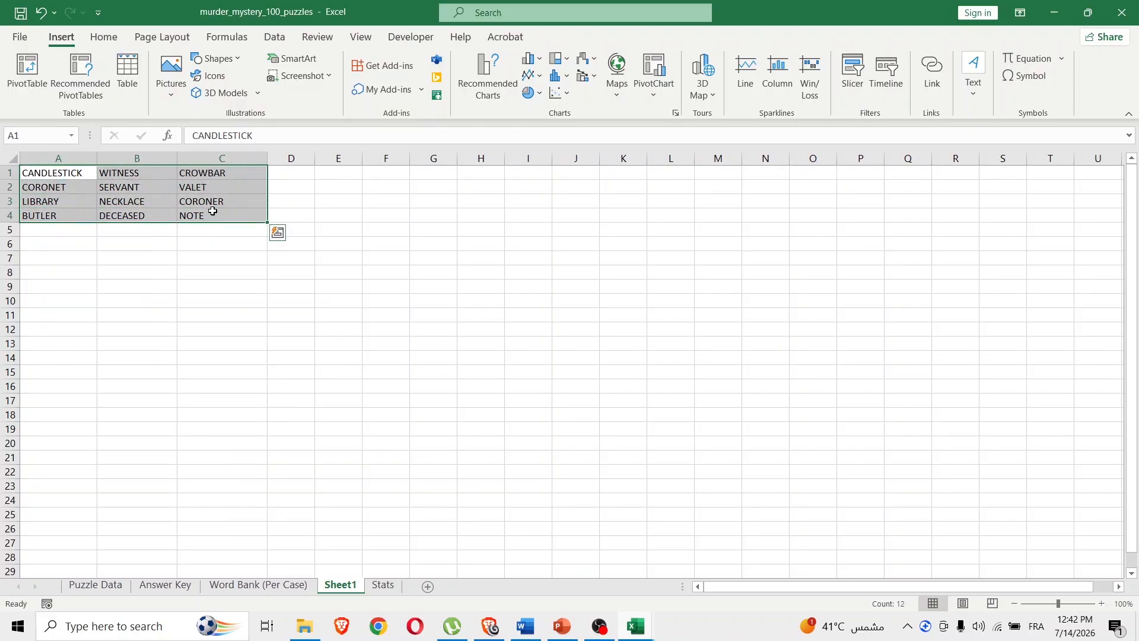
key(ctrl+c)
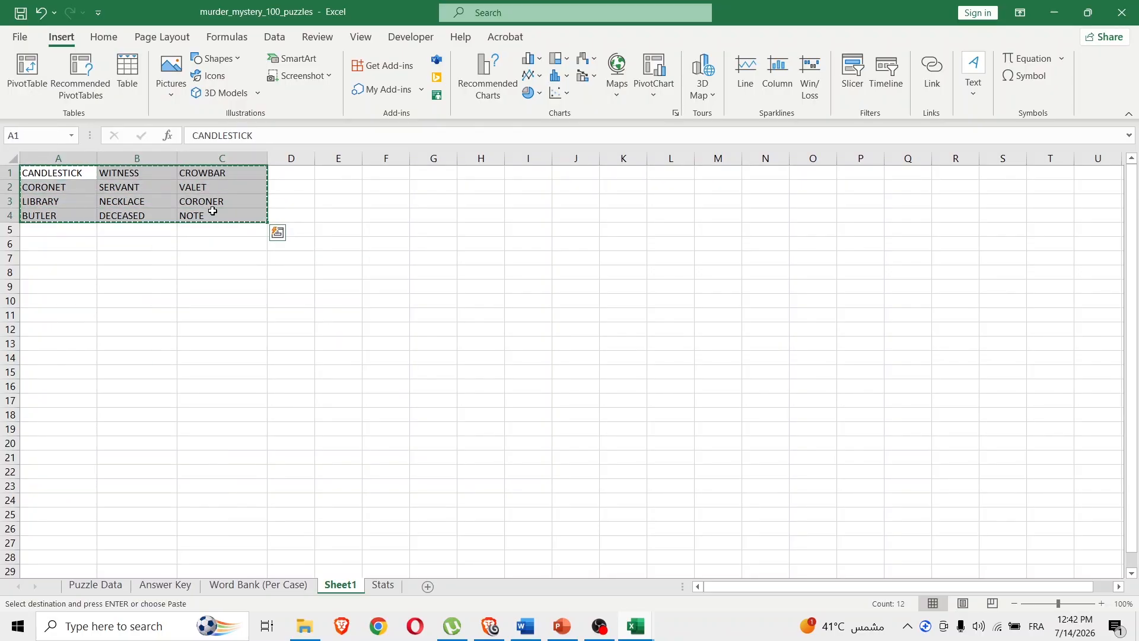
click(567, 626)
right_click(888, 322)
click(947, 358)
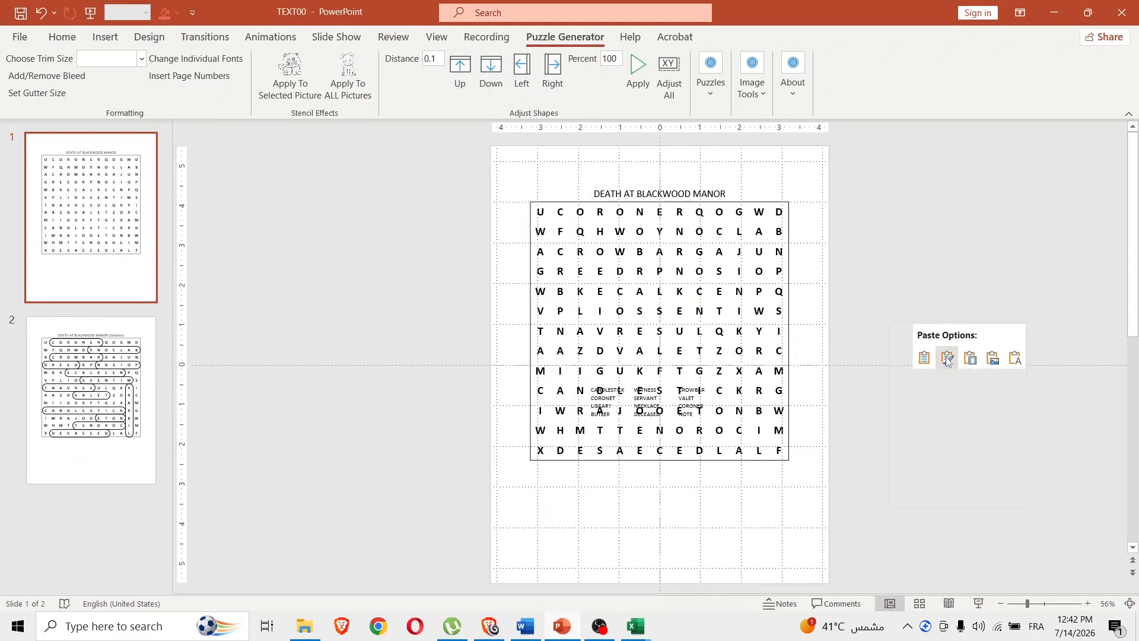
click(947, 357)
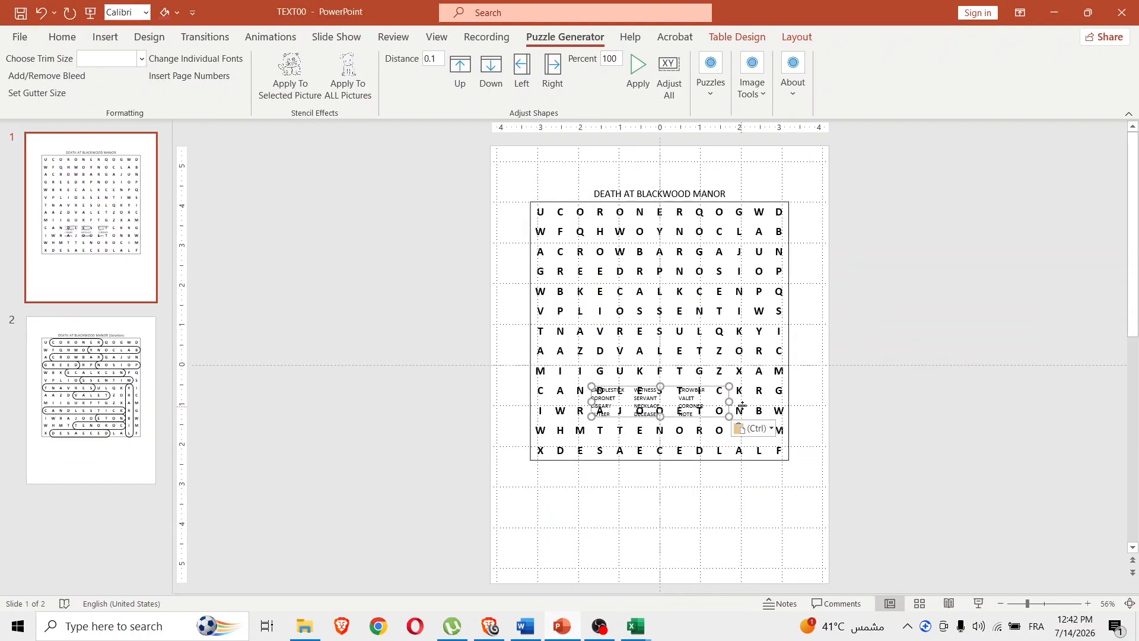
drag(714, 391, 789, 488)
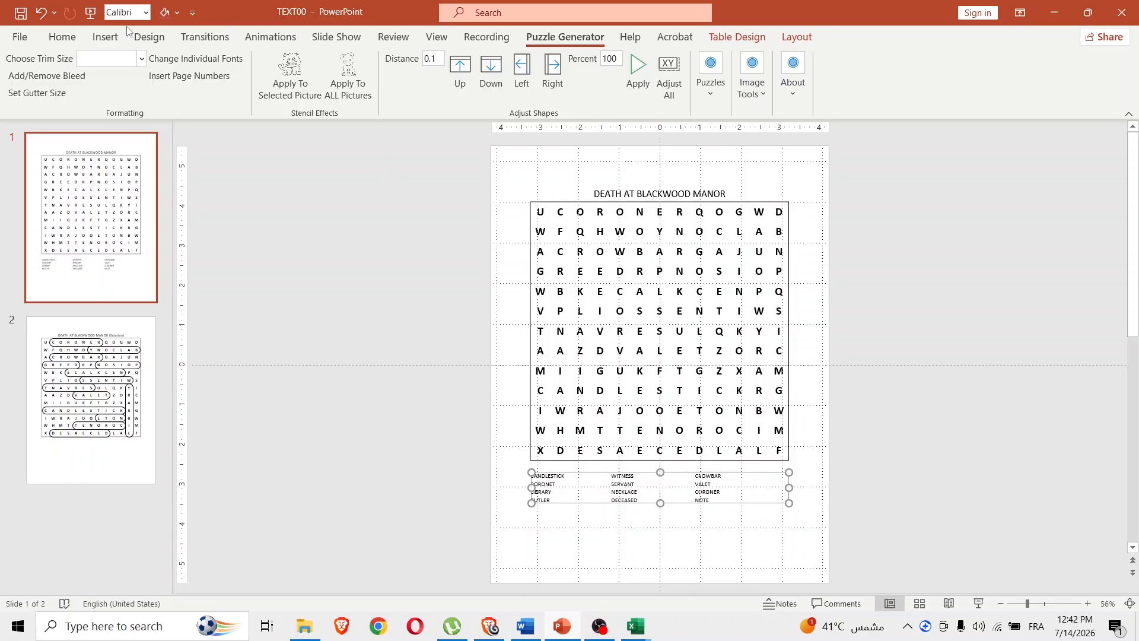
Centre the text in the word table and increase its font size to 16.
click(62, 37)
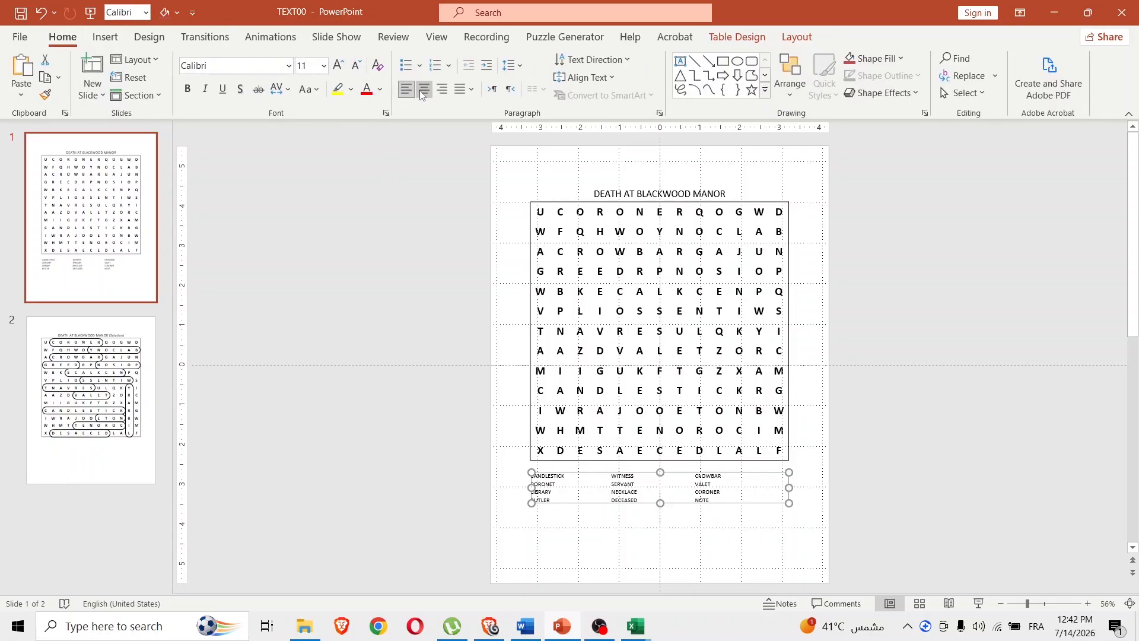
click(422, 92)
click(339, 67)
click(339, 66)
click(340, 66)
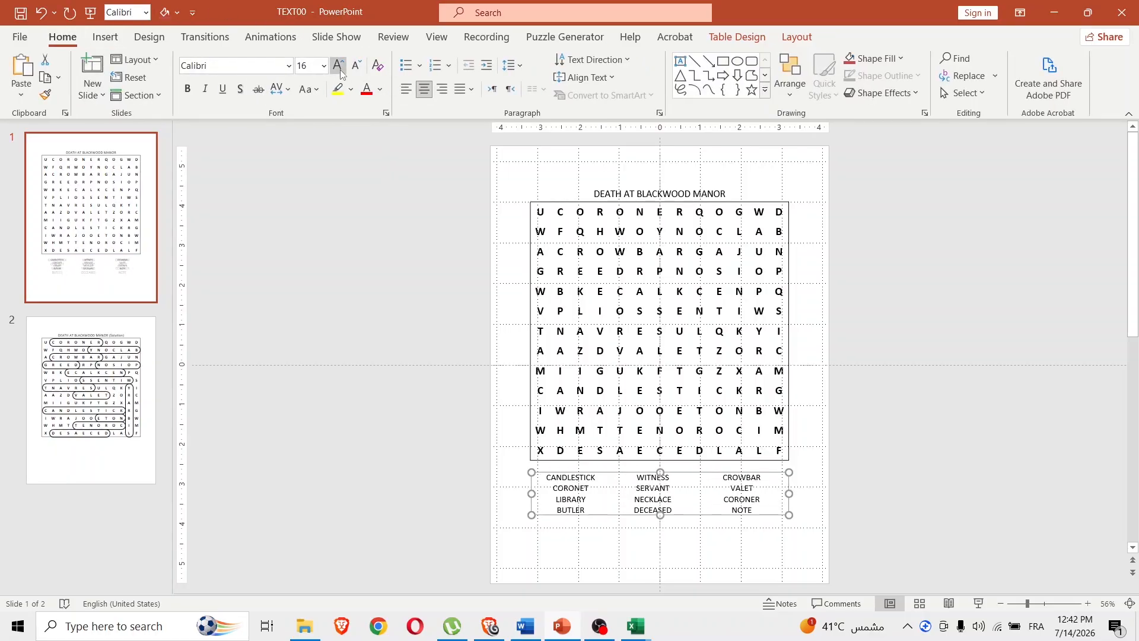
click(340, 66)
click(357, 66)
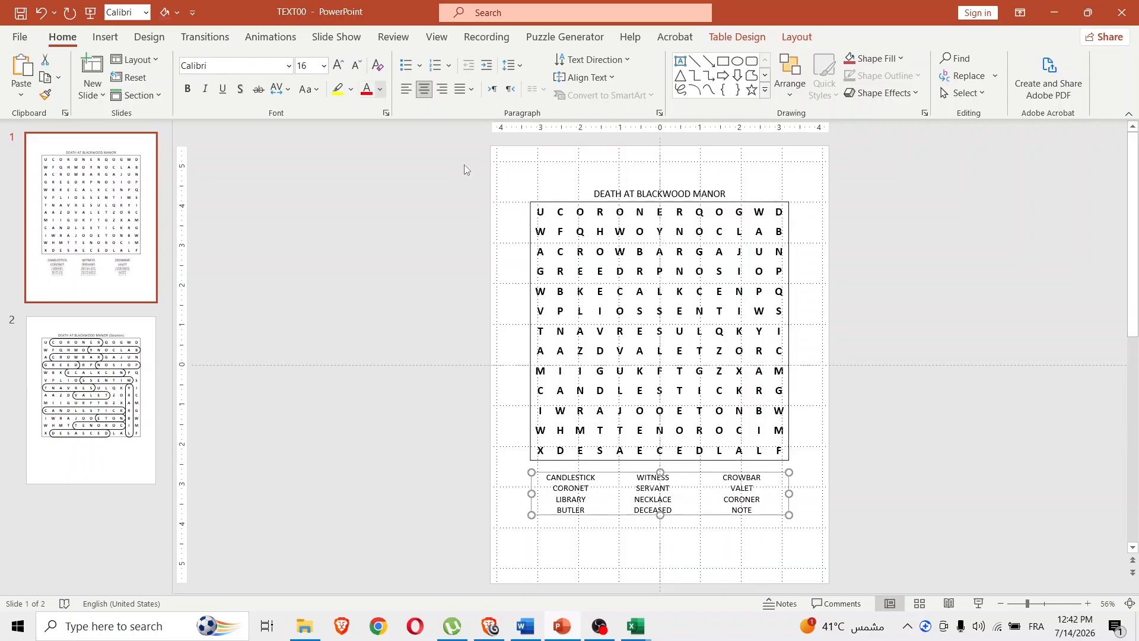
Move the title, letter grid and word table up together, and nudge the word table slightly closer to the grid.
click(868, 509)
drag(824, 175, 336, 608)
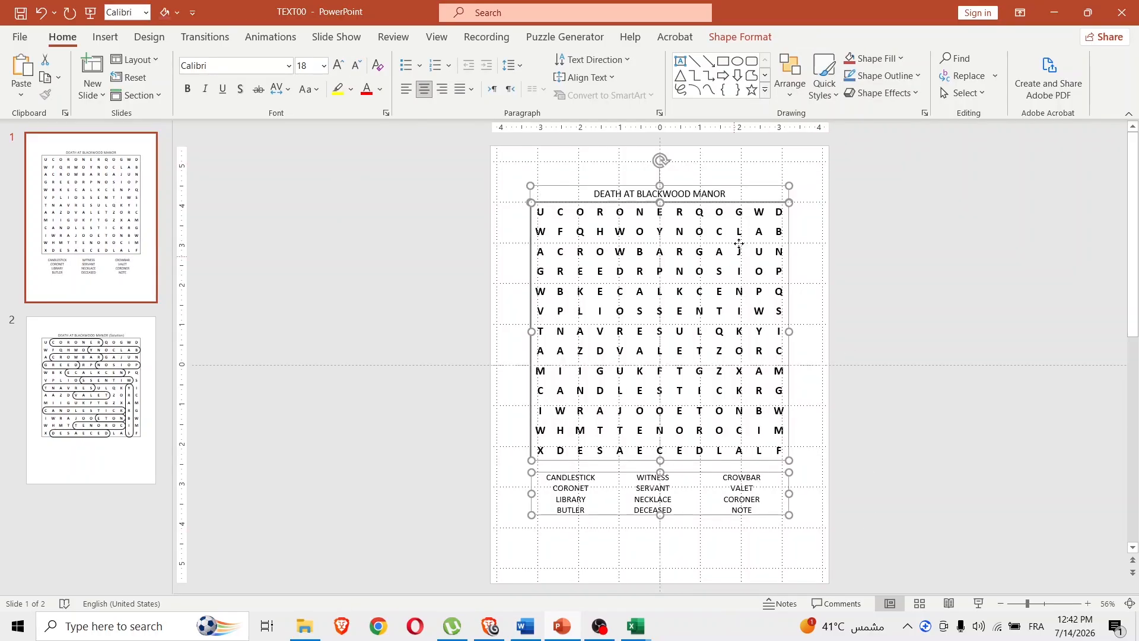
drag(731, 207, 731, 193)
click(885, 178)
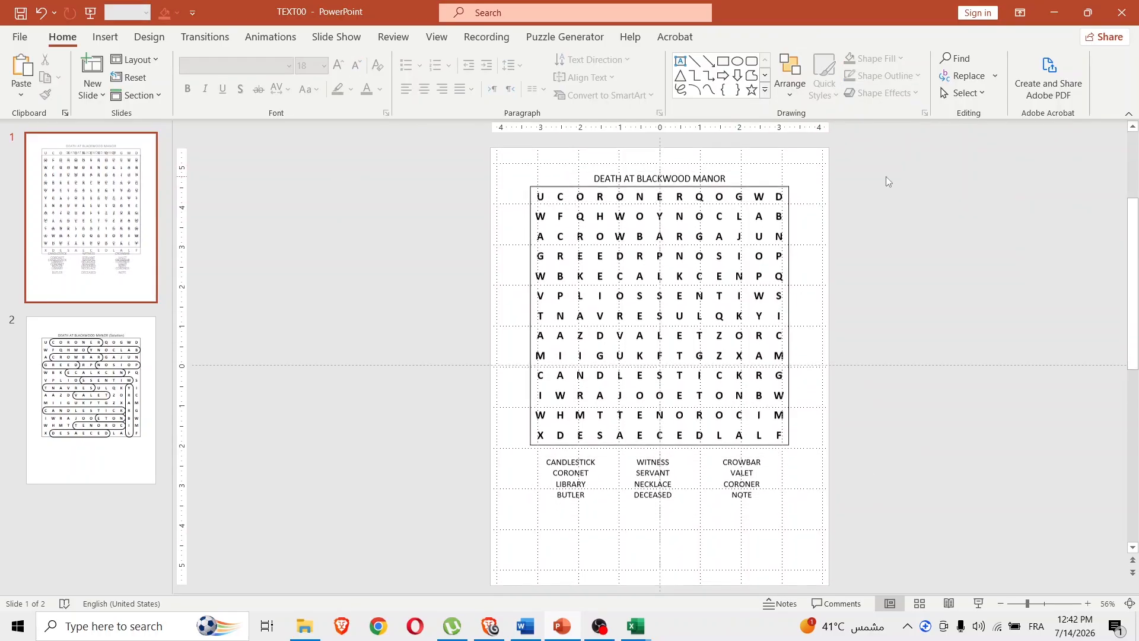
click(698, 177)
key(Escape)
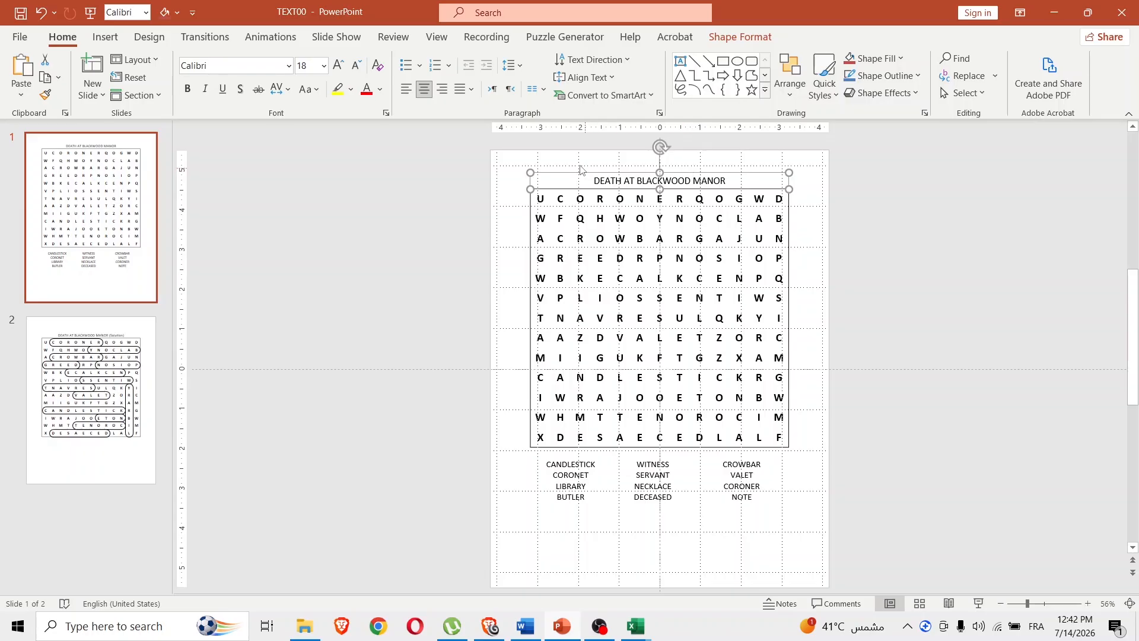
click(659, 499)
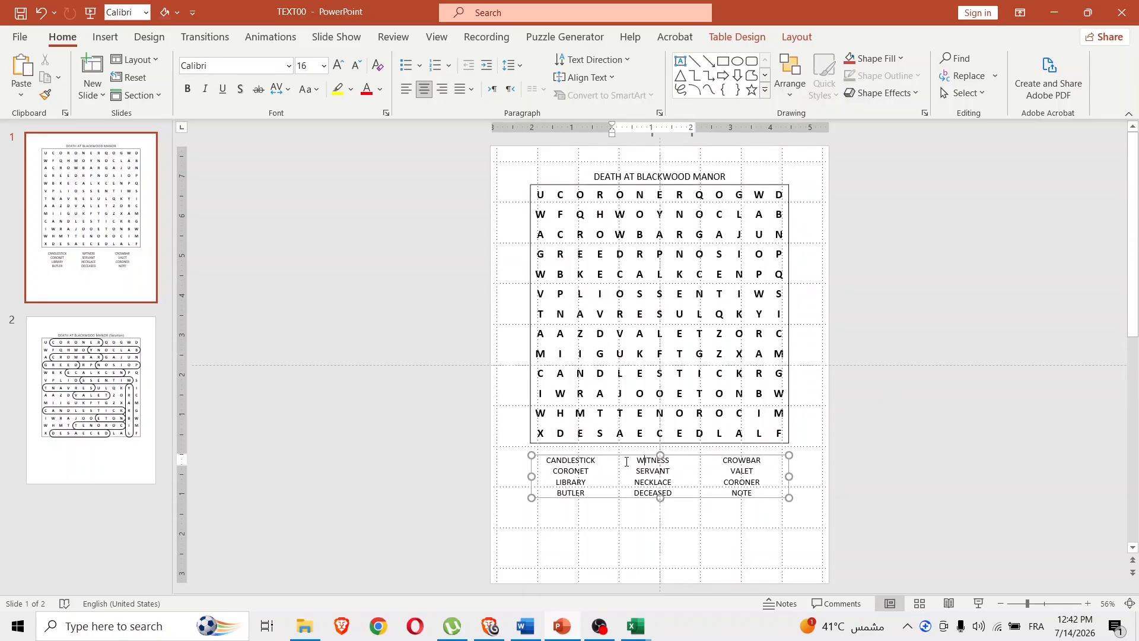
drag(623, 457, 624, 455)
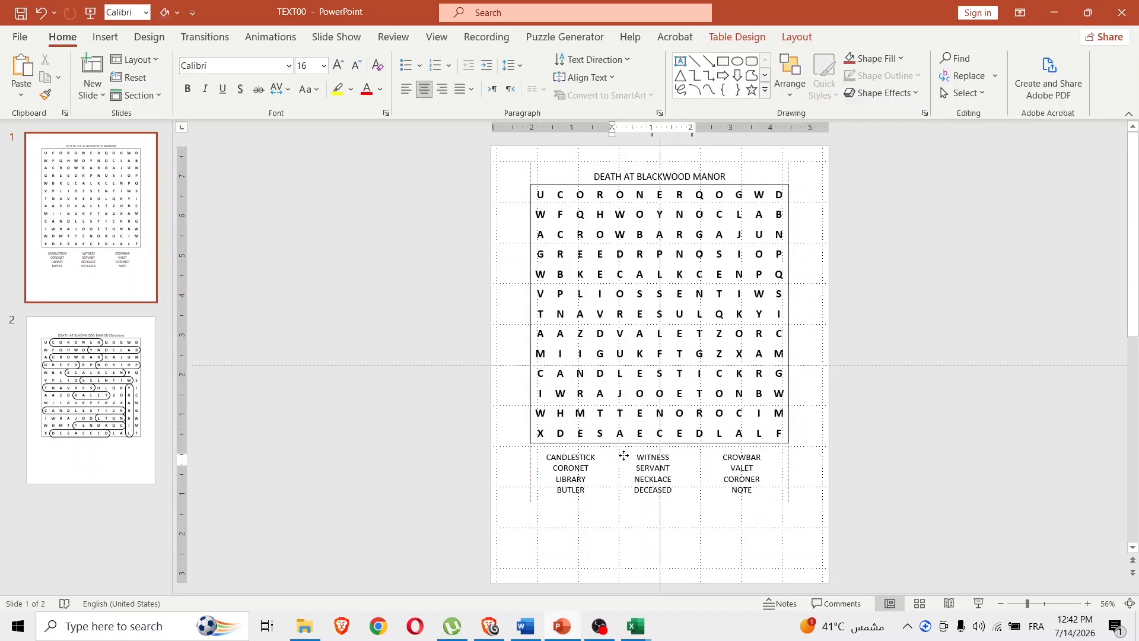
Shrink the letter grid from its lower corner and centre it beneath the title.
click(785, 409)
drag(789, 444, 766, 407)
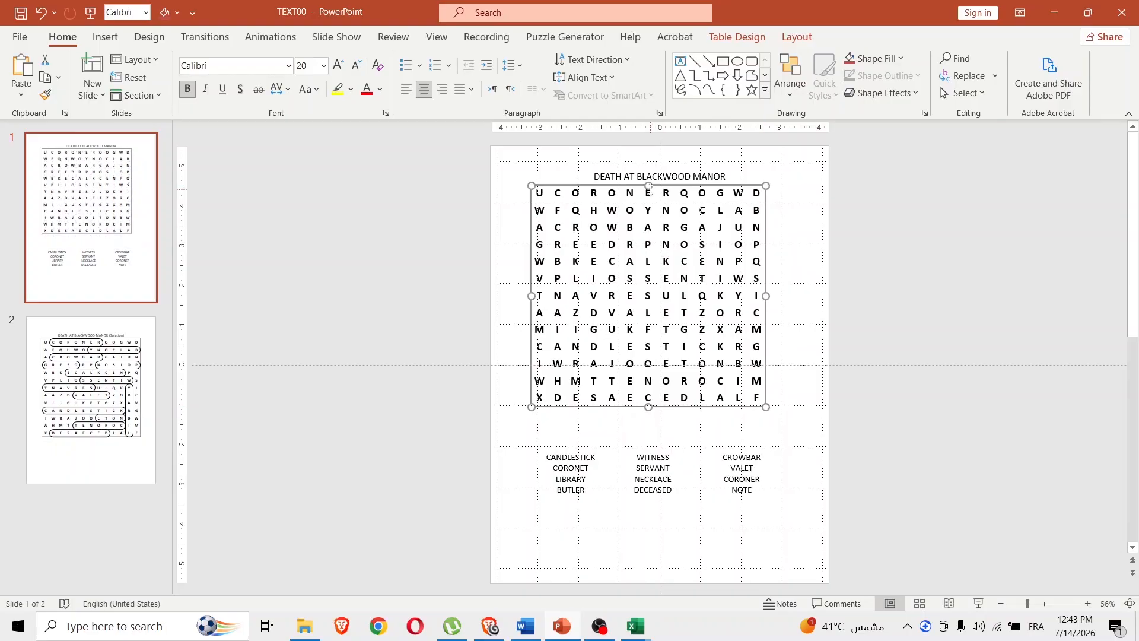
drag(657, 185, 668, 185)
Move the word table up directly under the smaller grid and centre it on the page.
click(697, 479)
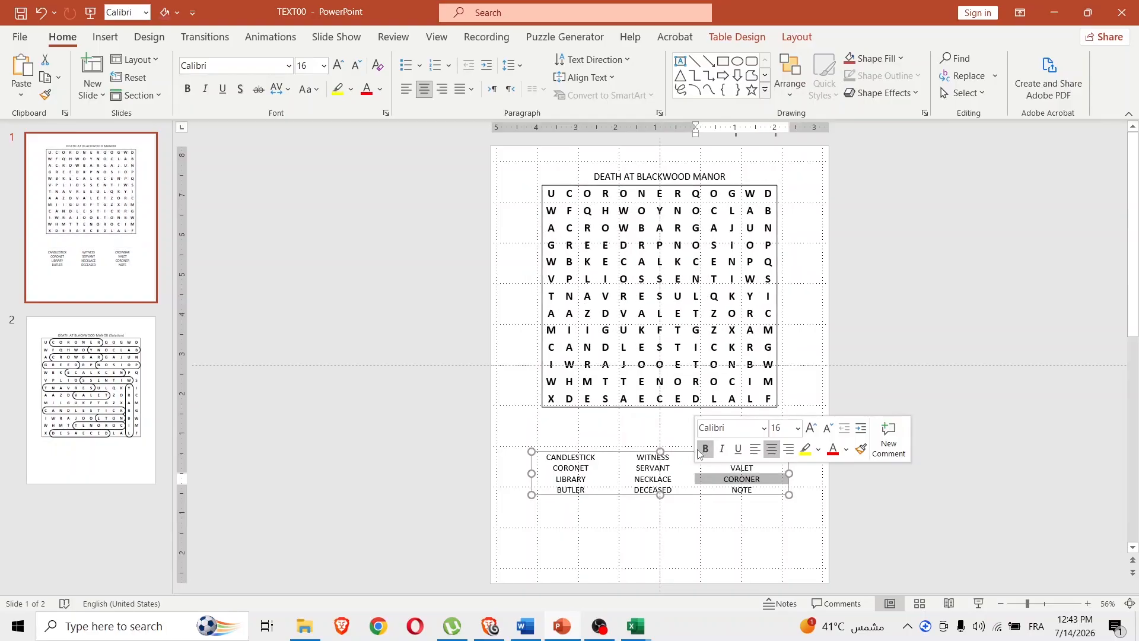
drag(680, 452, 685, 417)
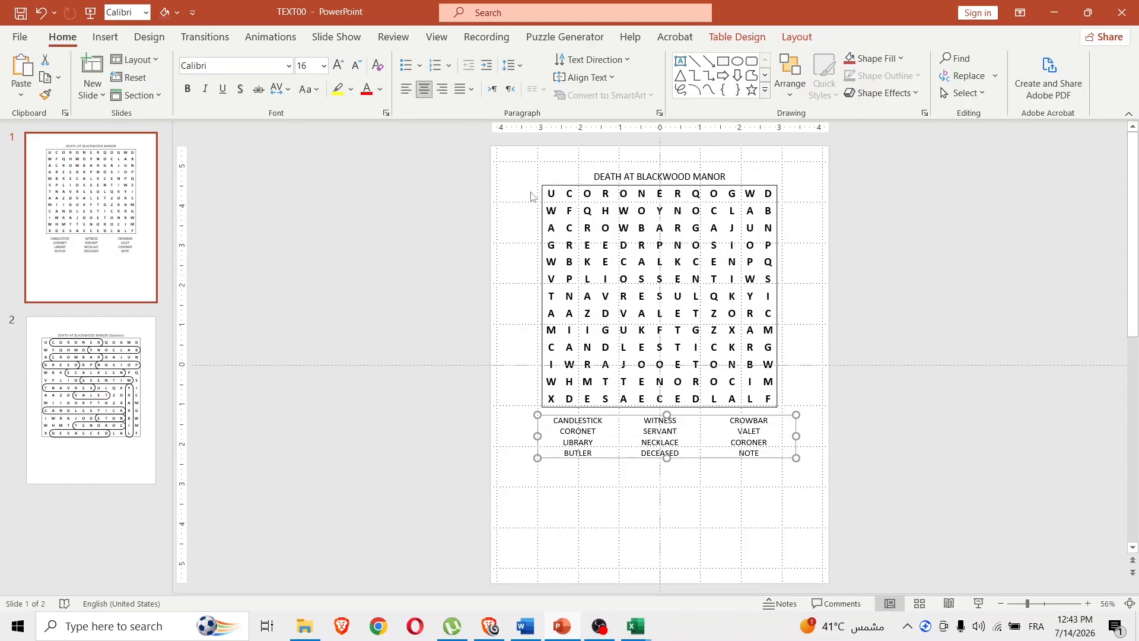
drag(707, 415, 699, 415)
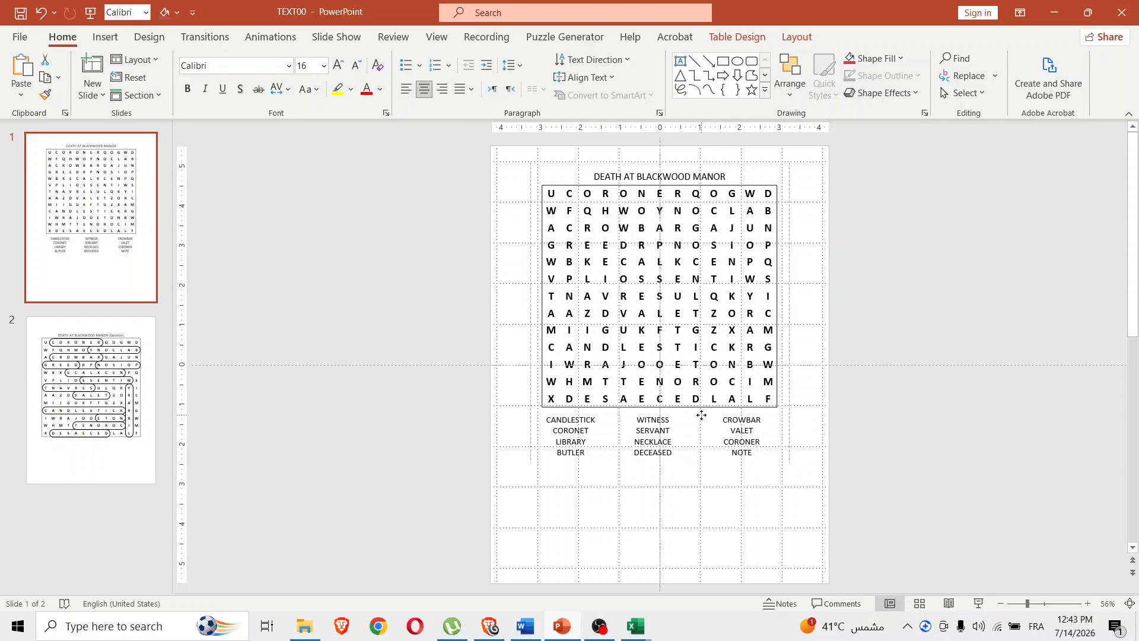
click(1012, 228)
Add a text box reading "KILLER:" below the first column of the word table and align it near the grid's left edge.
click(681, 61)
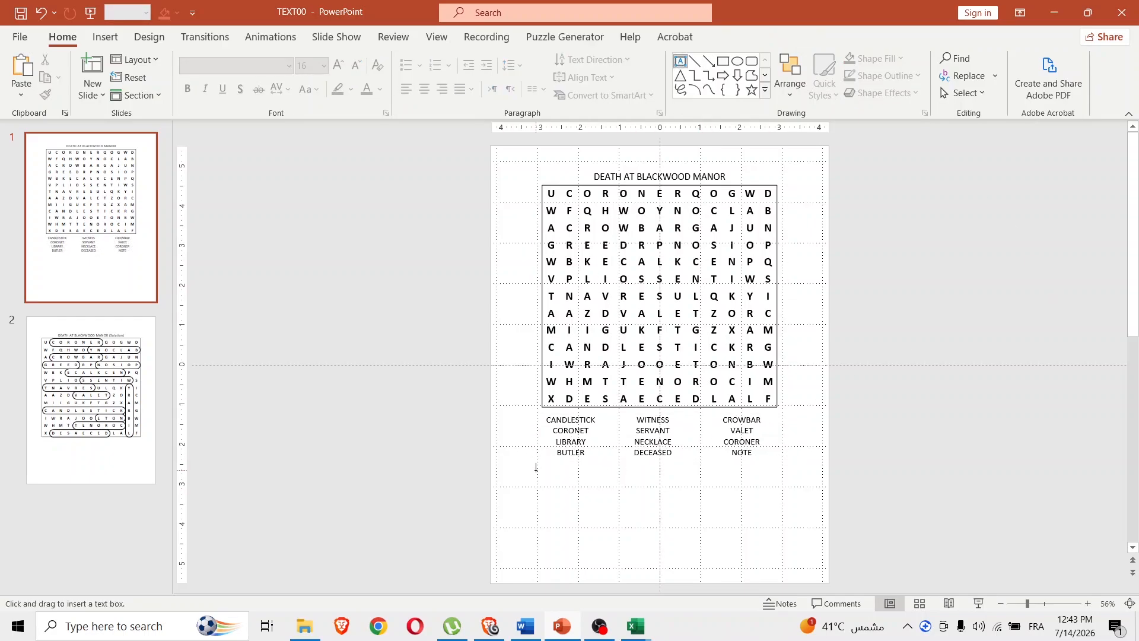
drag(536, 467, 631, 493)
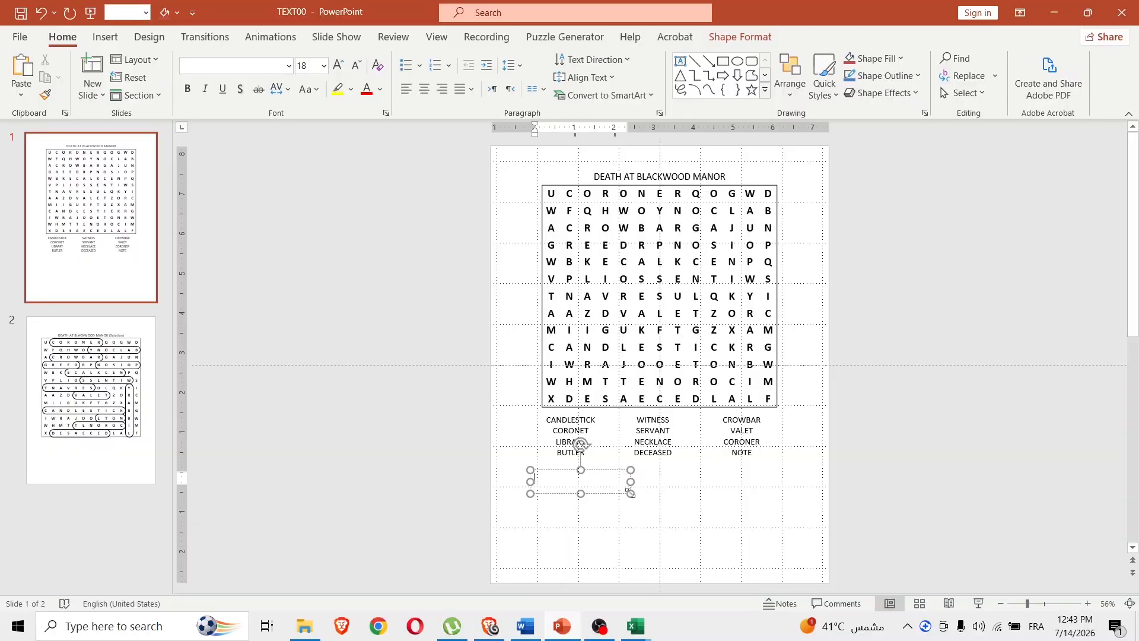
text(kil)
key(BackSpace)
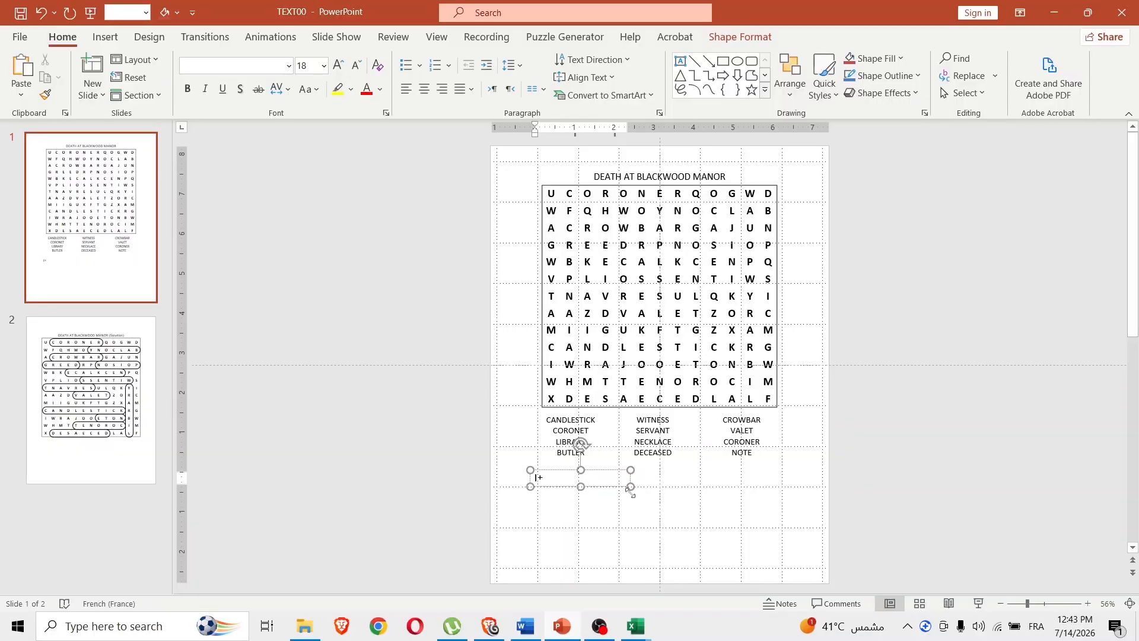
text(KILLER:)
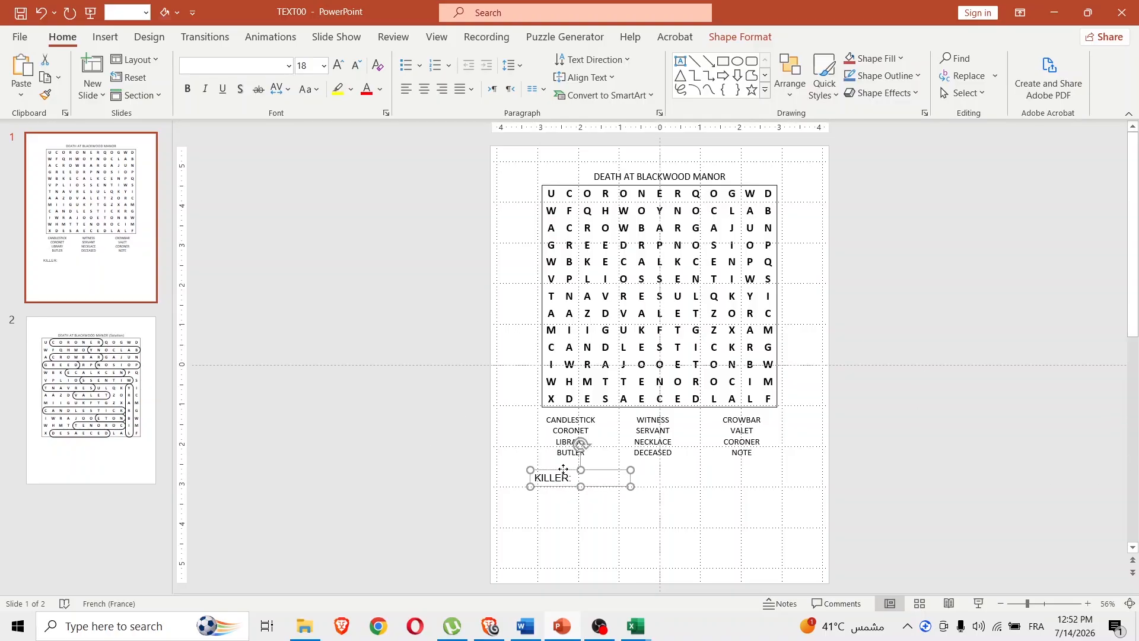
drag(564, 472, 569, 474)
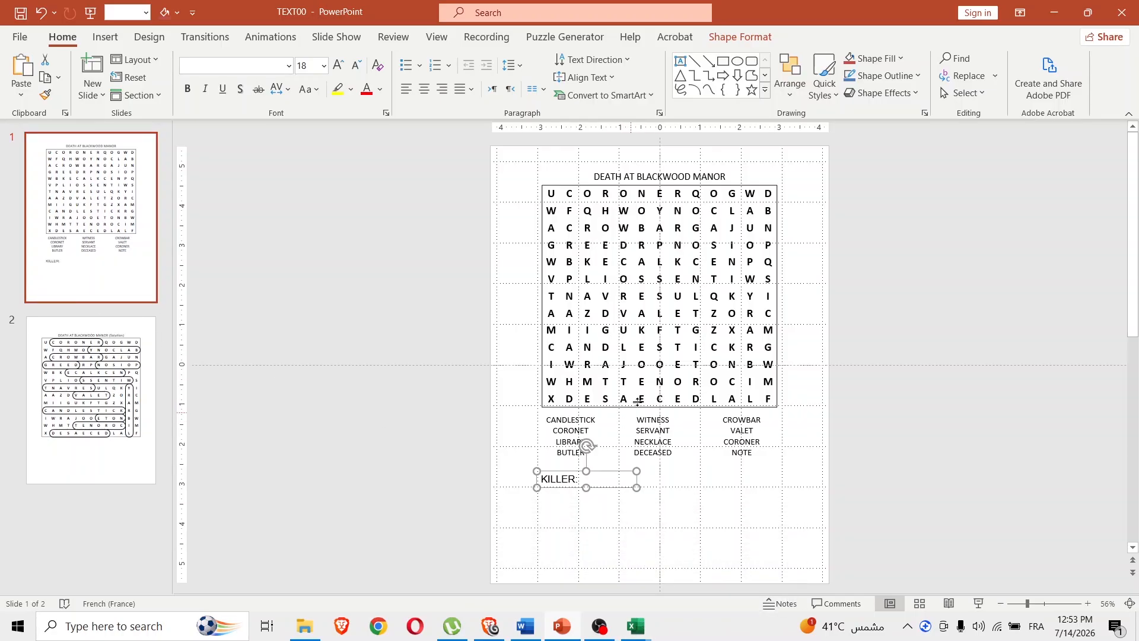
In Excel, select the puzzle generator's WORDSEARCH words, and copy the Word Bank (Per Case) words from CANDLESTICK through case 34's COSTUME in murder_mystery_100_puzzles.
mouse_move(641, 631)
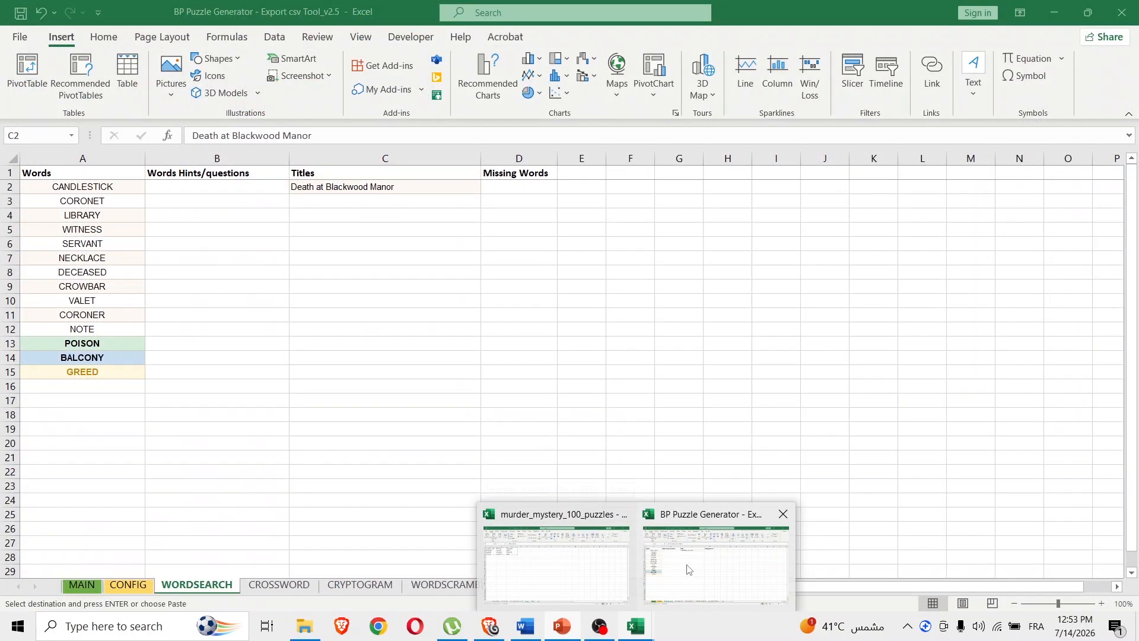
click(688, 569)
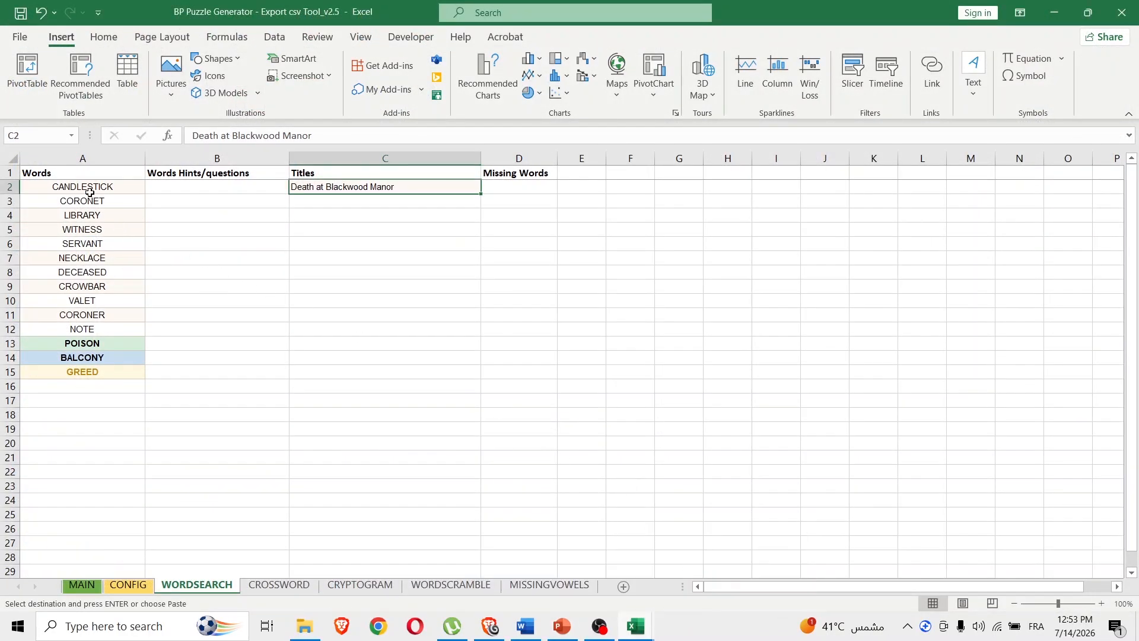
drag(89, 185, 96, 372)
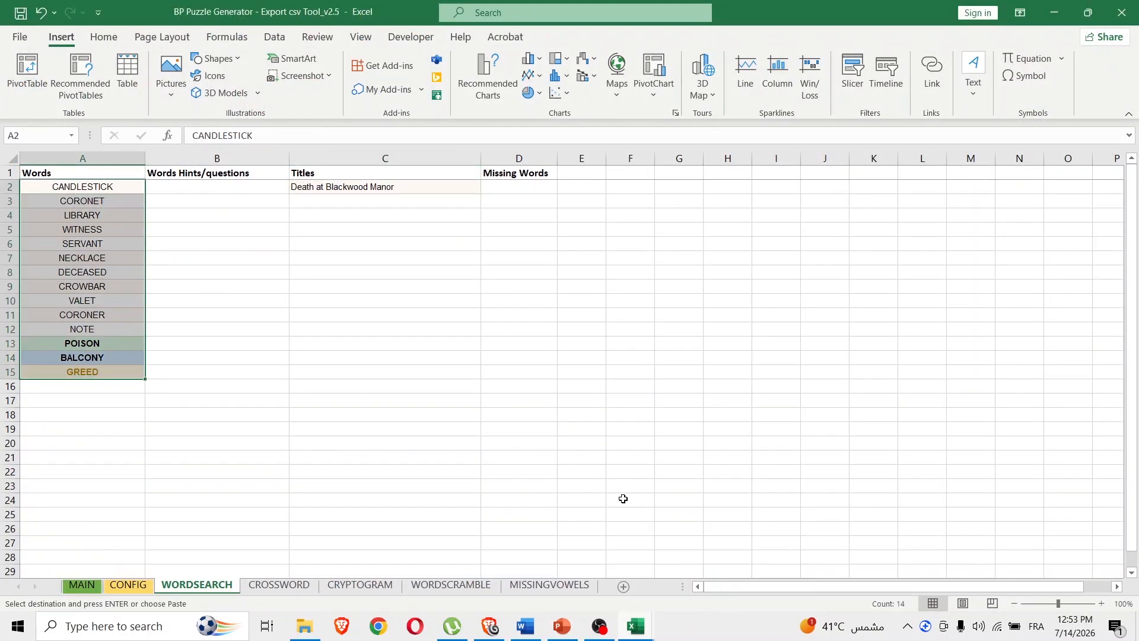
mouse_move(636, 627)
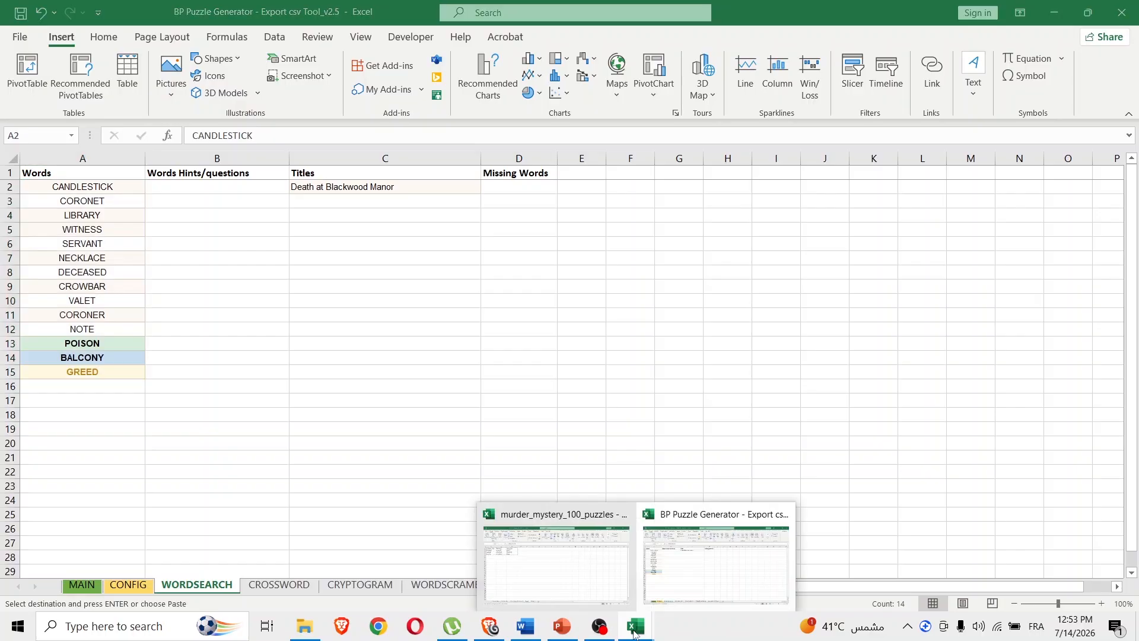
click(567, 567)
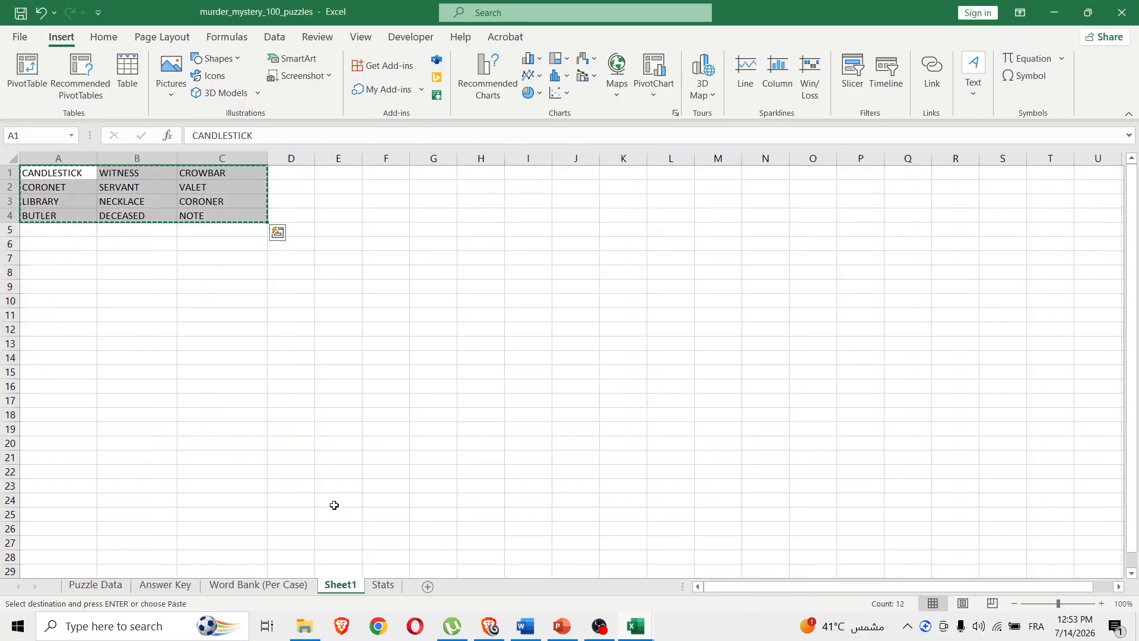
click(235, 588)
drag(400, 197, 407, 511)
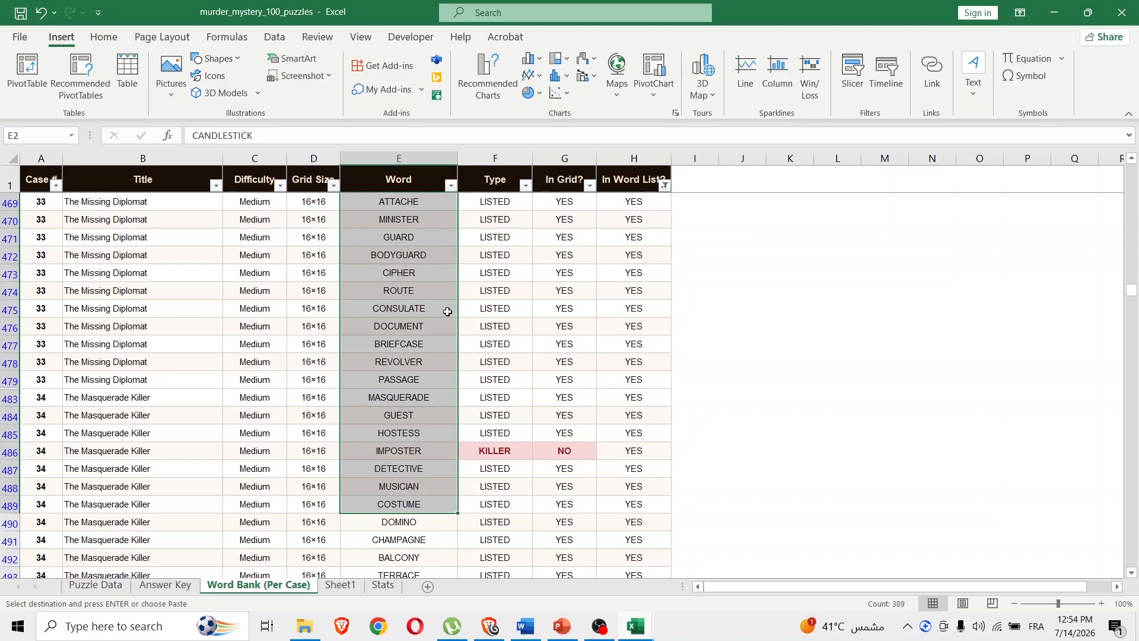
right_click(432, 287)
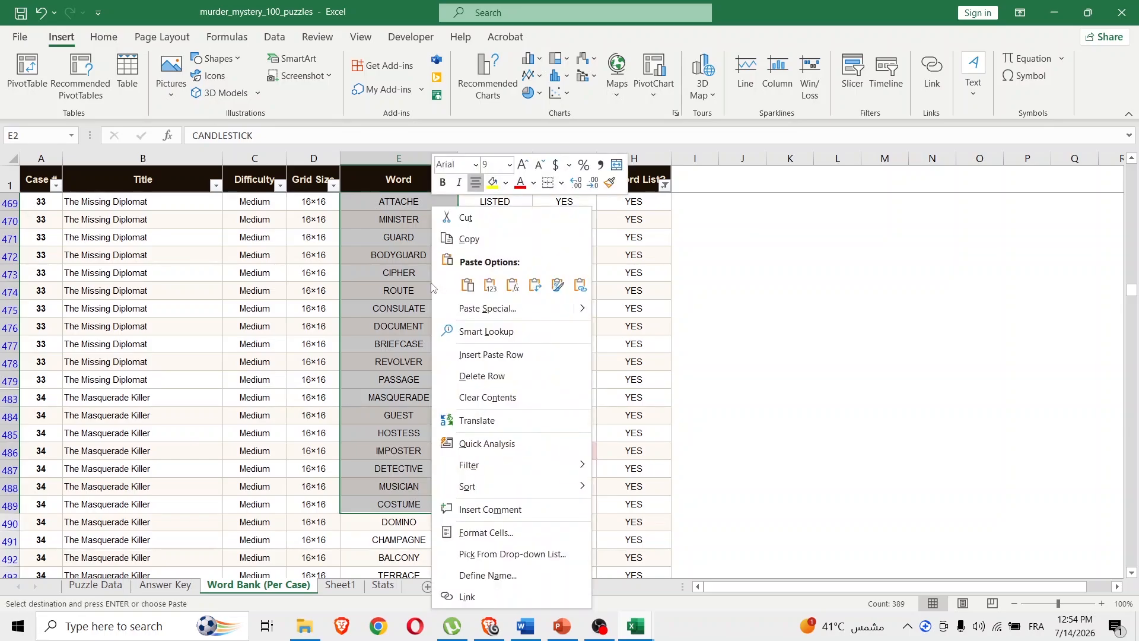
click(466, 240)
Paste the copied words as values into the Words column of the puzzle generator's WORDSEARCH sheet, starting at A2.
mouse_move(635, 627)
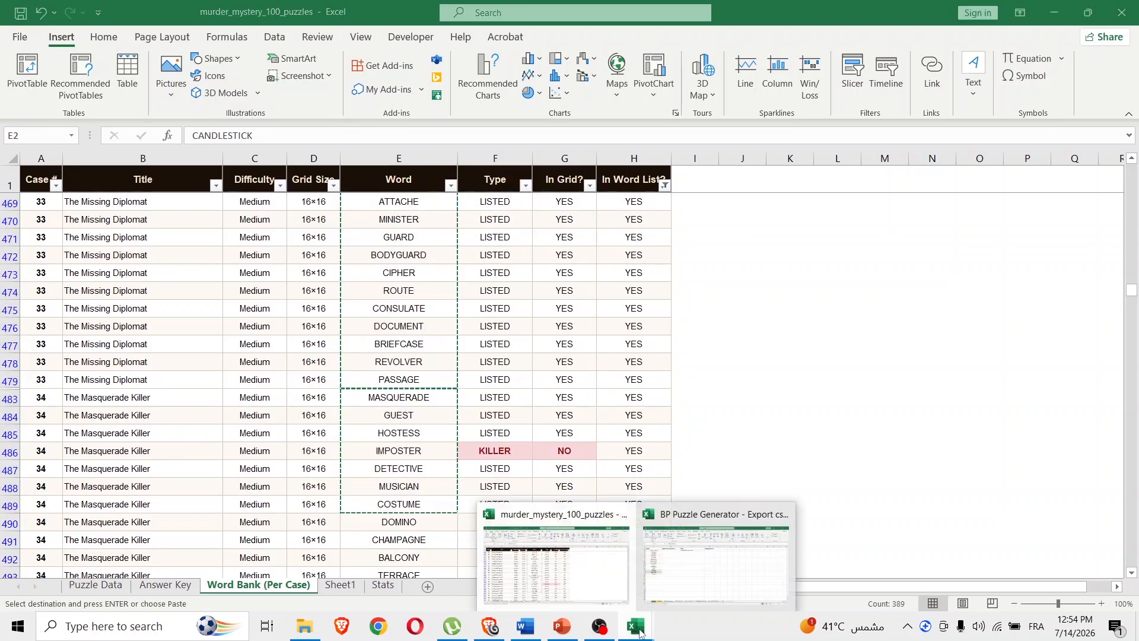
click(697, 568)
right_click(96, 191)
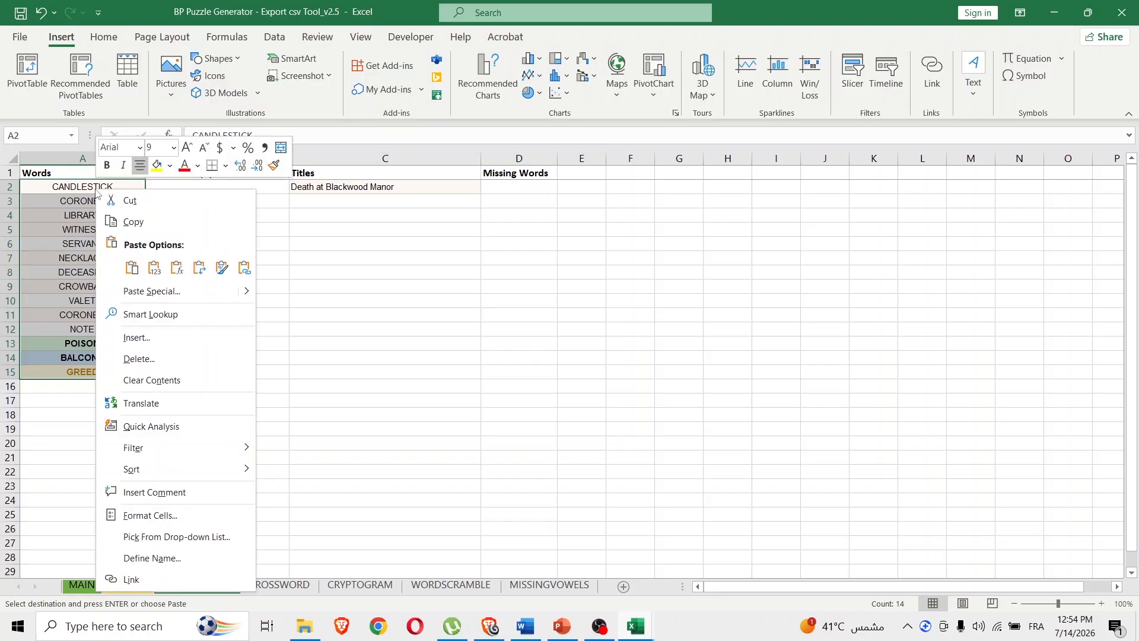
click(152, 272)
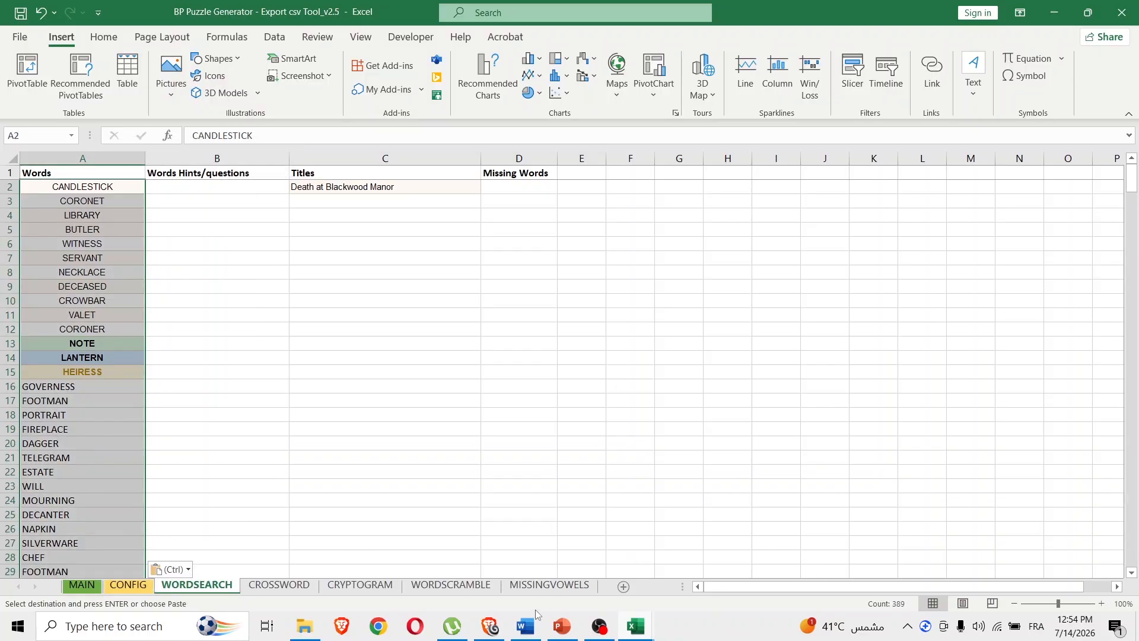
Export the puzzle generator's data sheets as csv files from the MAIN sheet and return to the PowerPoint word search page.
mouse_move(638, 633)
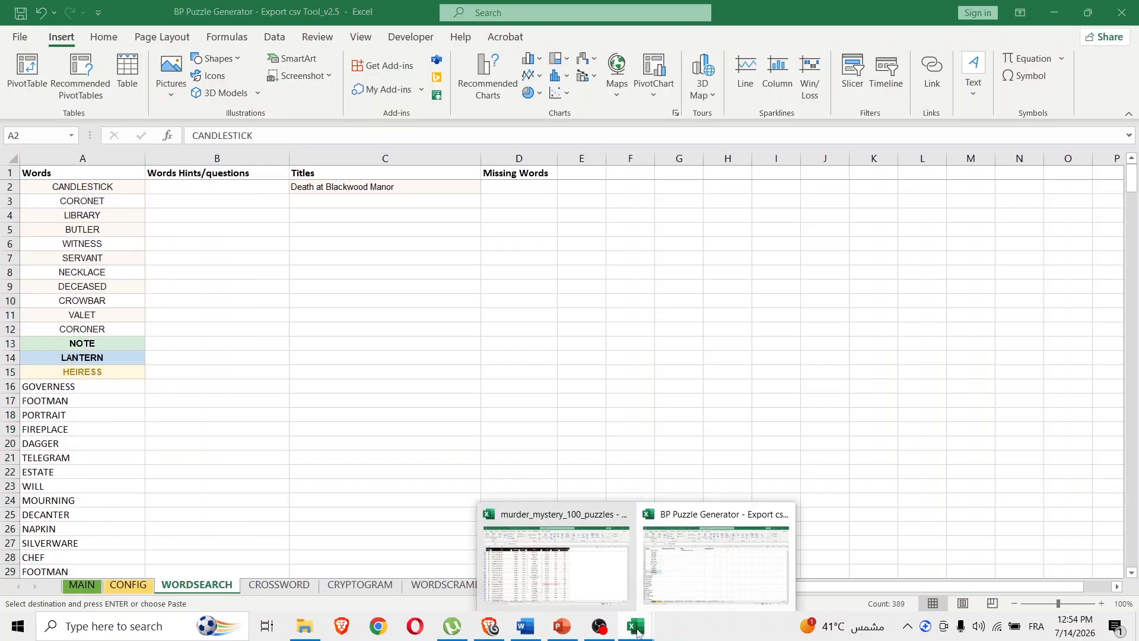
click(83, 585)
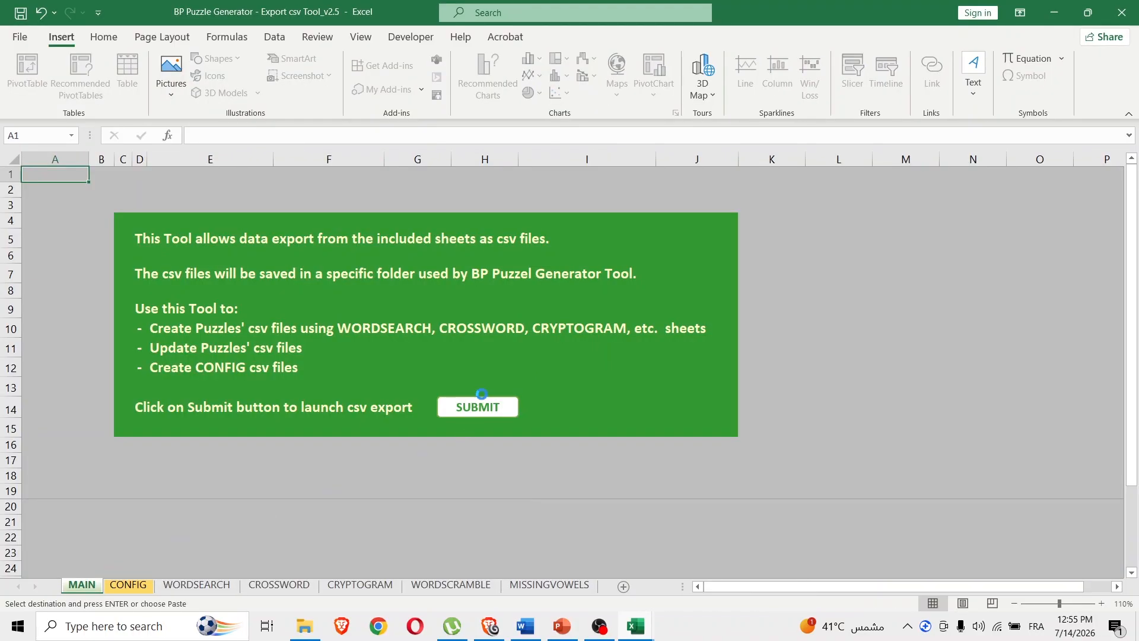
click(474, 411)
click(618, 368)
click(463, 409)
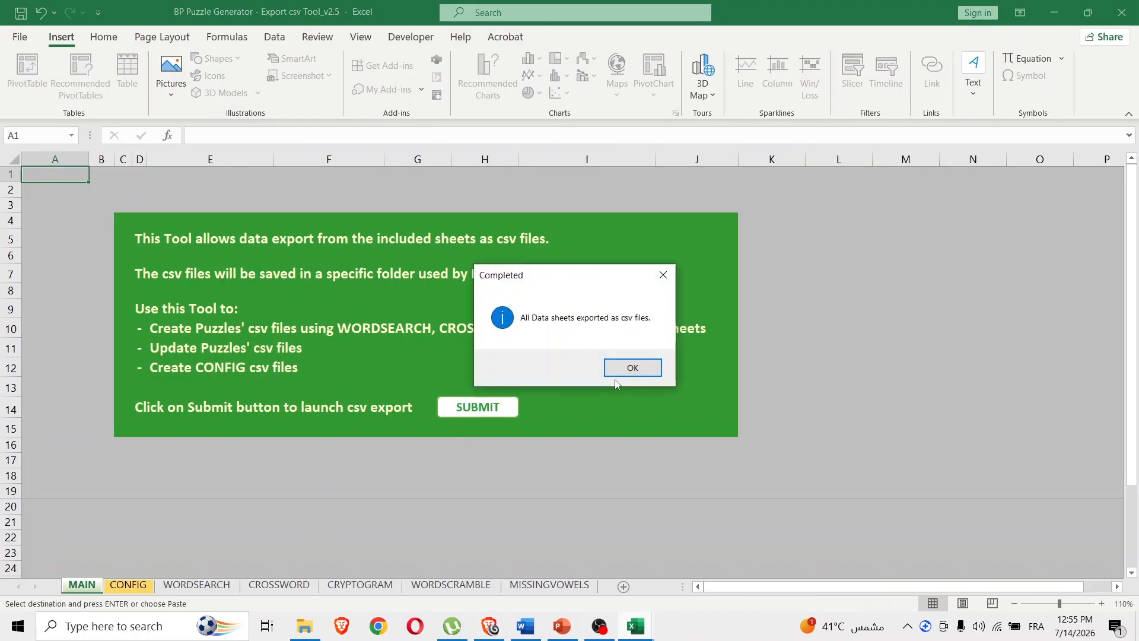
click(620, 368)
click(566, 626)
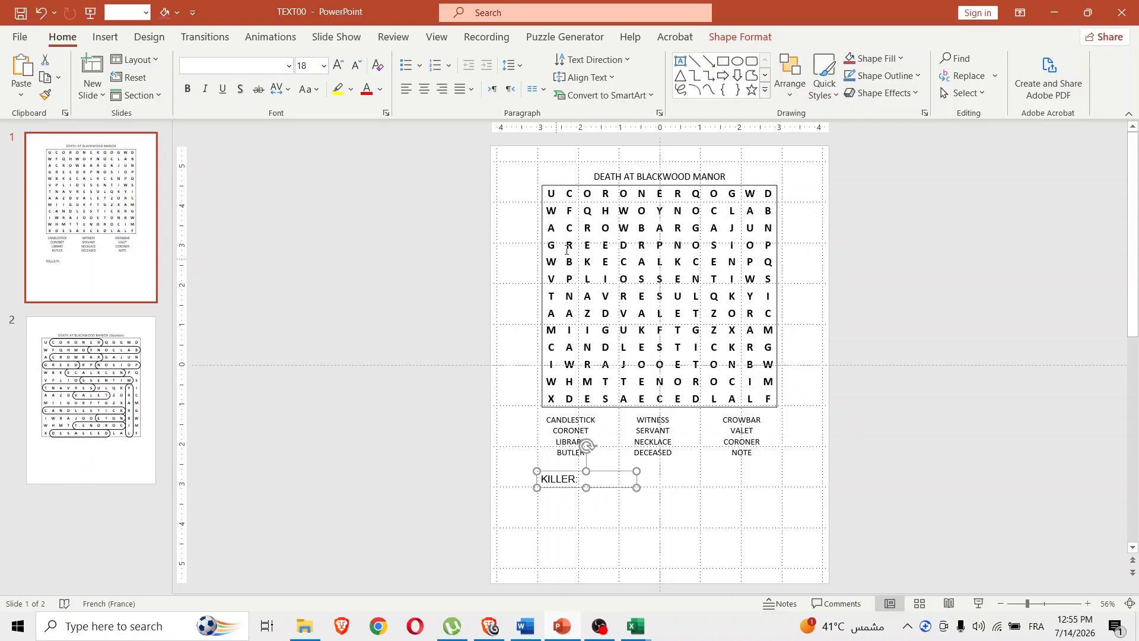